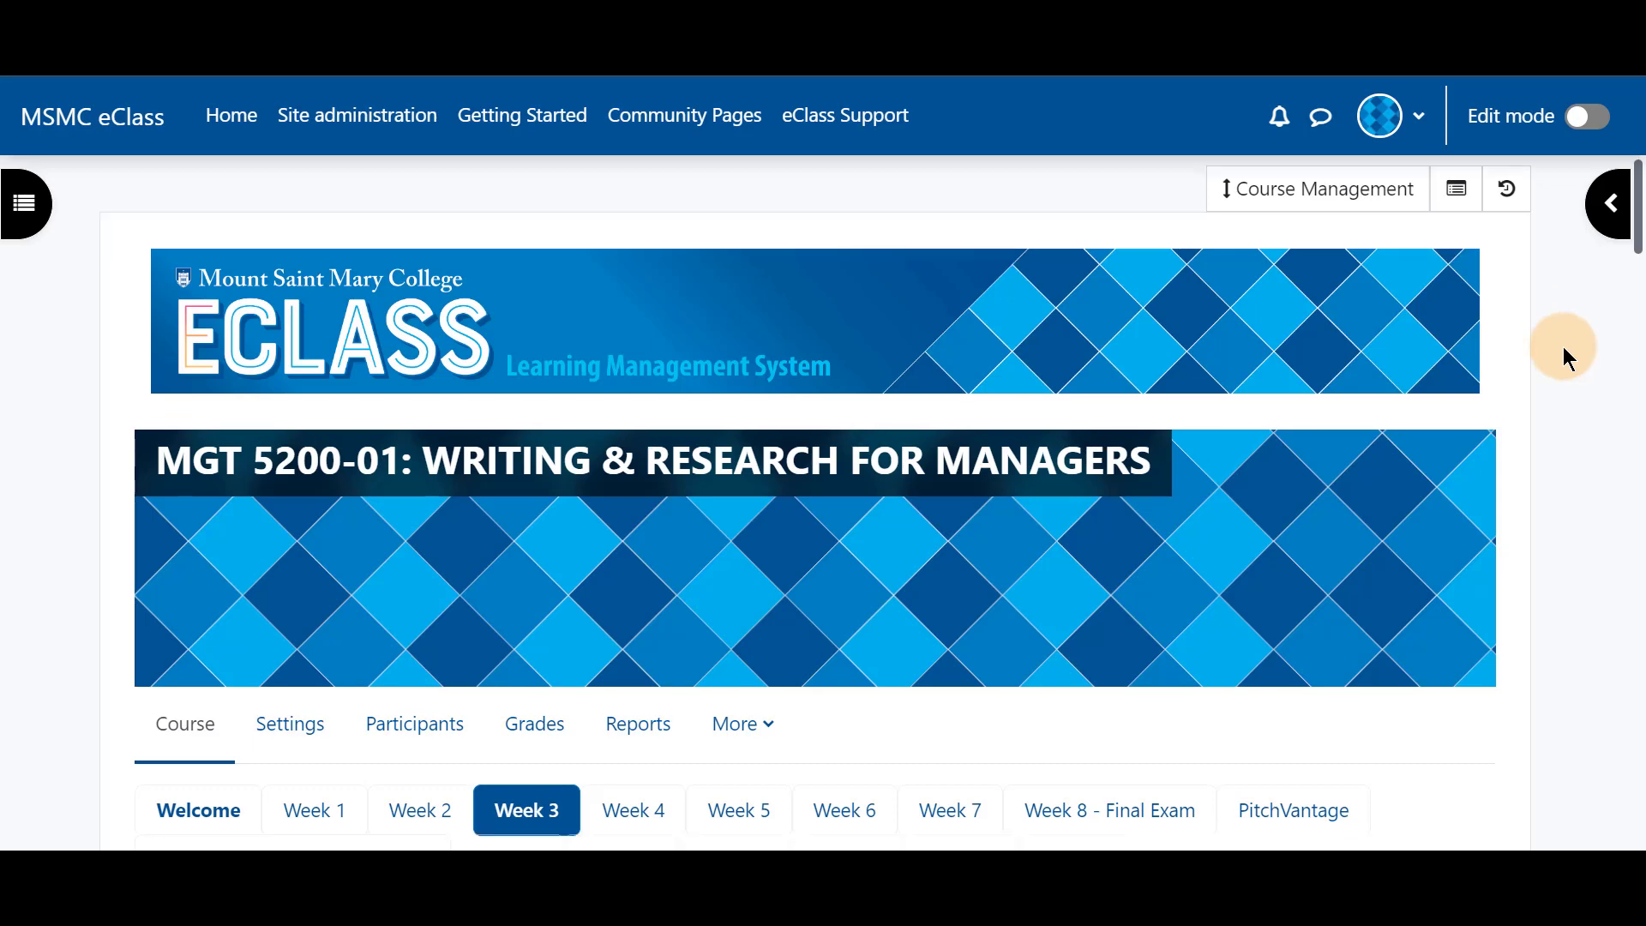
Open Week 3 Lesson's editing page and glance at the Import questions file formats.
scroll(1566, 346, "down", 15)
scroll(1560, 351, "down", 10)
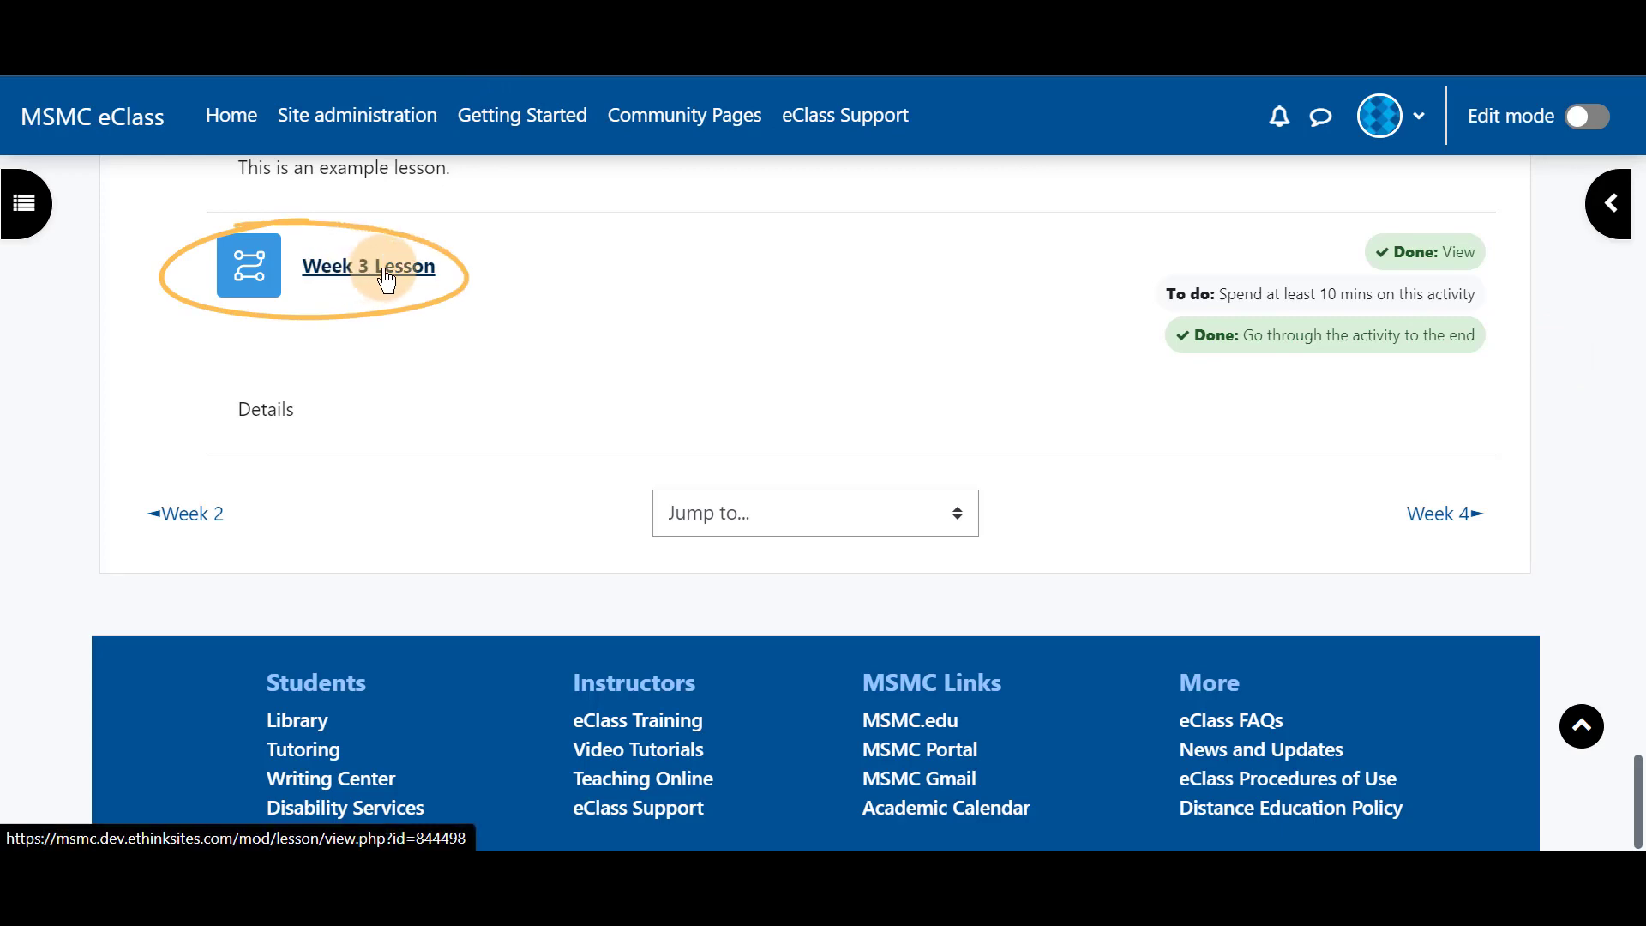
left_click(385, 273)
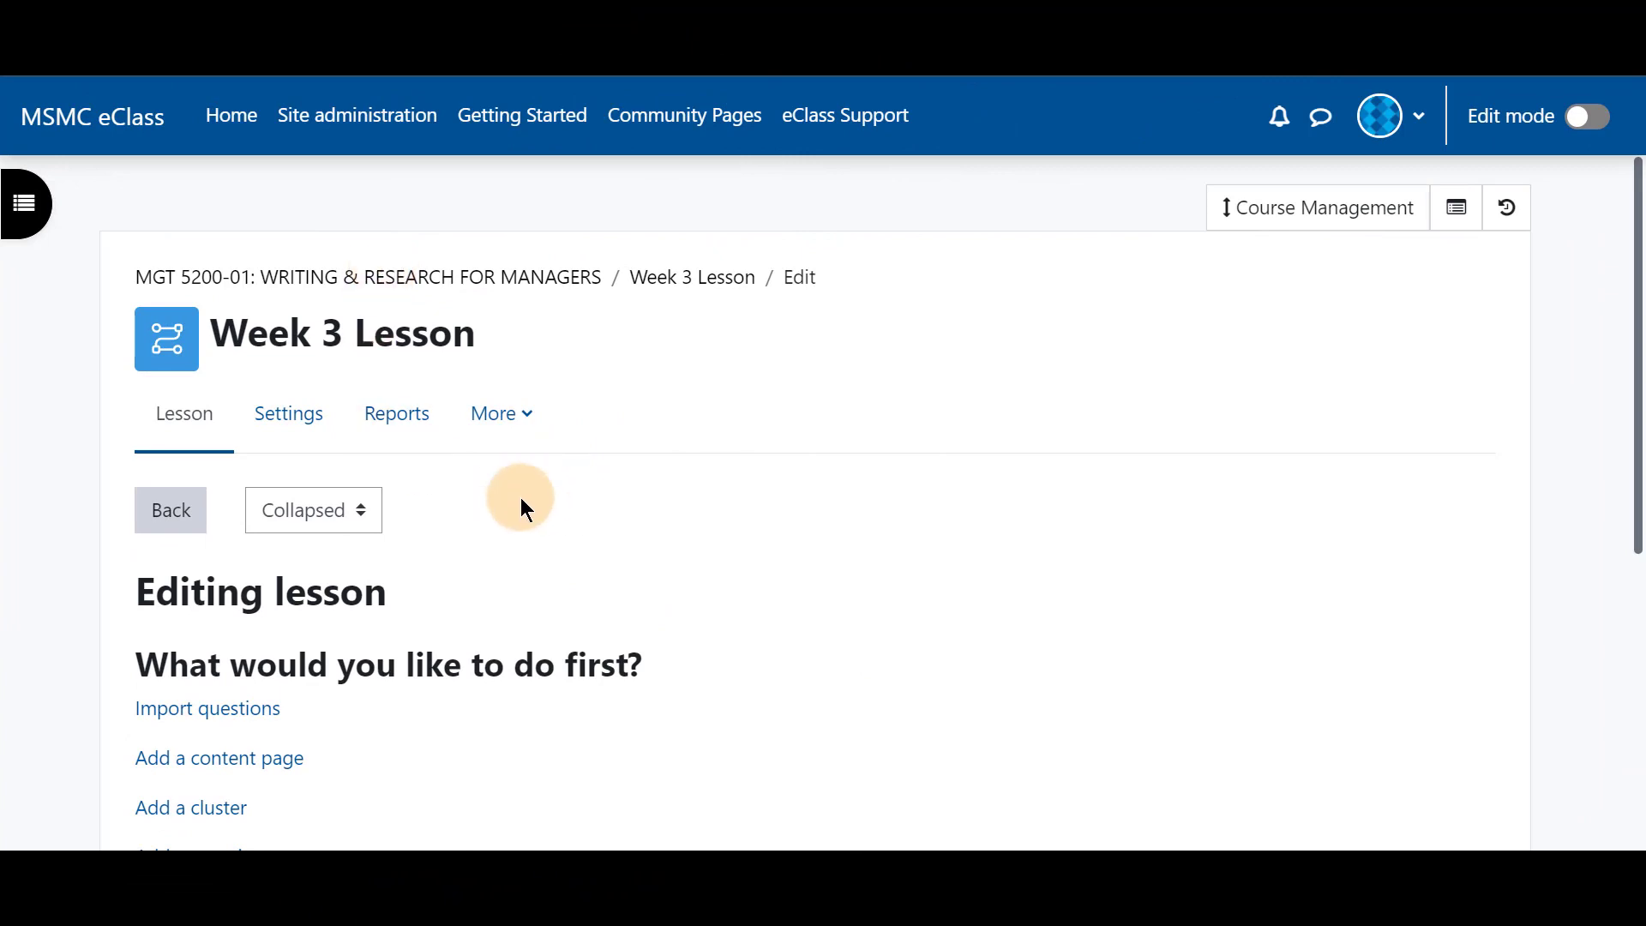
scroll(535, 516, "down", 1)
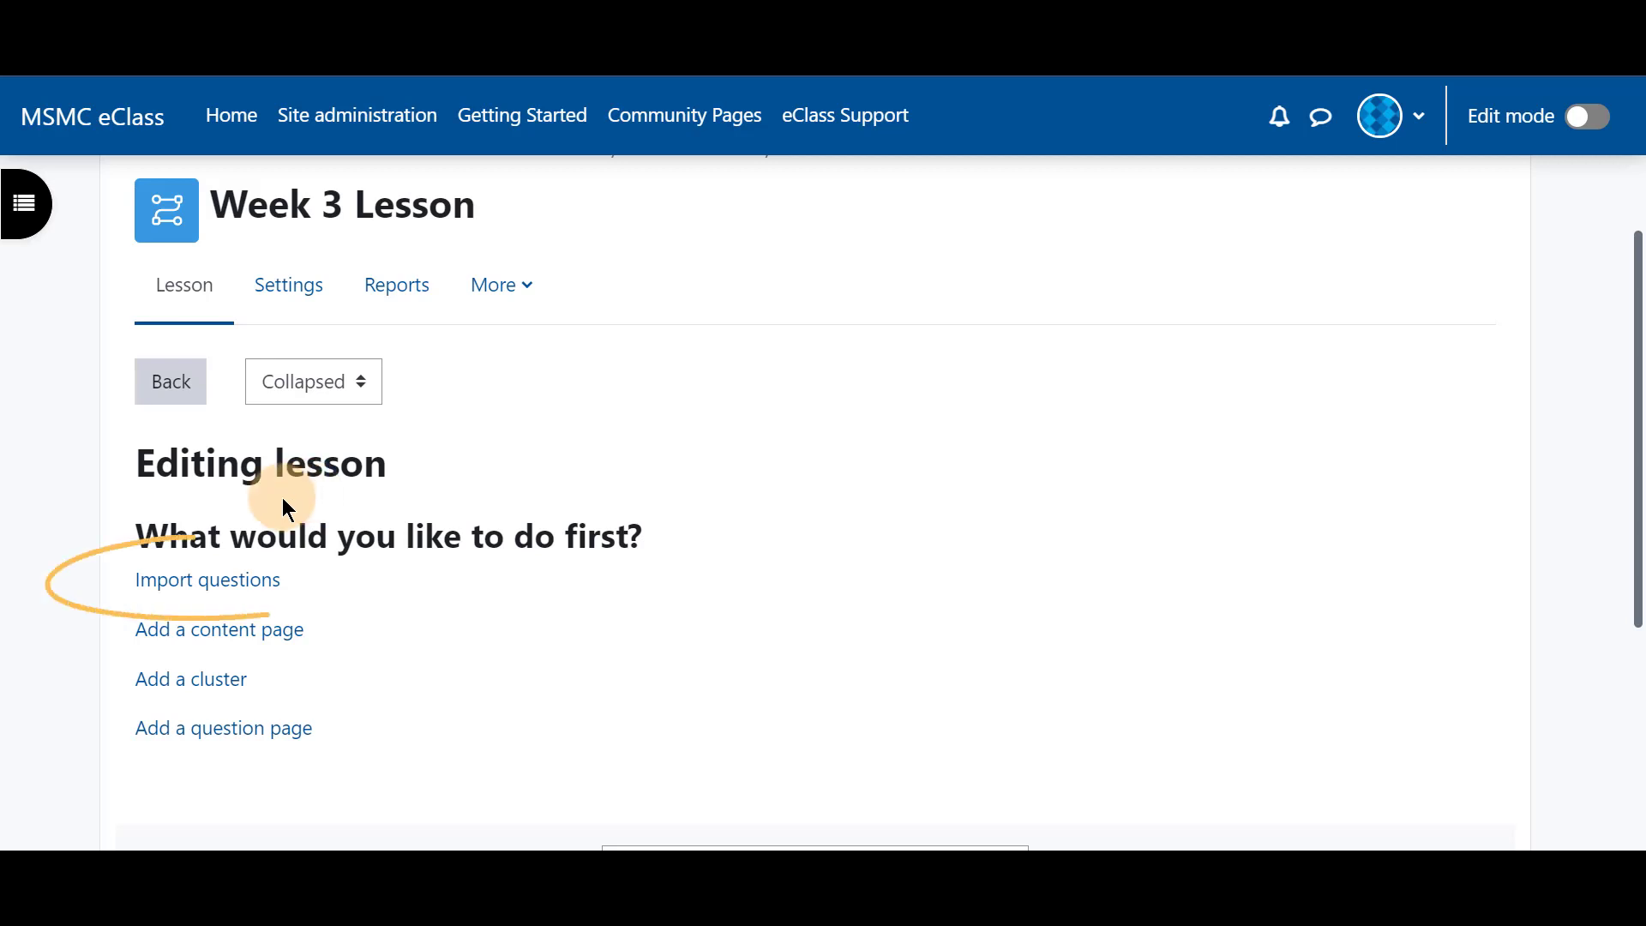
left_click(263, 588)
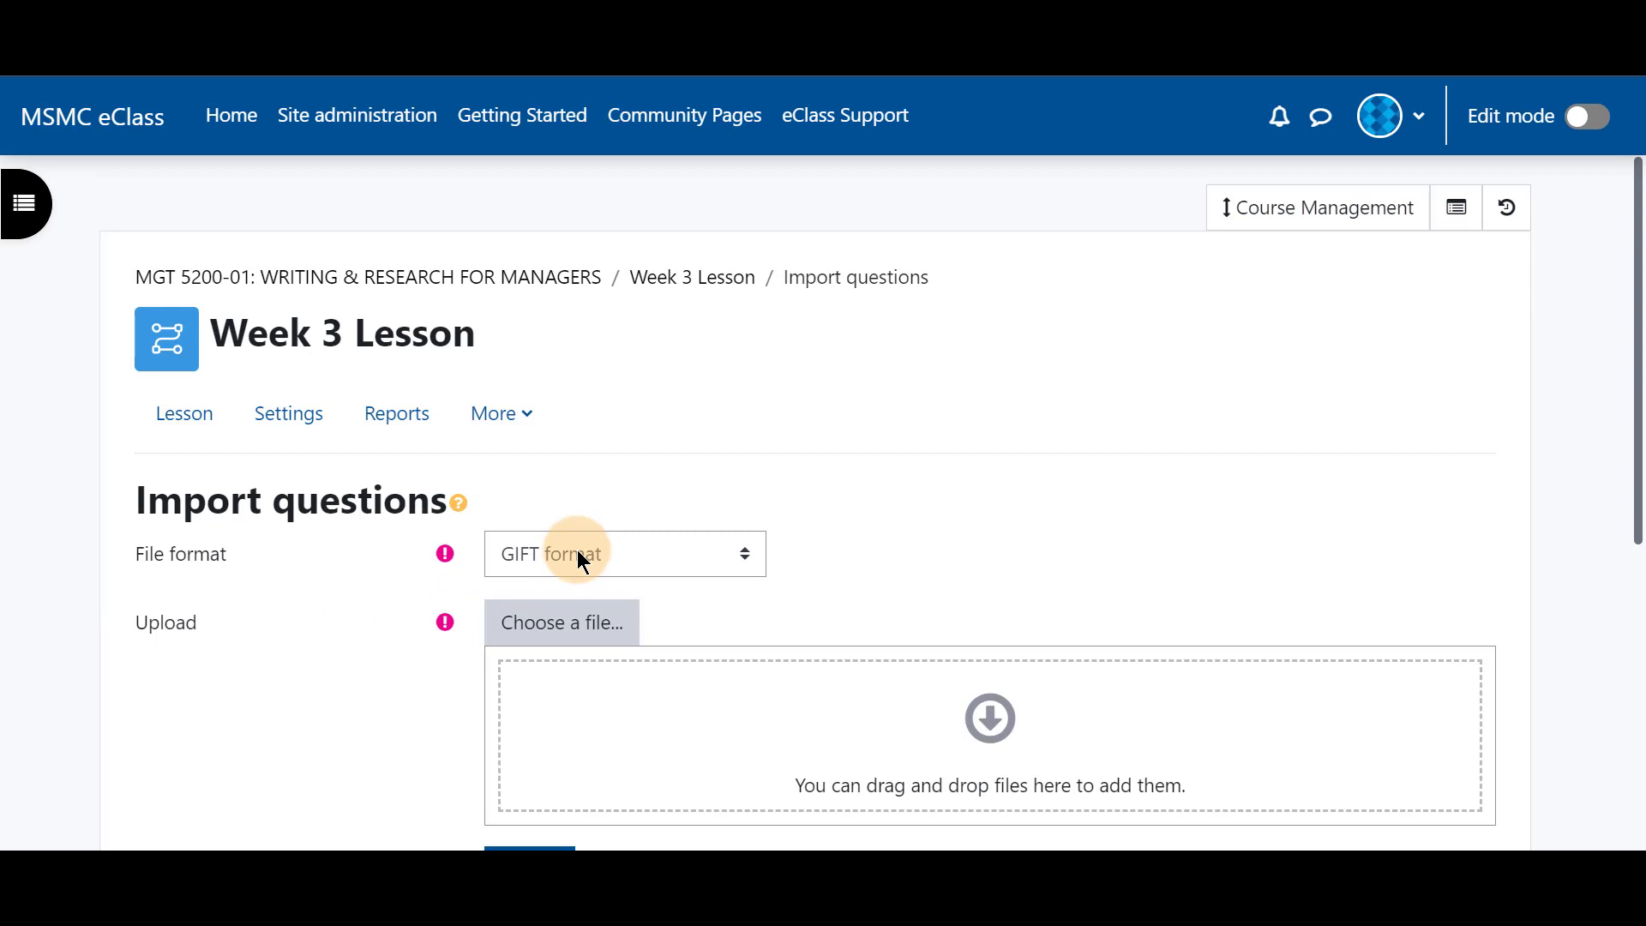
left_click(579, 559)
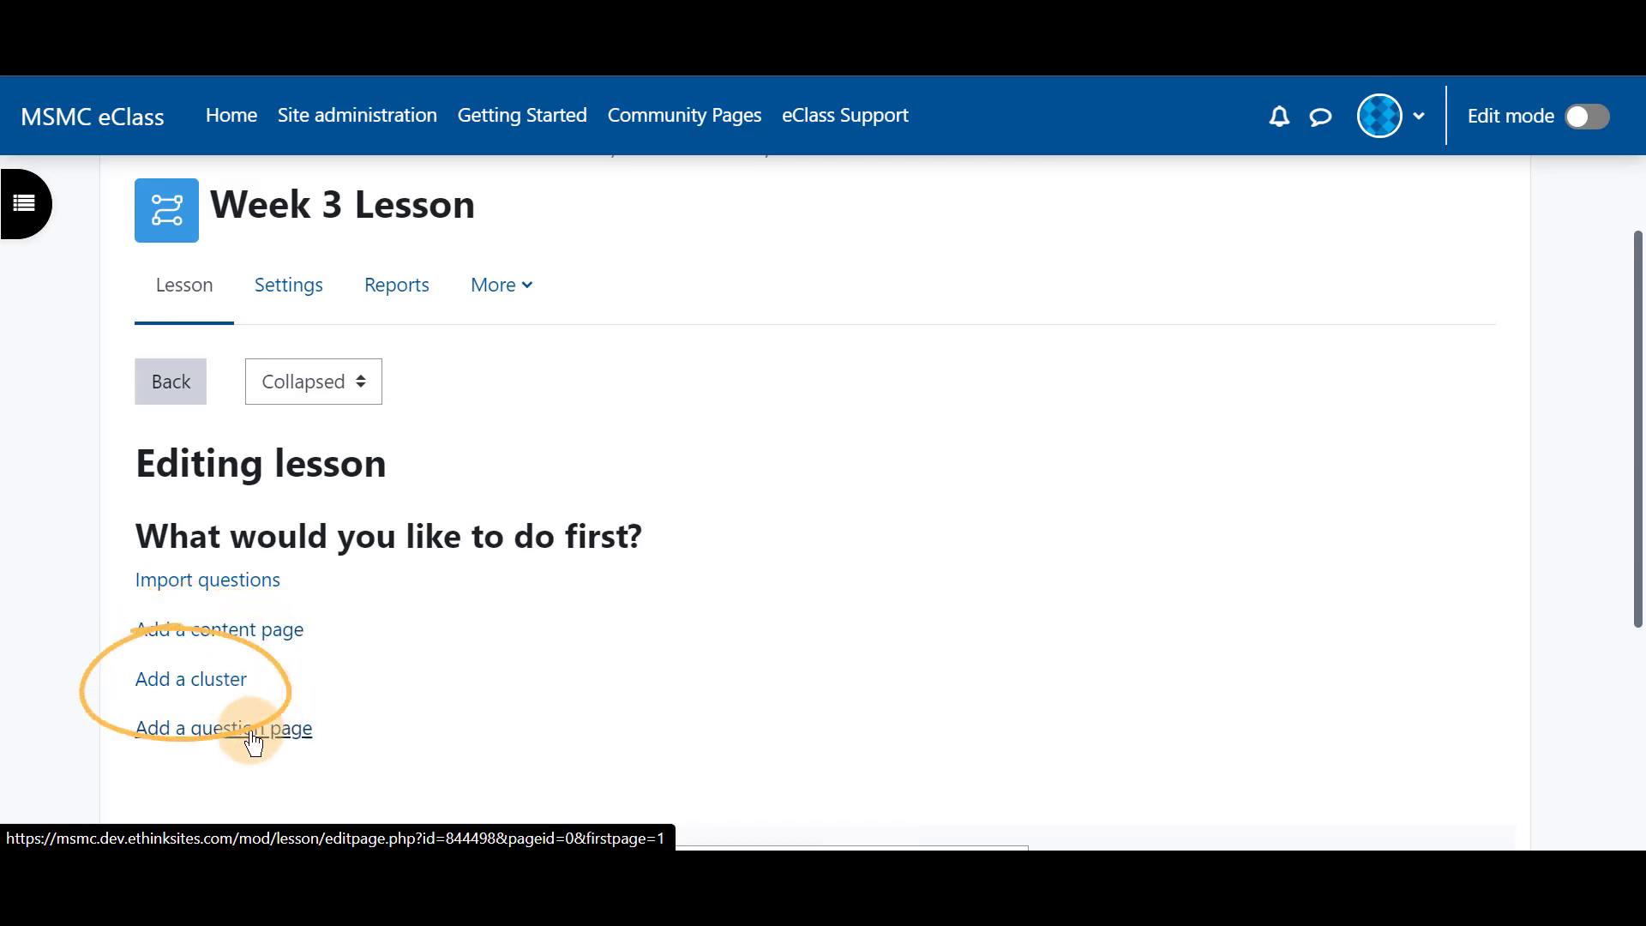
Add a content page titled 'Page 1' and place the cursor in its contents editor.
left_click(276, 638)
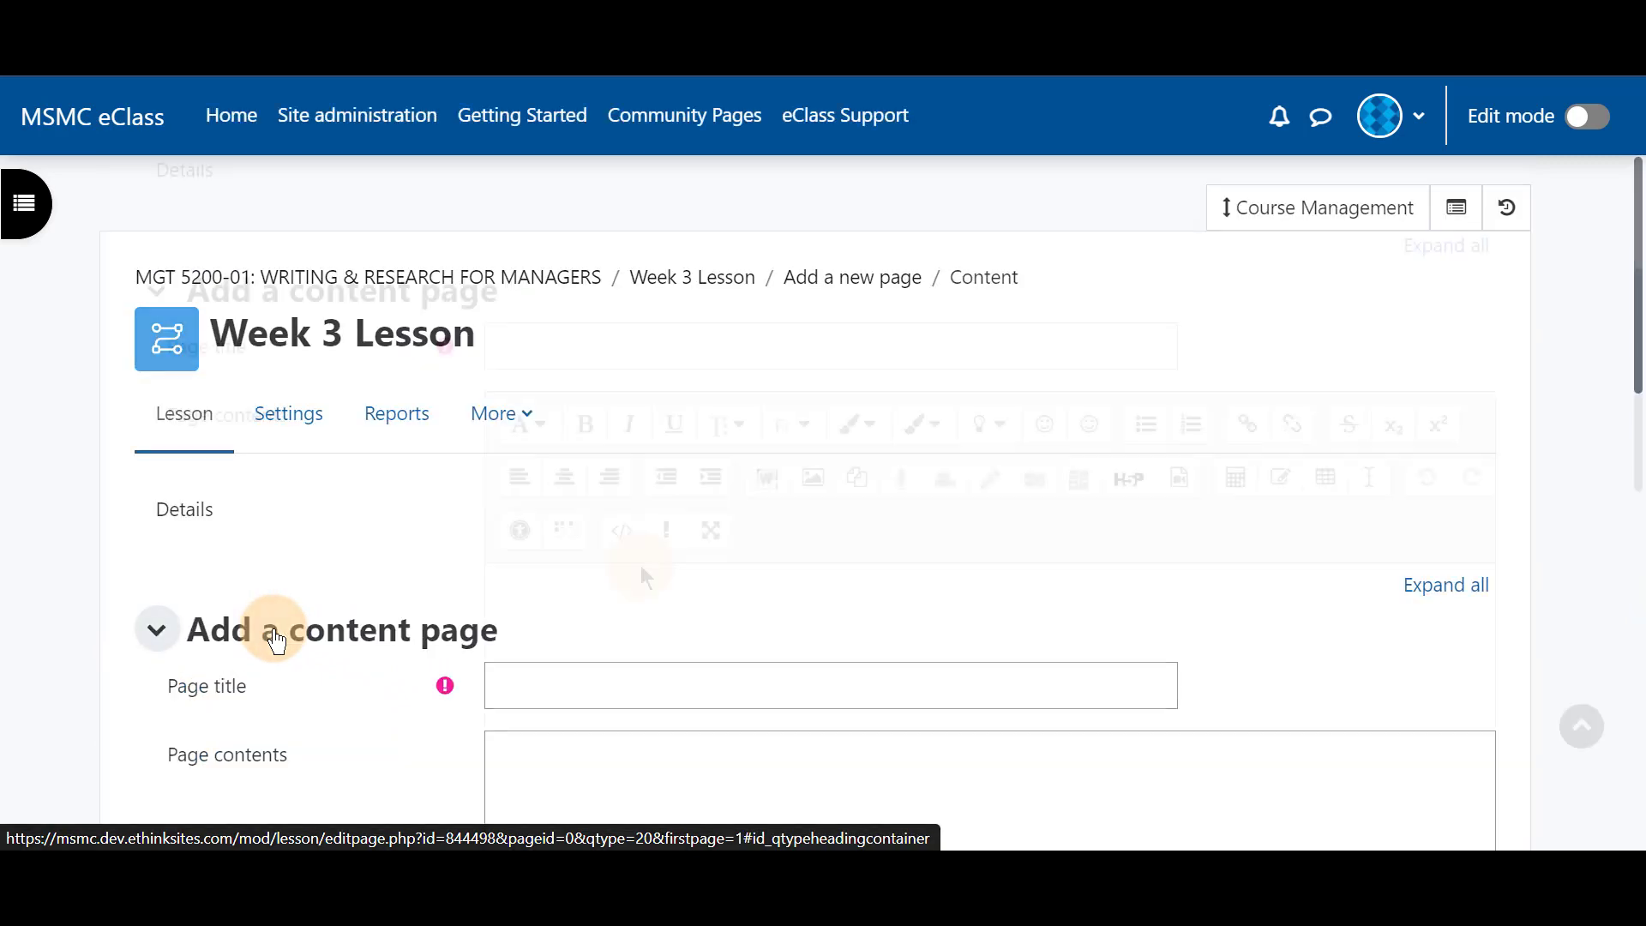
scroll(640, 564, "down", 5)
left_click(642, 285)
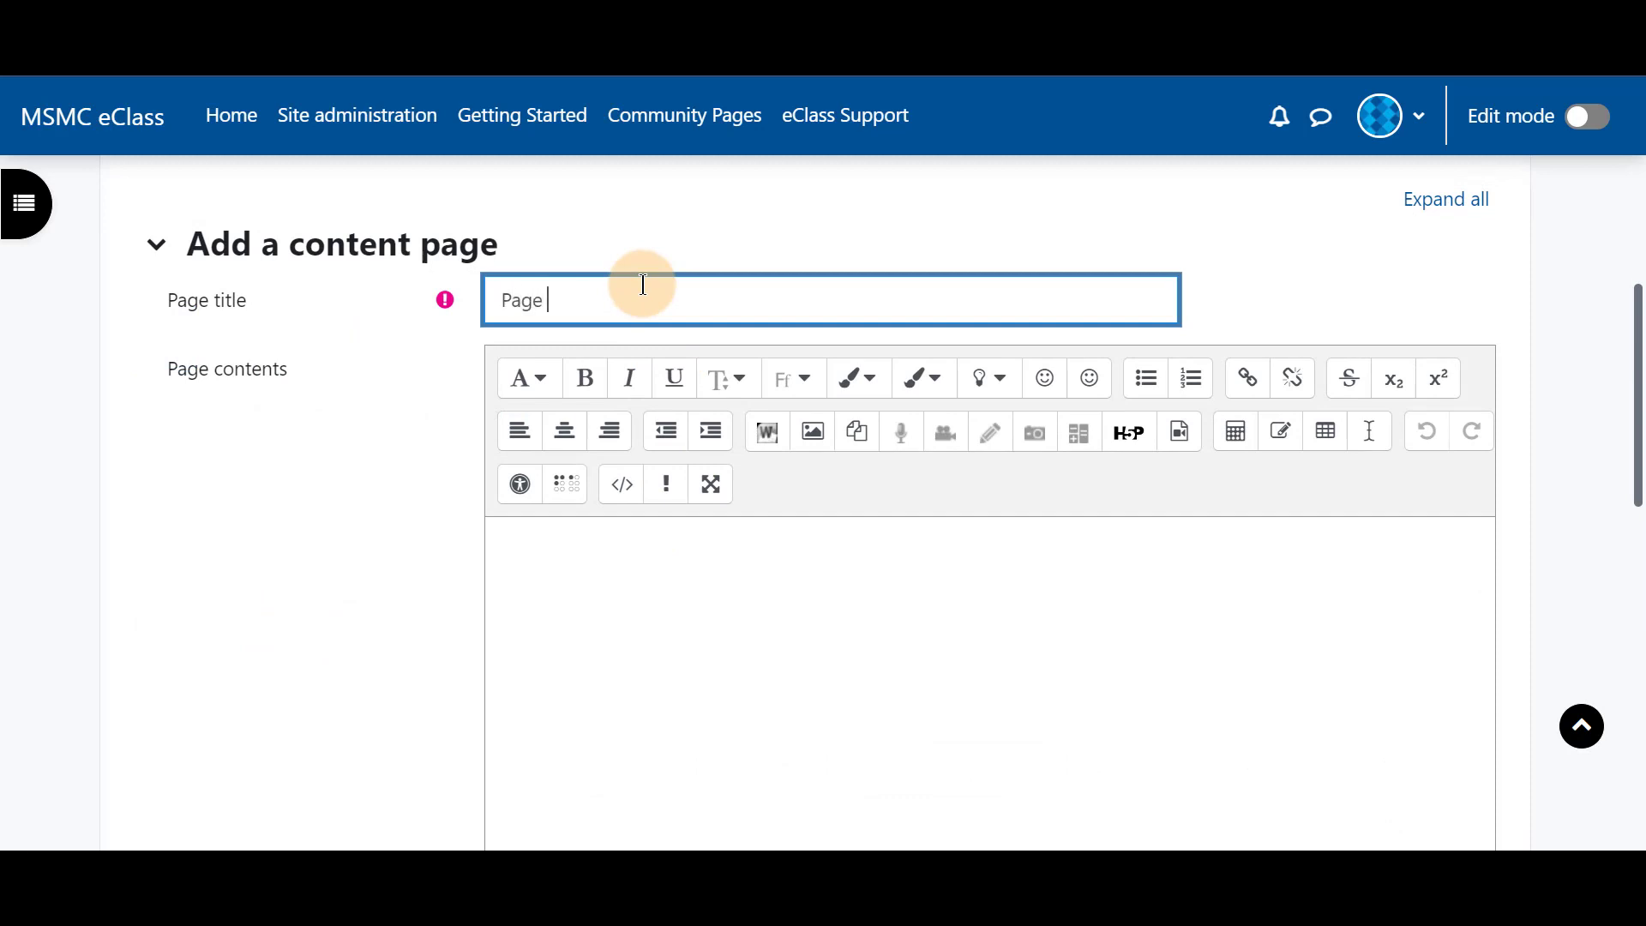
type("Page 1")
left_click(727, 586)
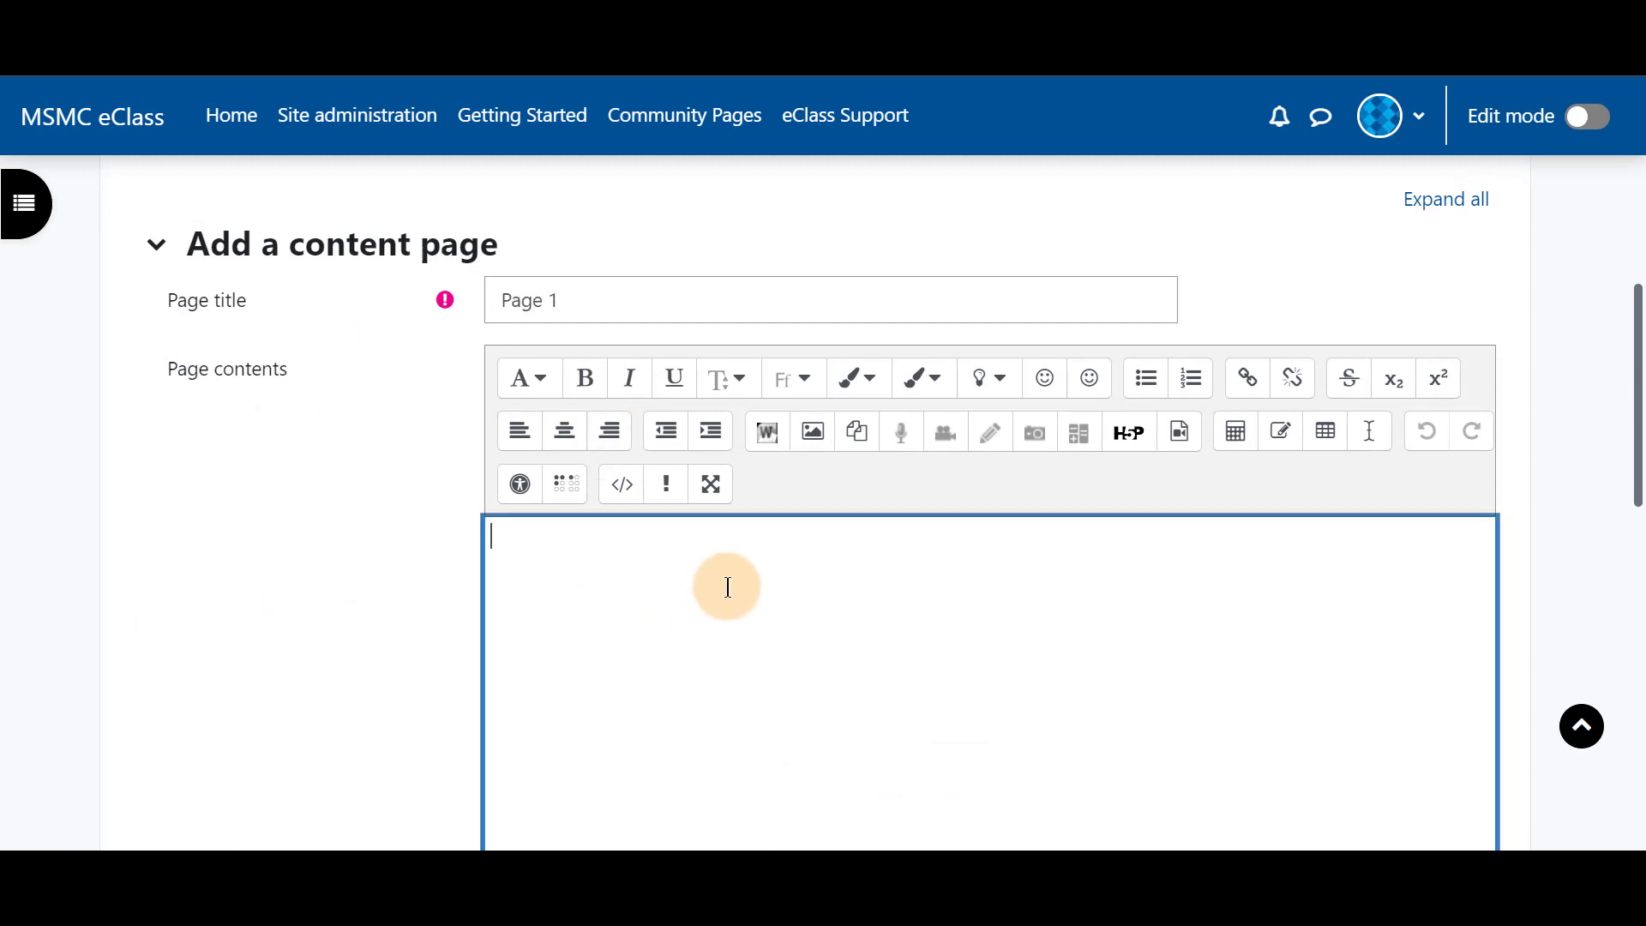
scroll(419, 506, "down", 5)
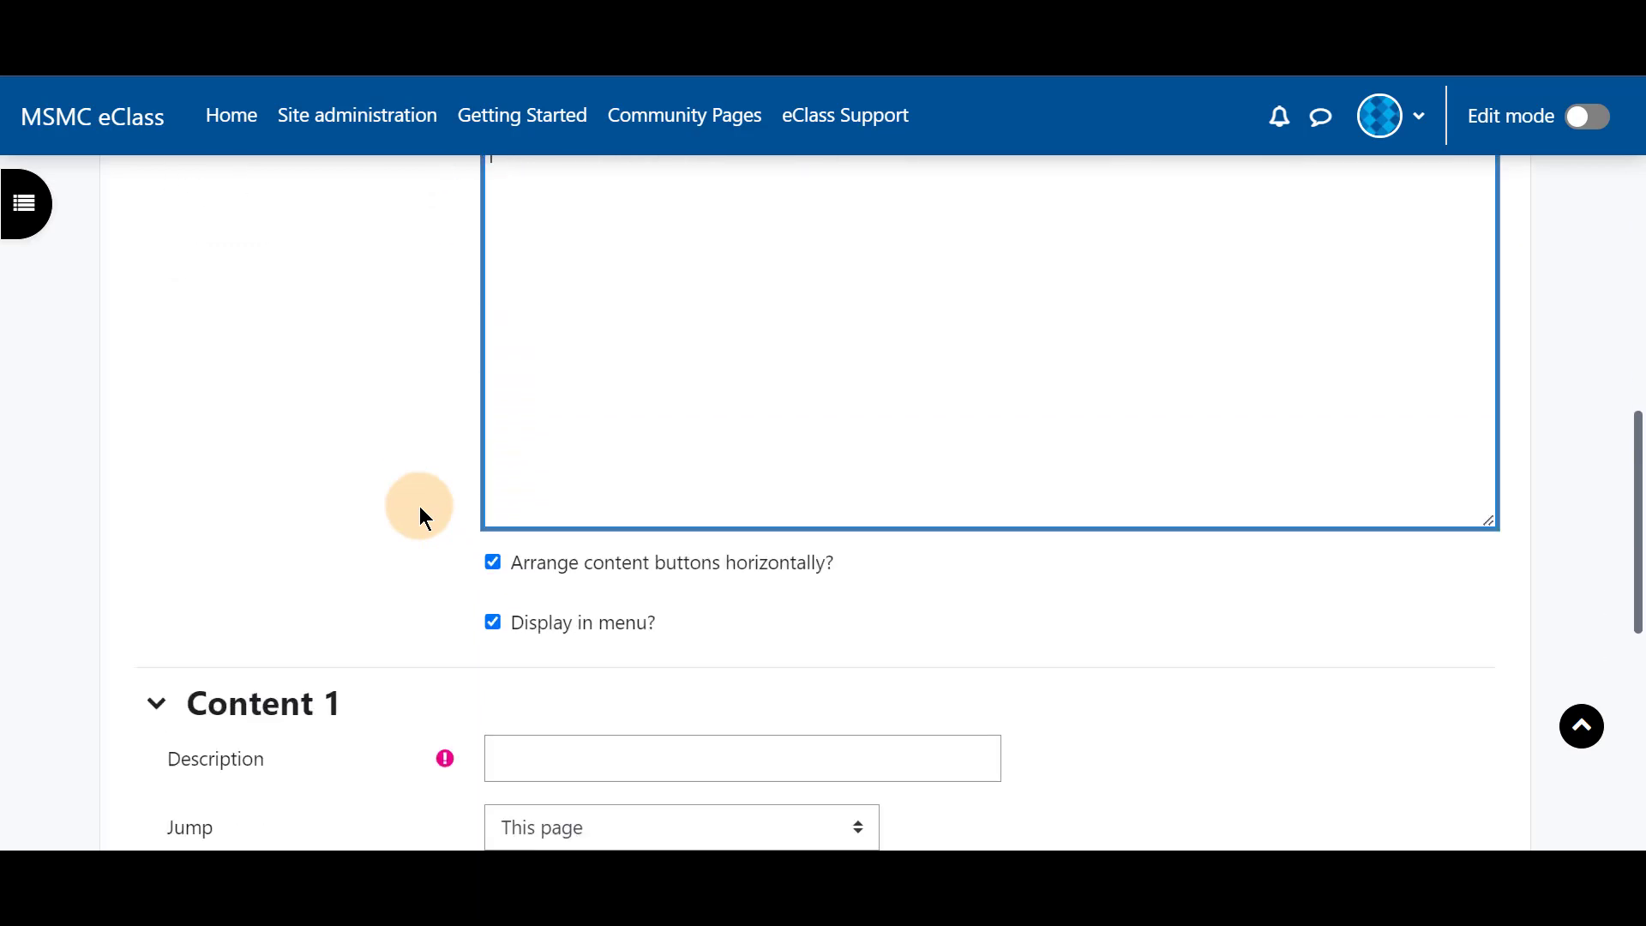
scroll(419, 514, "up", 2)
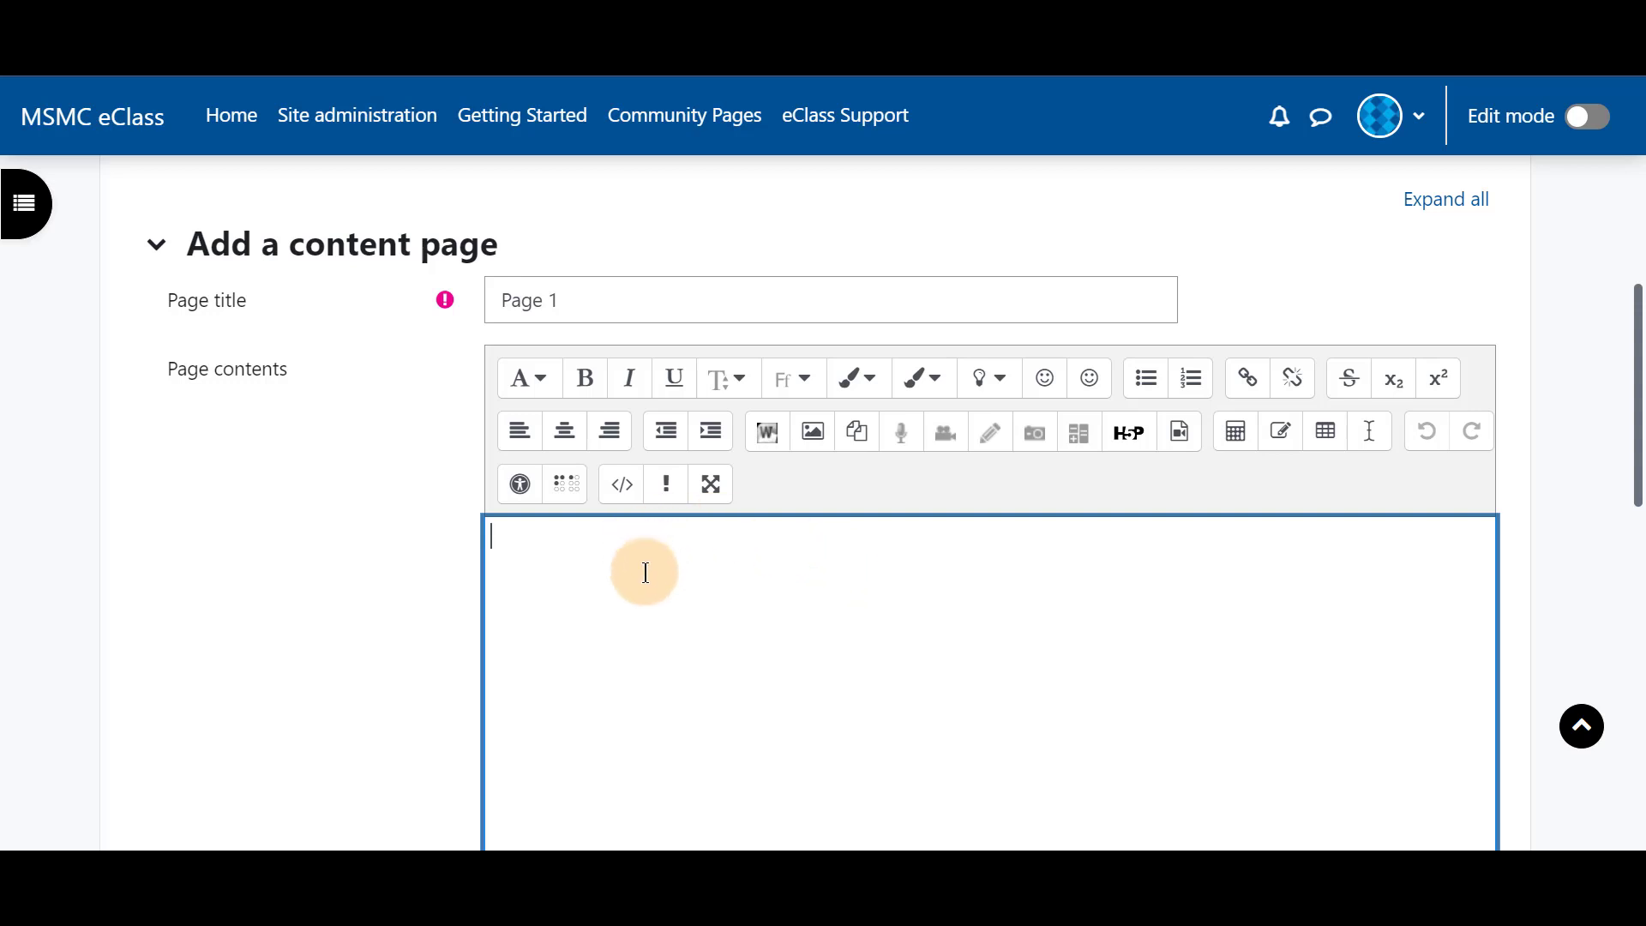
Paste the YouTube address as plain text into Page 1's contents with a line above it.
right_click(701, 587)
left_click(871, 405)
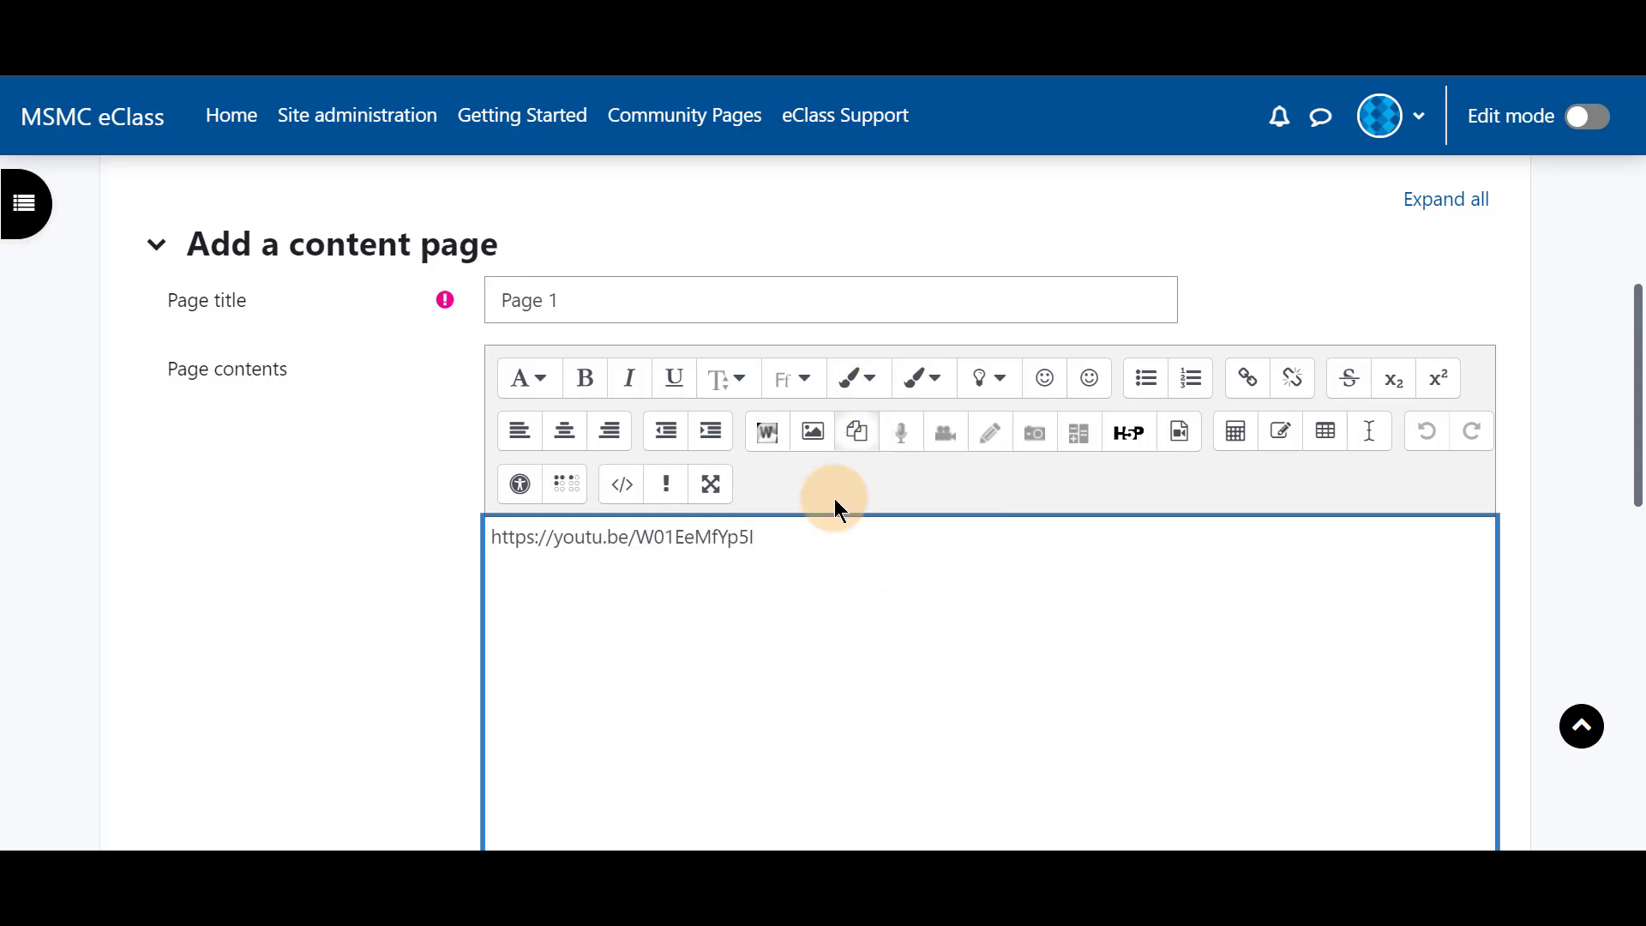
left_click_drag(756, 537, 488, 539)
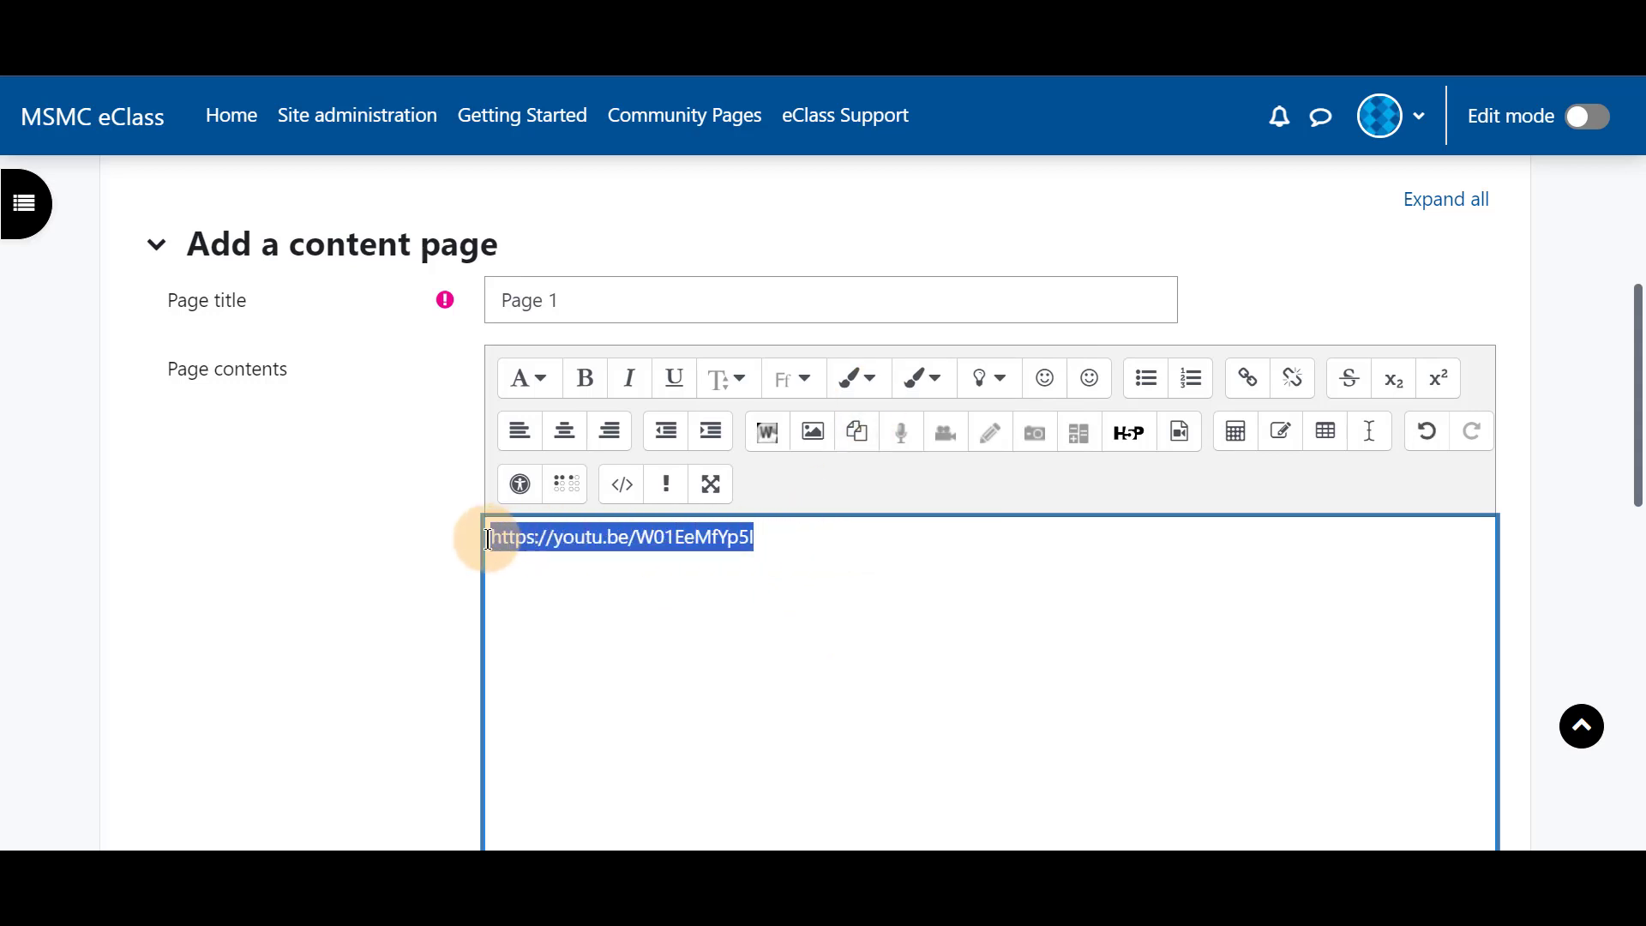
left_click(488, 539)
key("Return")
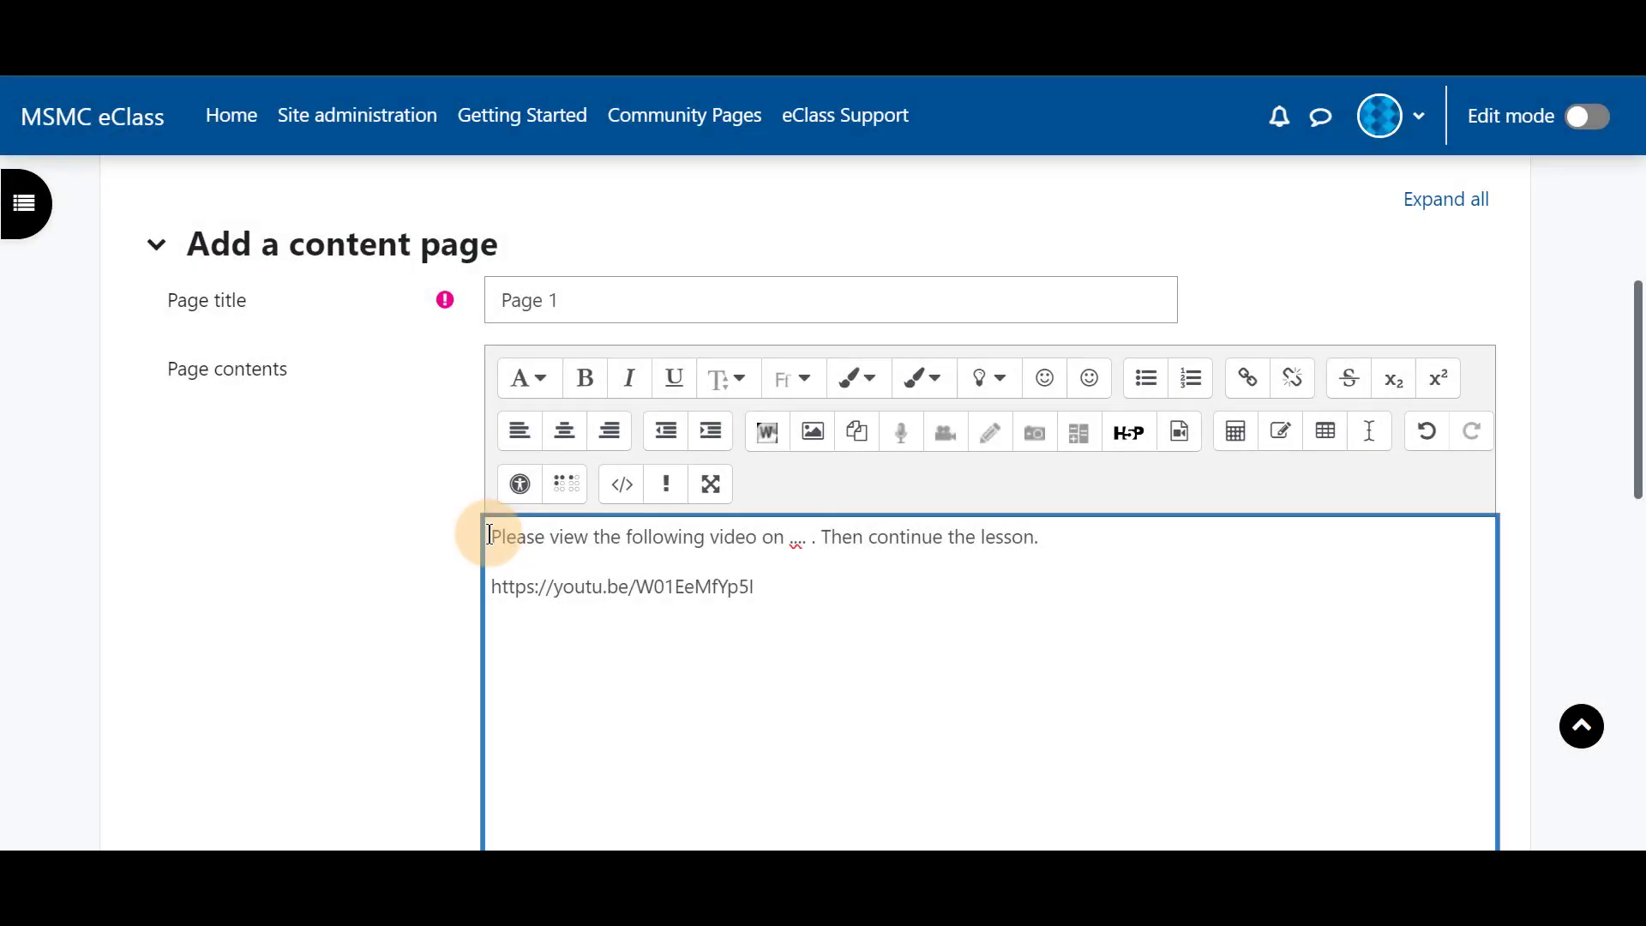
Format the instruction sentence above the address as a centred Heading (large).
left_click_drag(491, 536, 1057, 544)
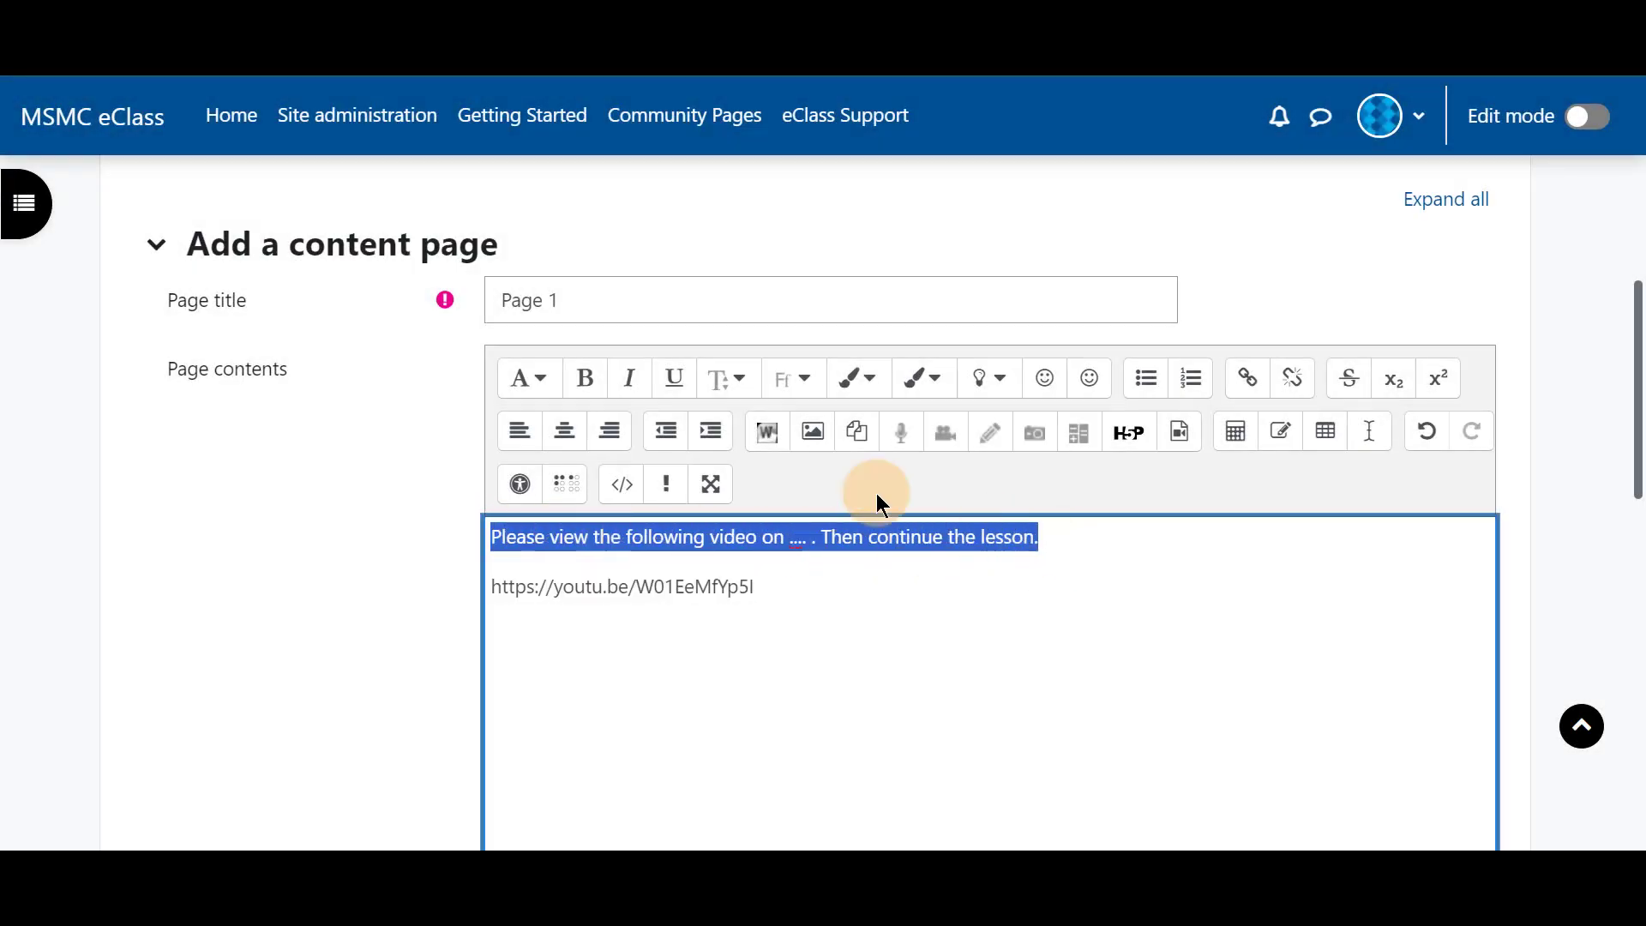
left_click(553, 387)
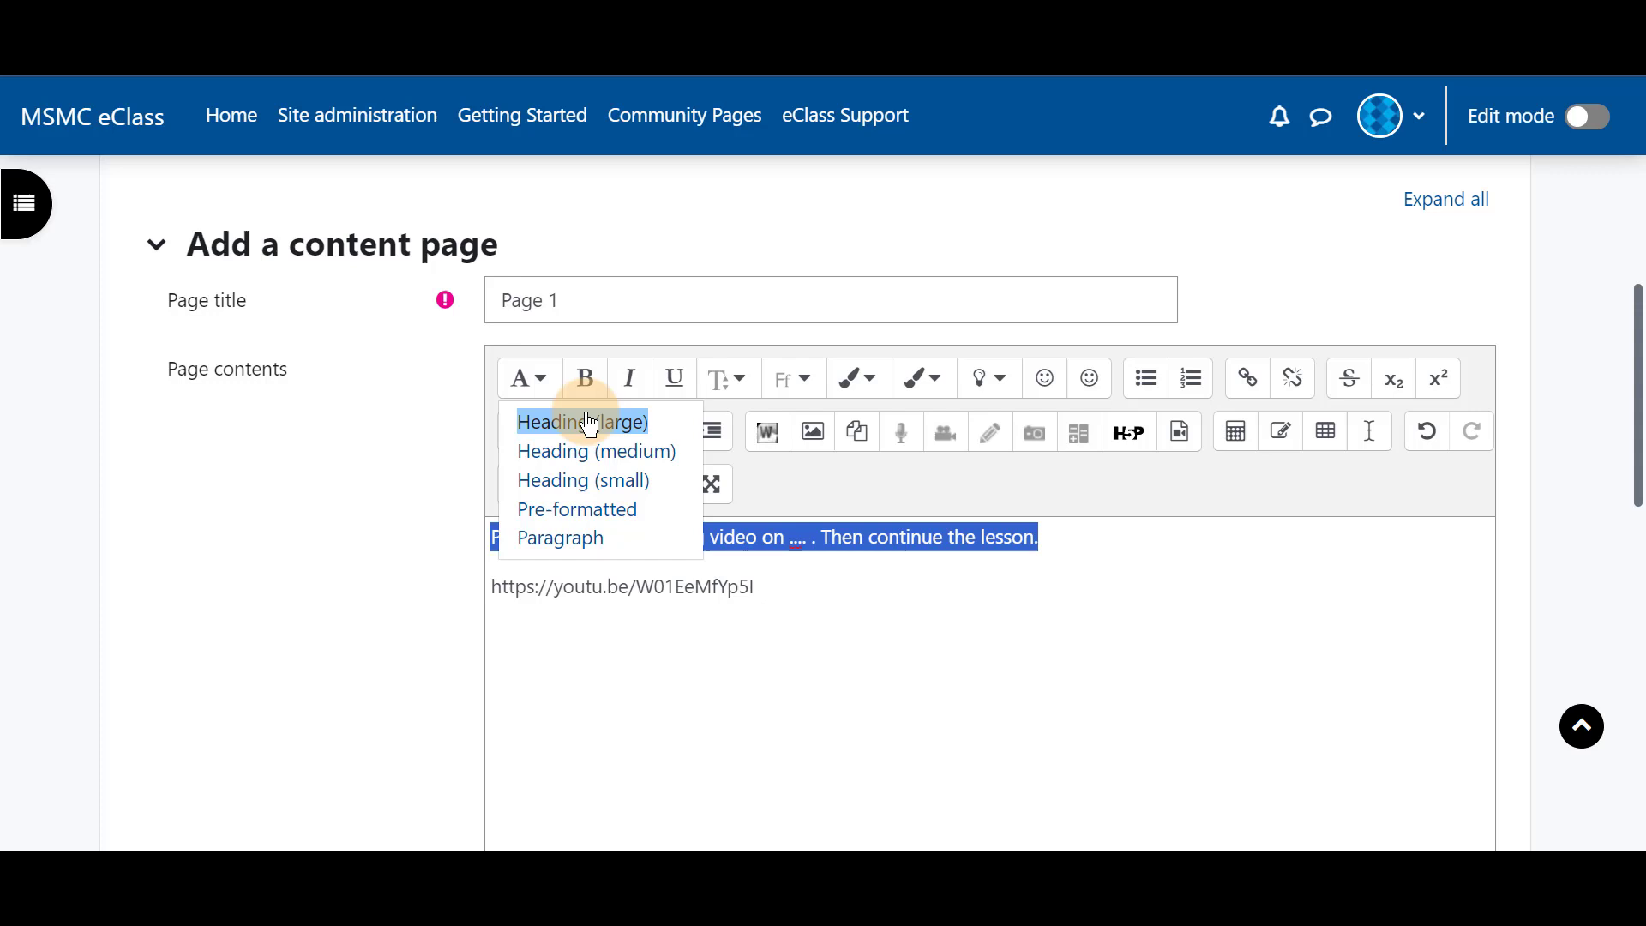
key("Return")
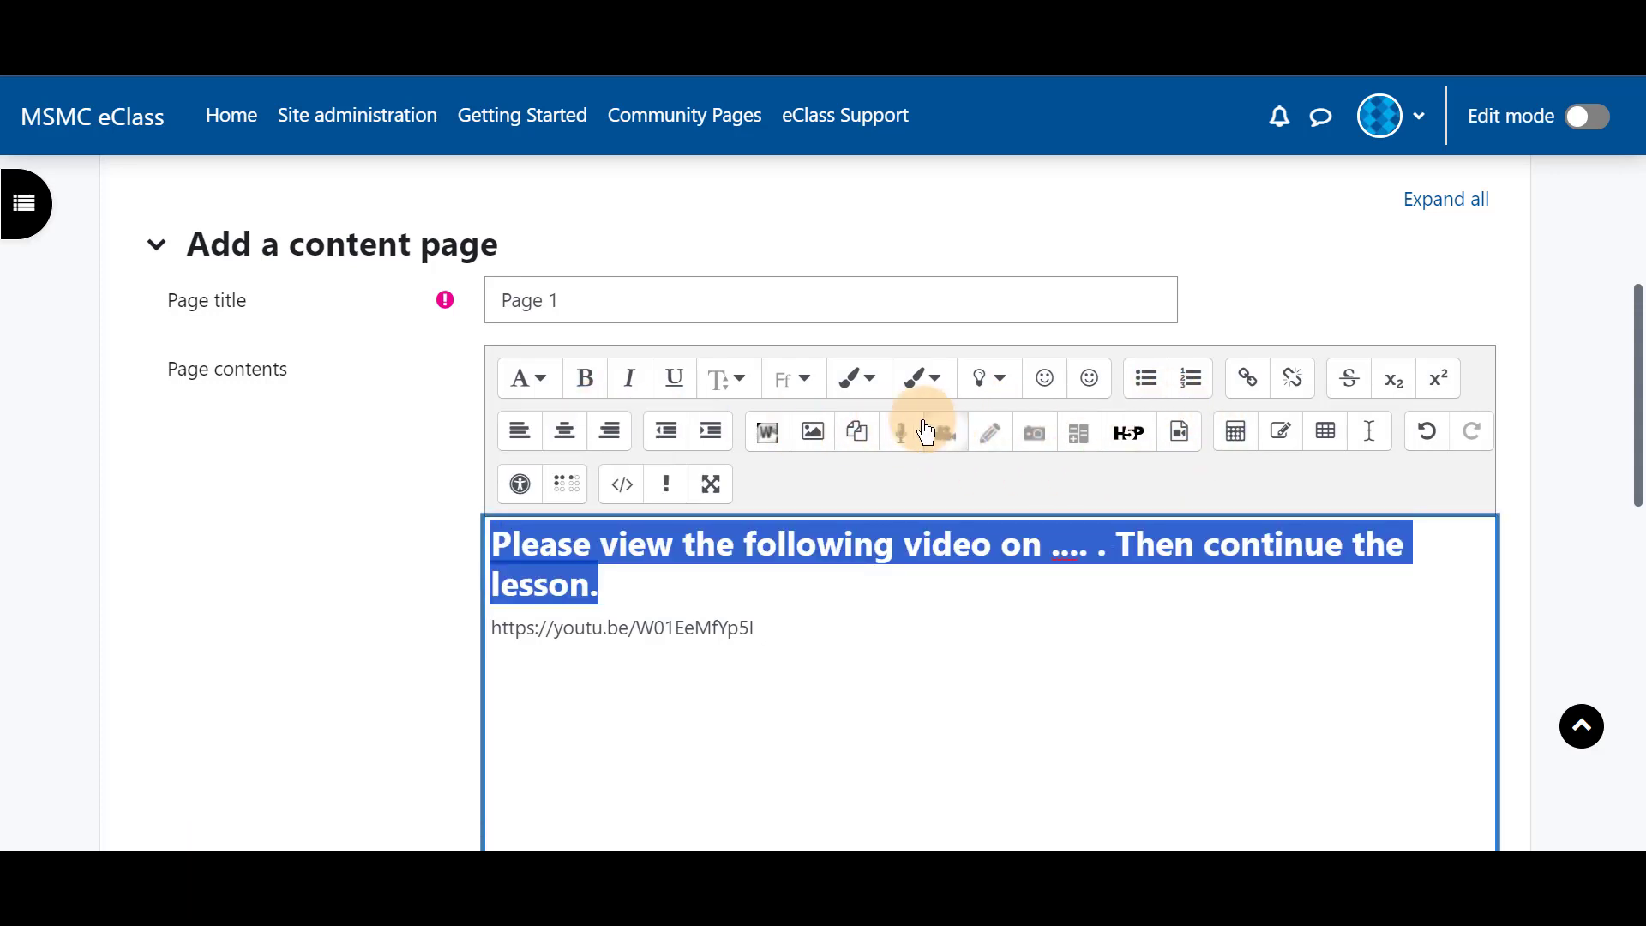
left_click(567, 433)
left_click(944, 625)
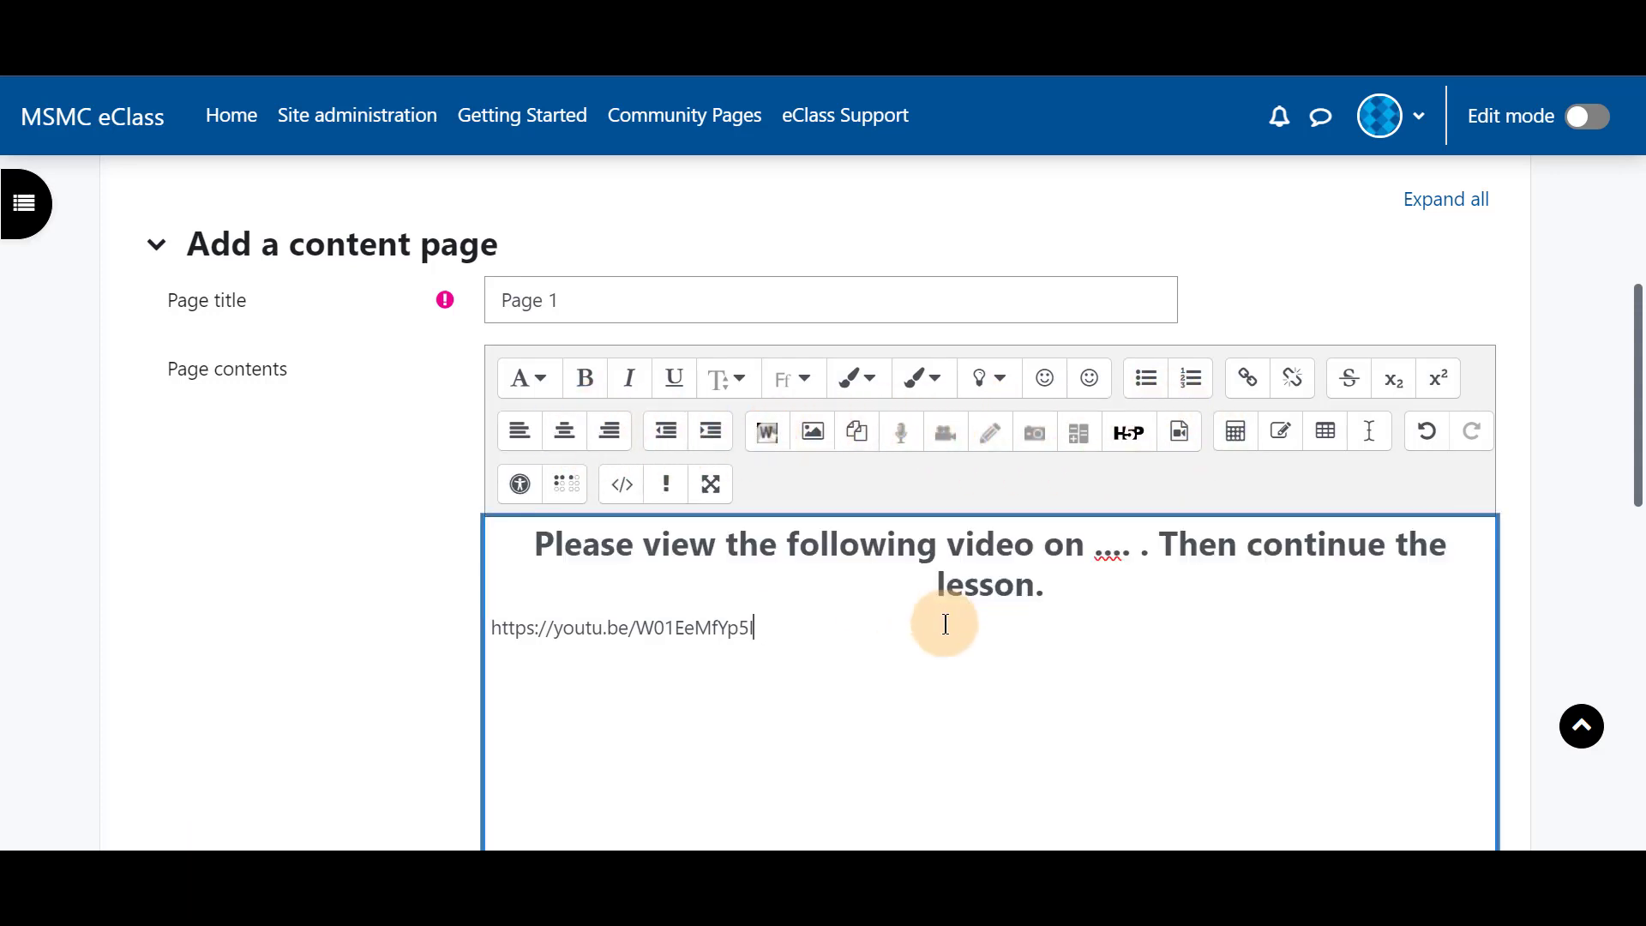
left_click_drag(808, 634, 477, 625)
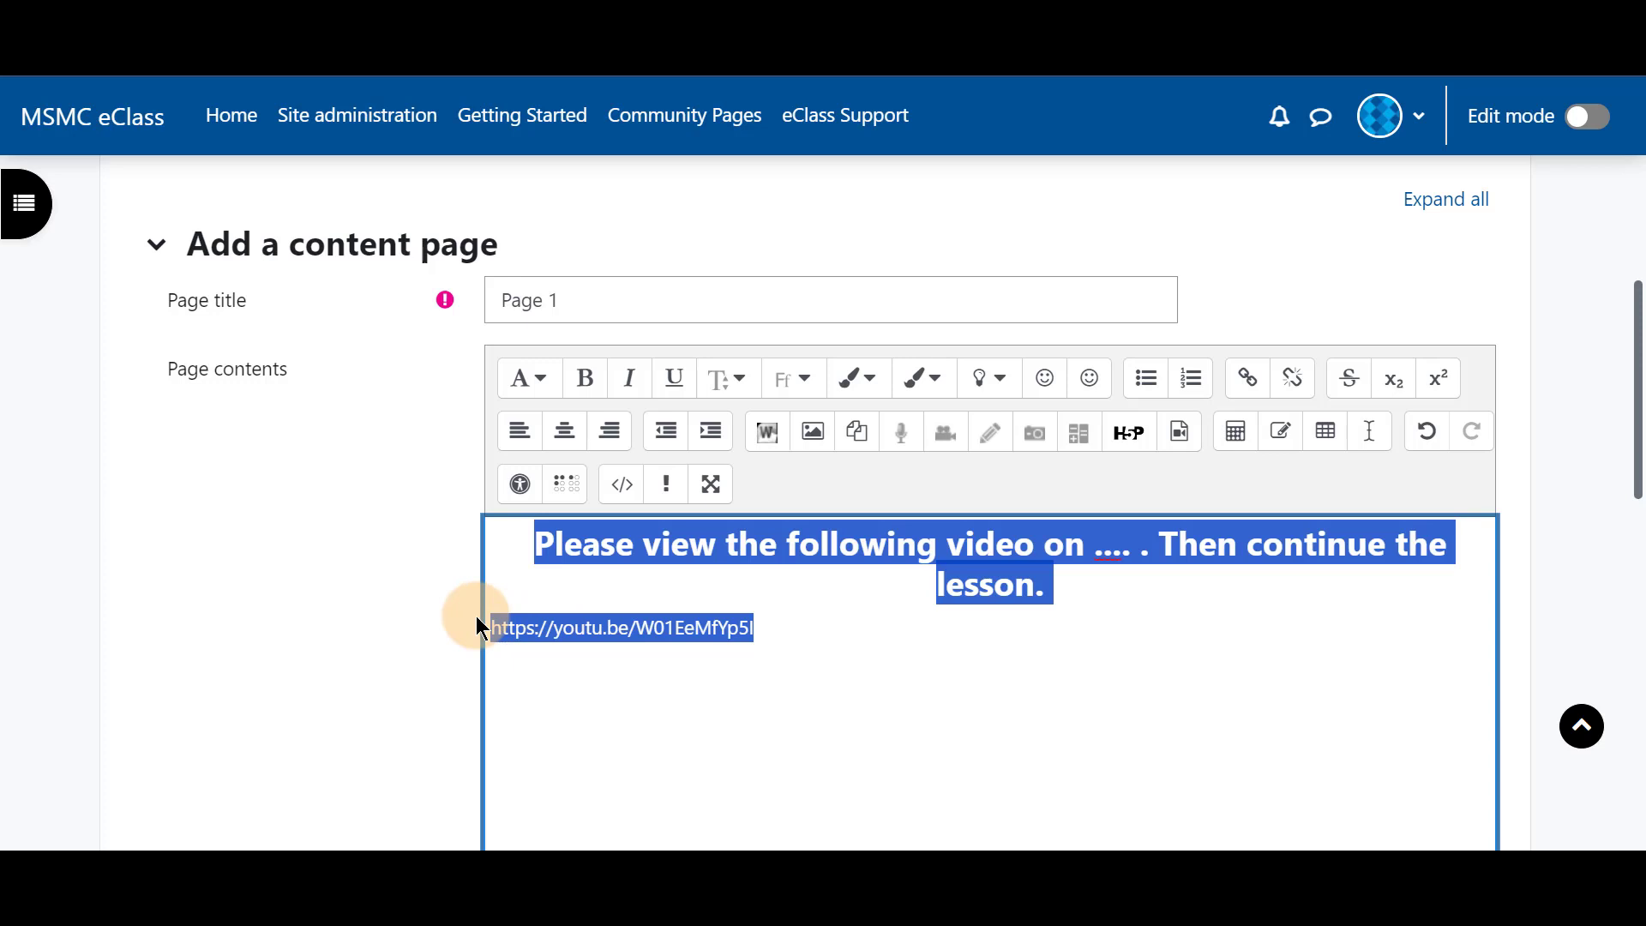
Copy the YouTube address and make it a hyperlink pointing to that same URL.
left_click(532, 631)
triple_click(532, 632)
key("ctrl+c")
right_click(539, 630)
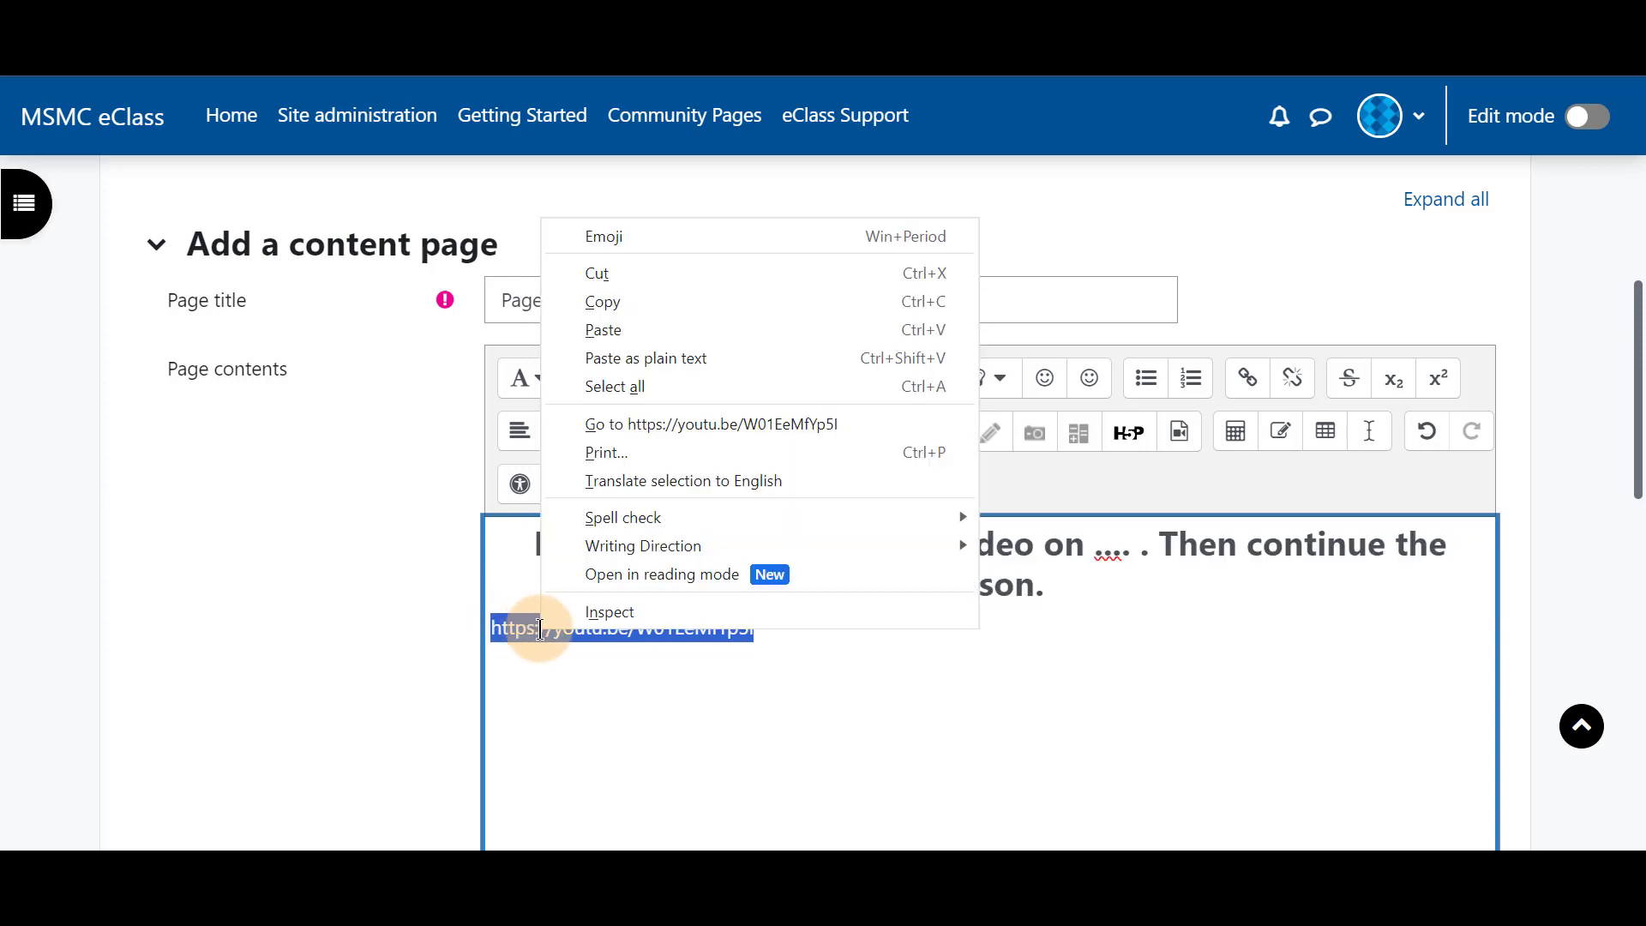
left_click(973, 654)
left_click(1255, 388)
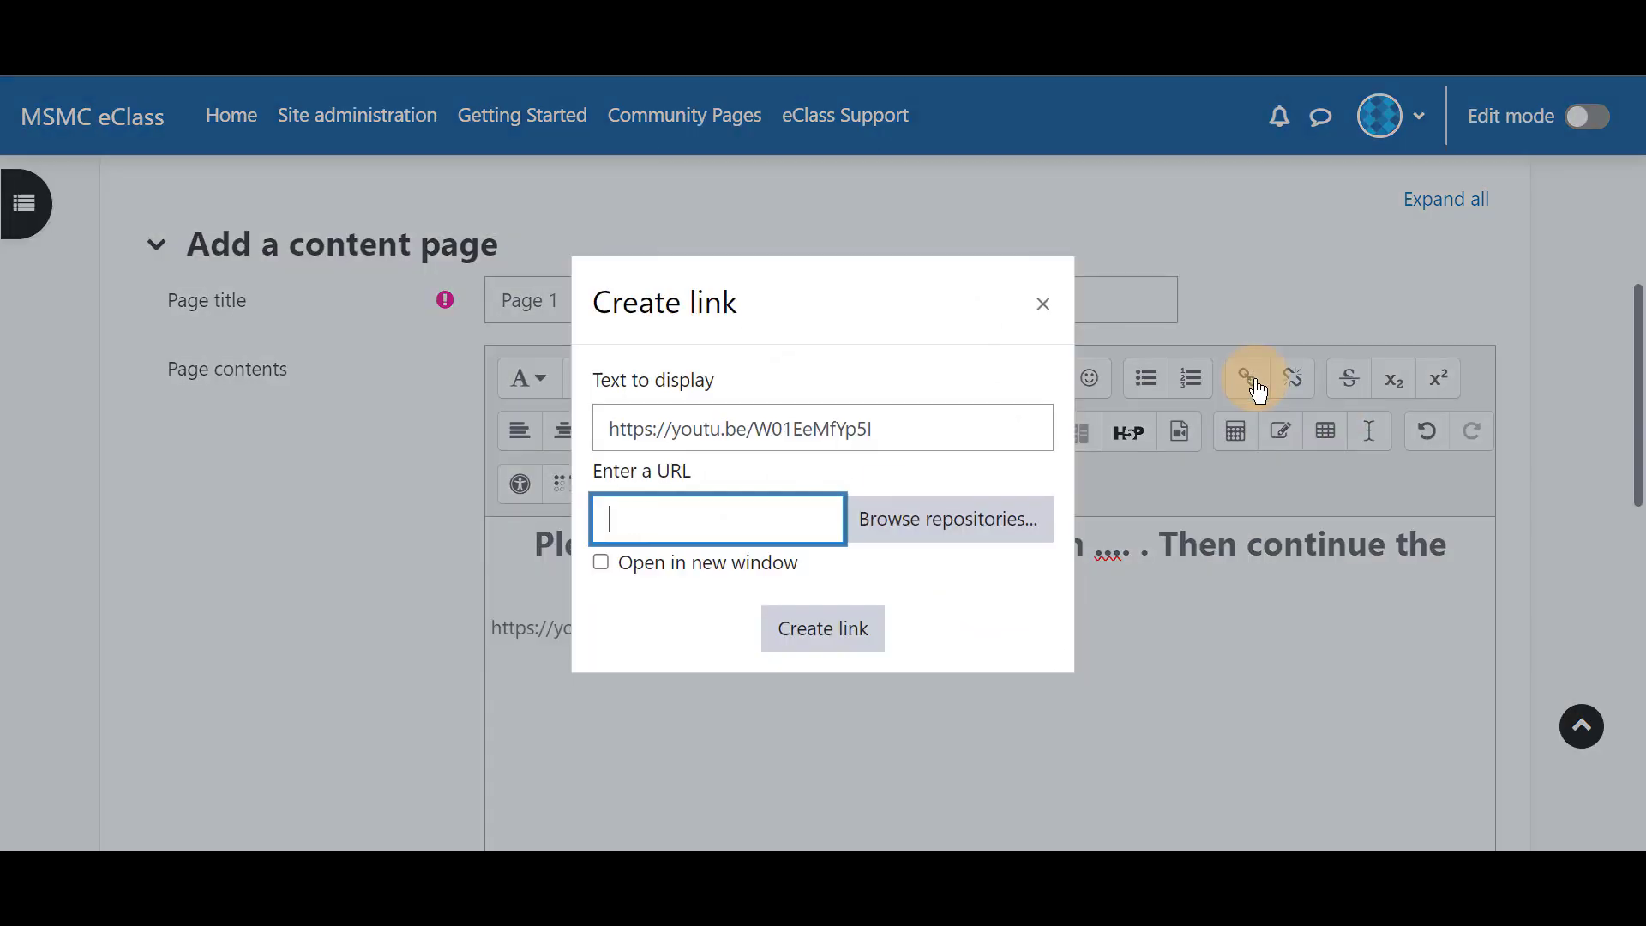
right_click(624, 518)
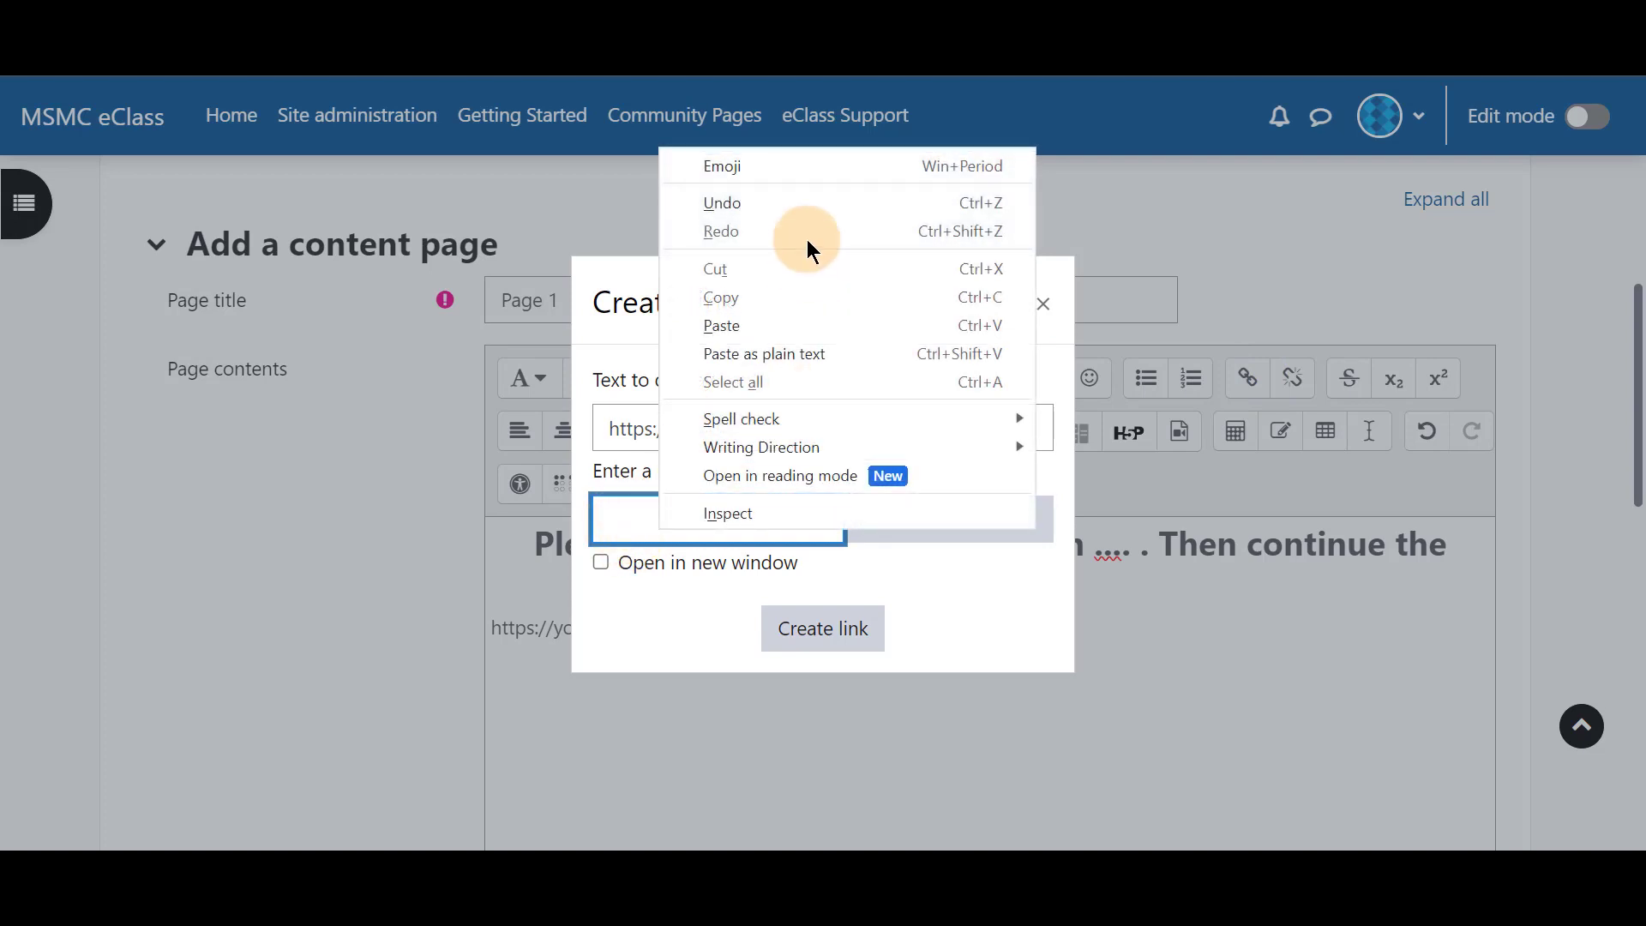
left_click(794, 317)
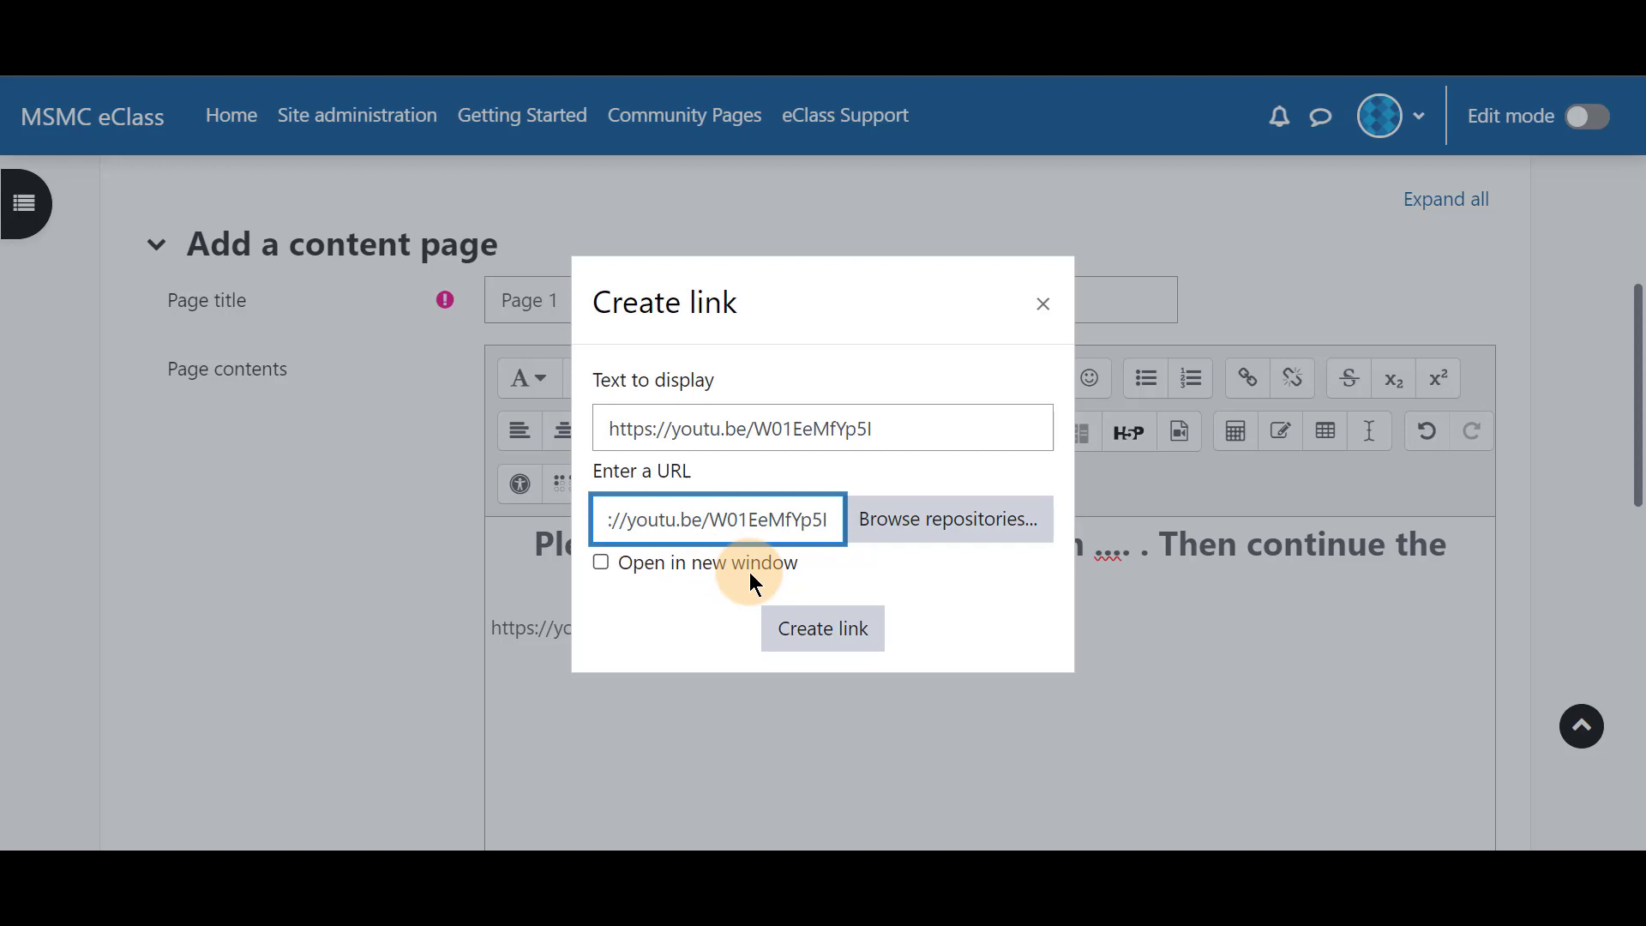
left_click(836, 630)
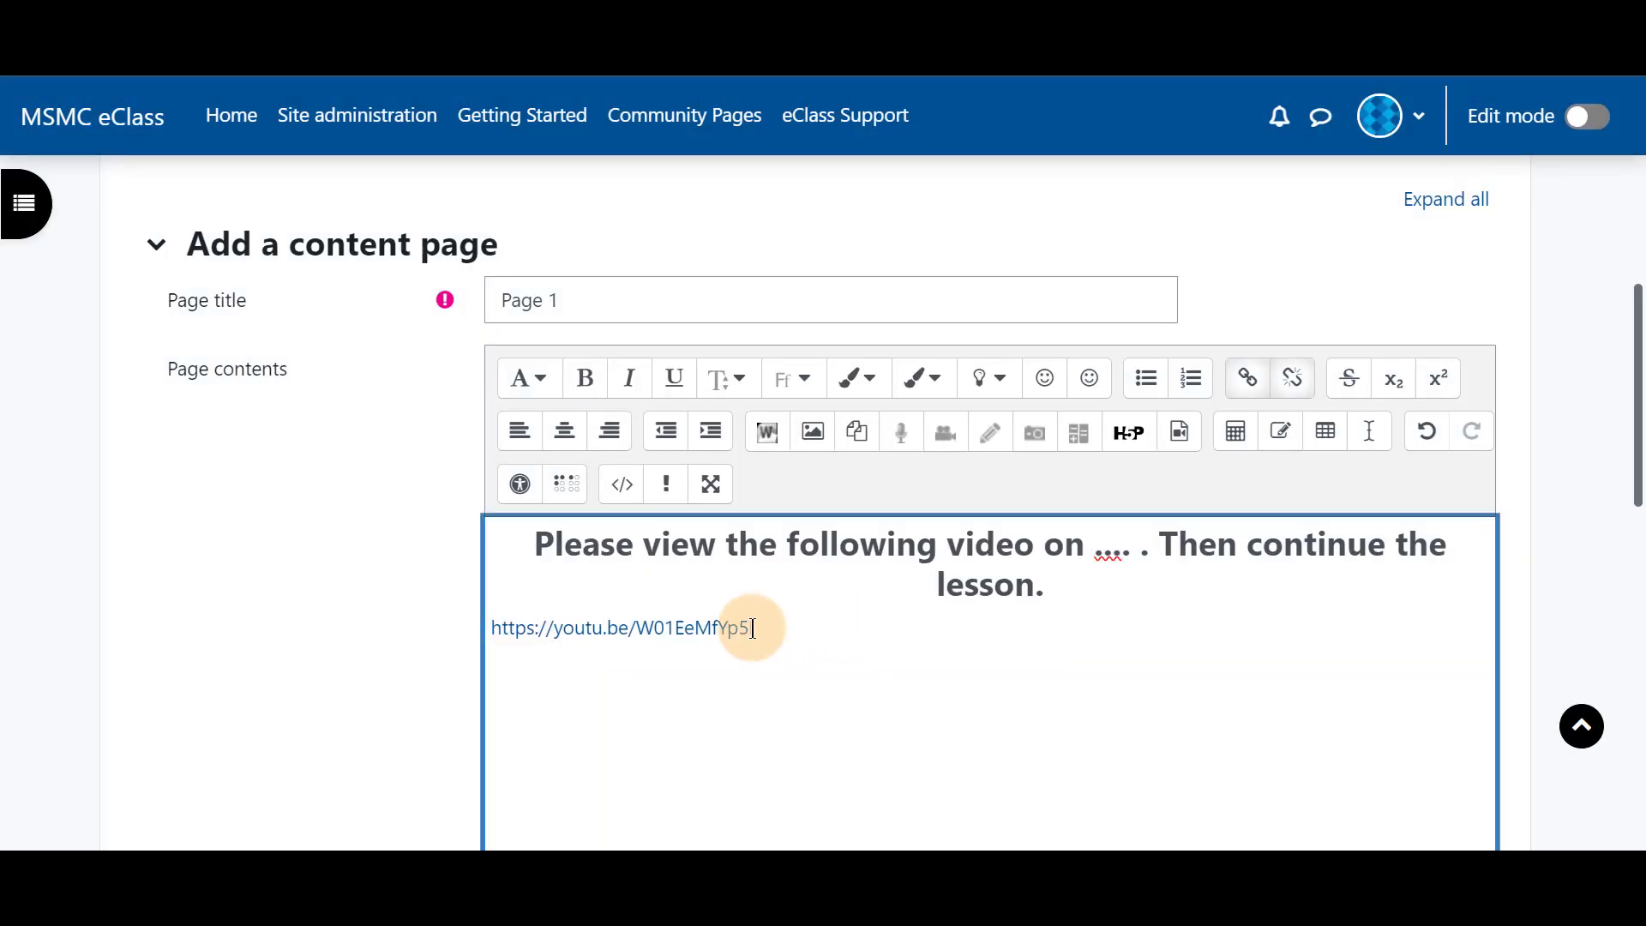
Centre the linked YouTube address beneath the heading.
left_click_drag(773, 631, 488, 625)
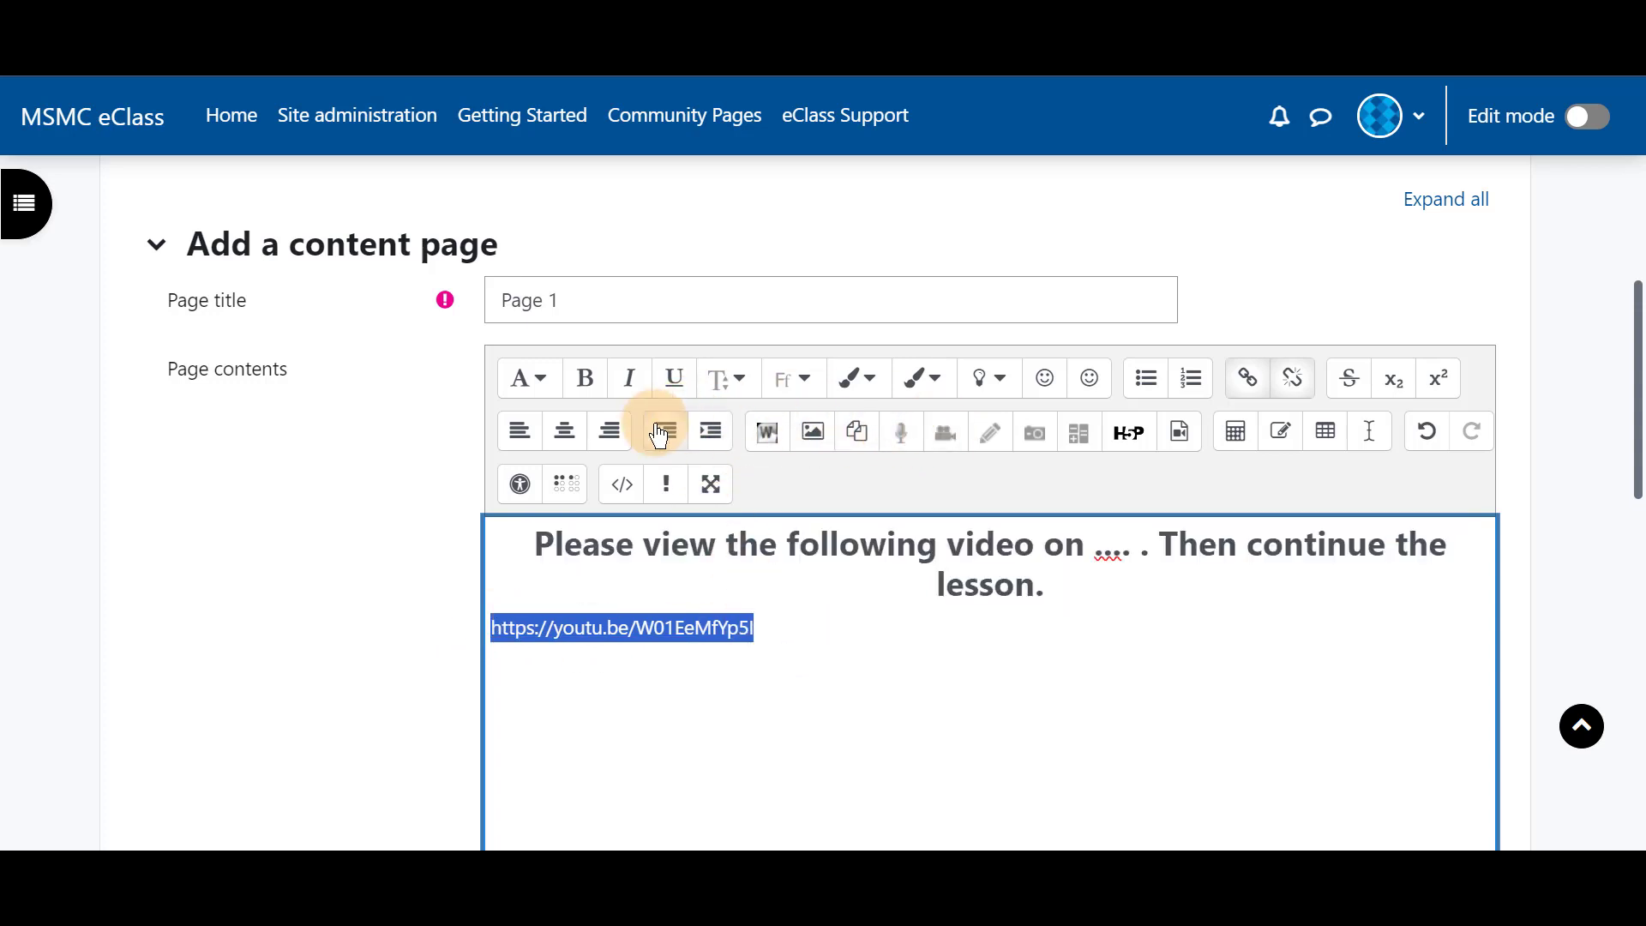
left_click(565, 434)
left_click(1056, 575)
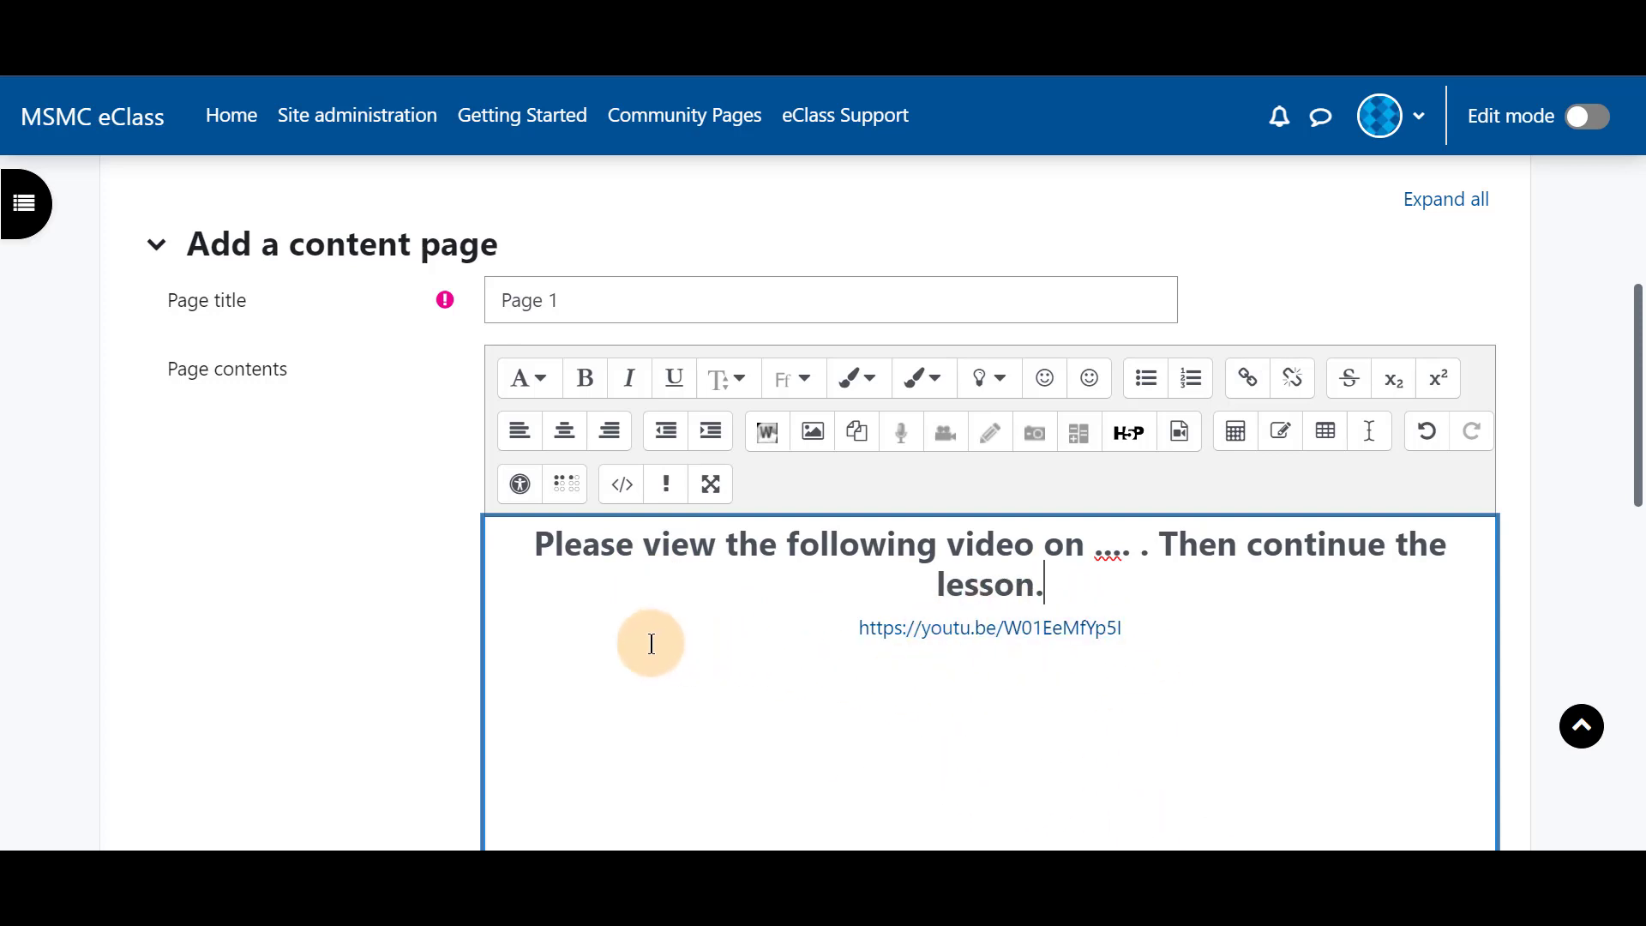
Label Content 1 'Go to the next page', set its jump to Next page, and save Page 1.
scroll(652, 643, "down", 5)
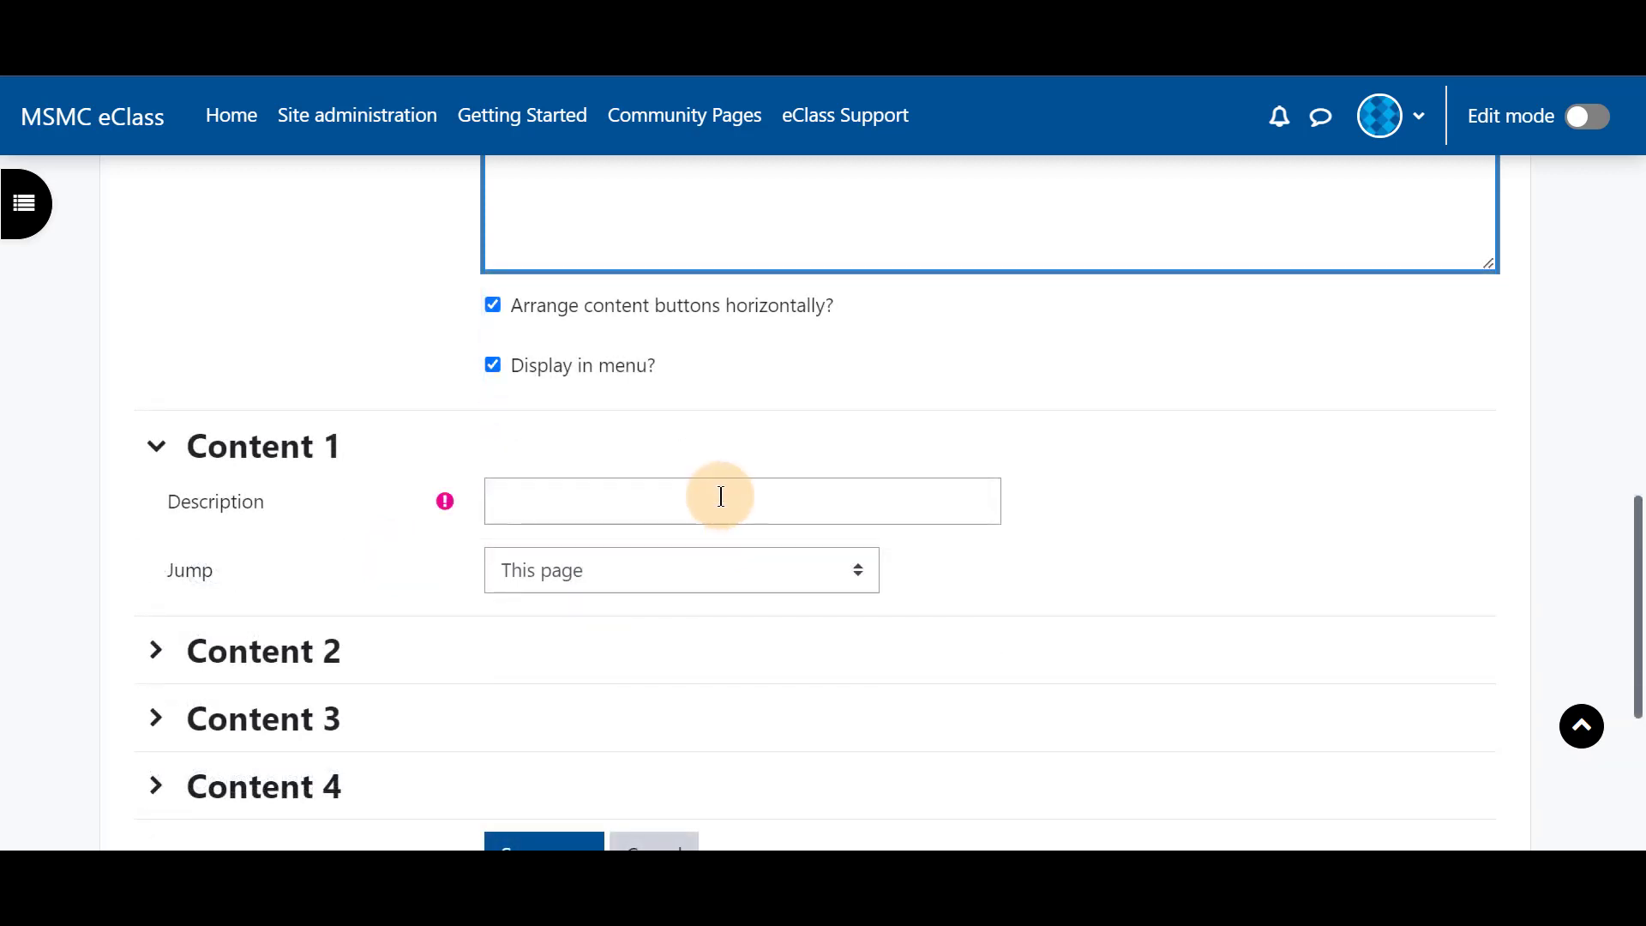
left_click(720, 497)
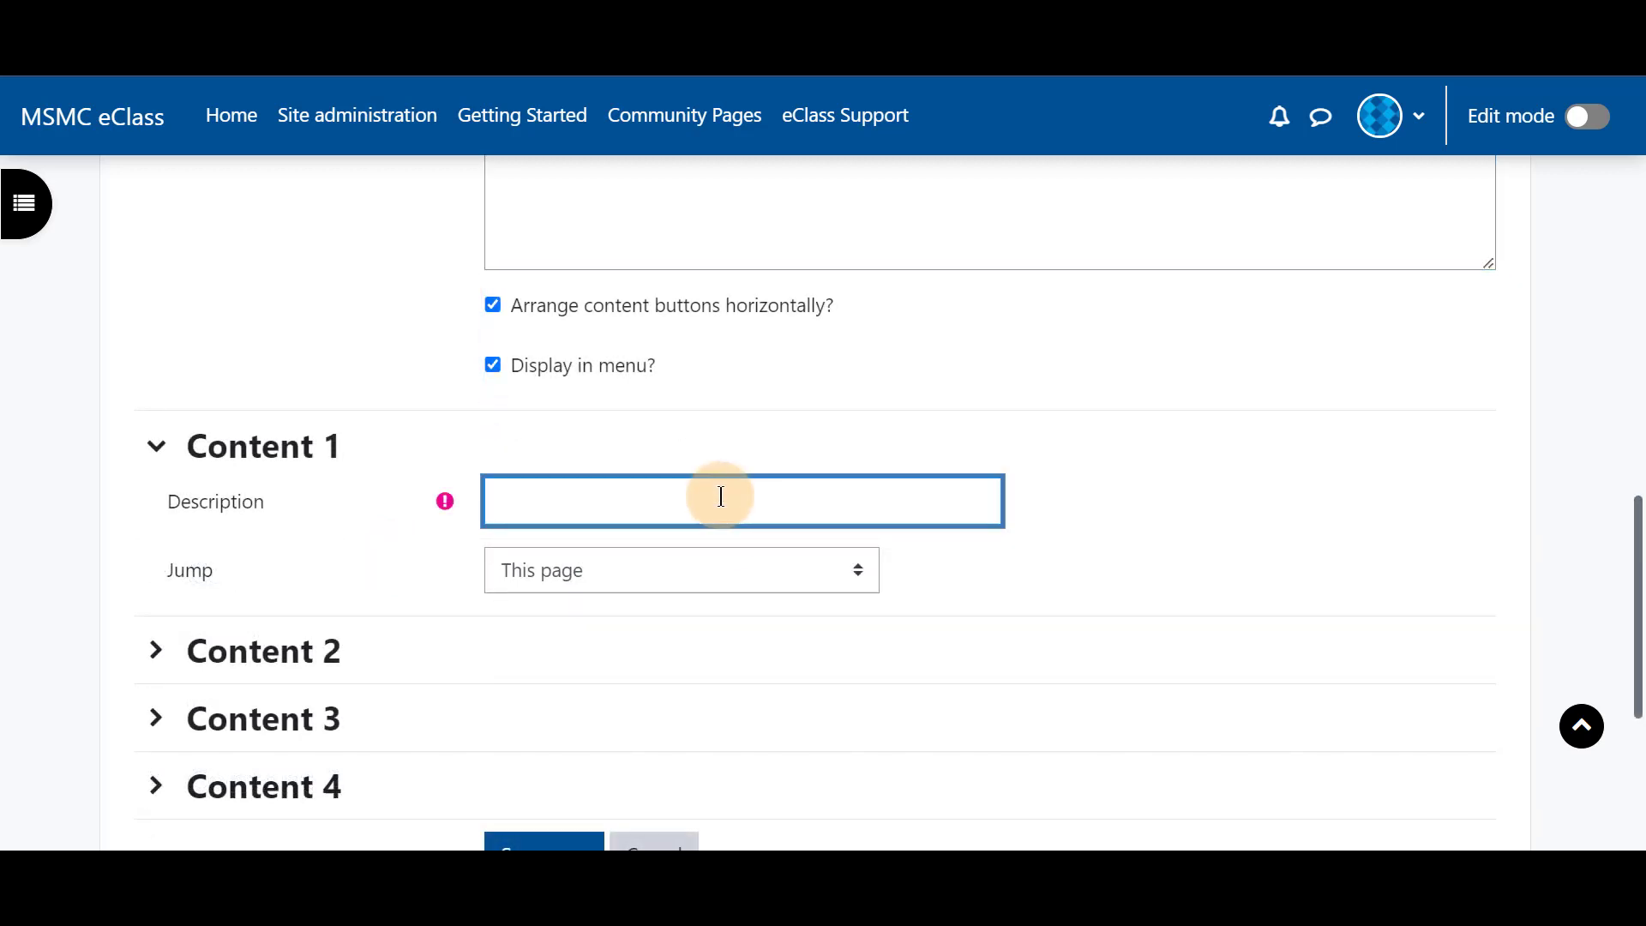
type("Go to the next page")
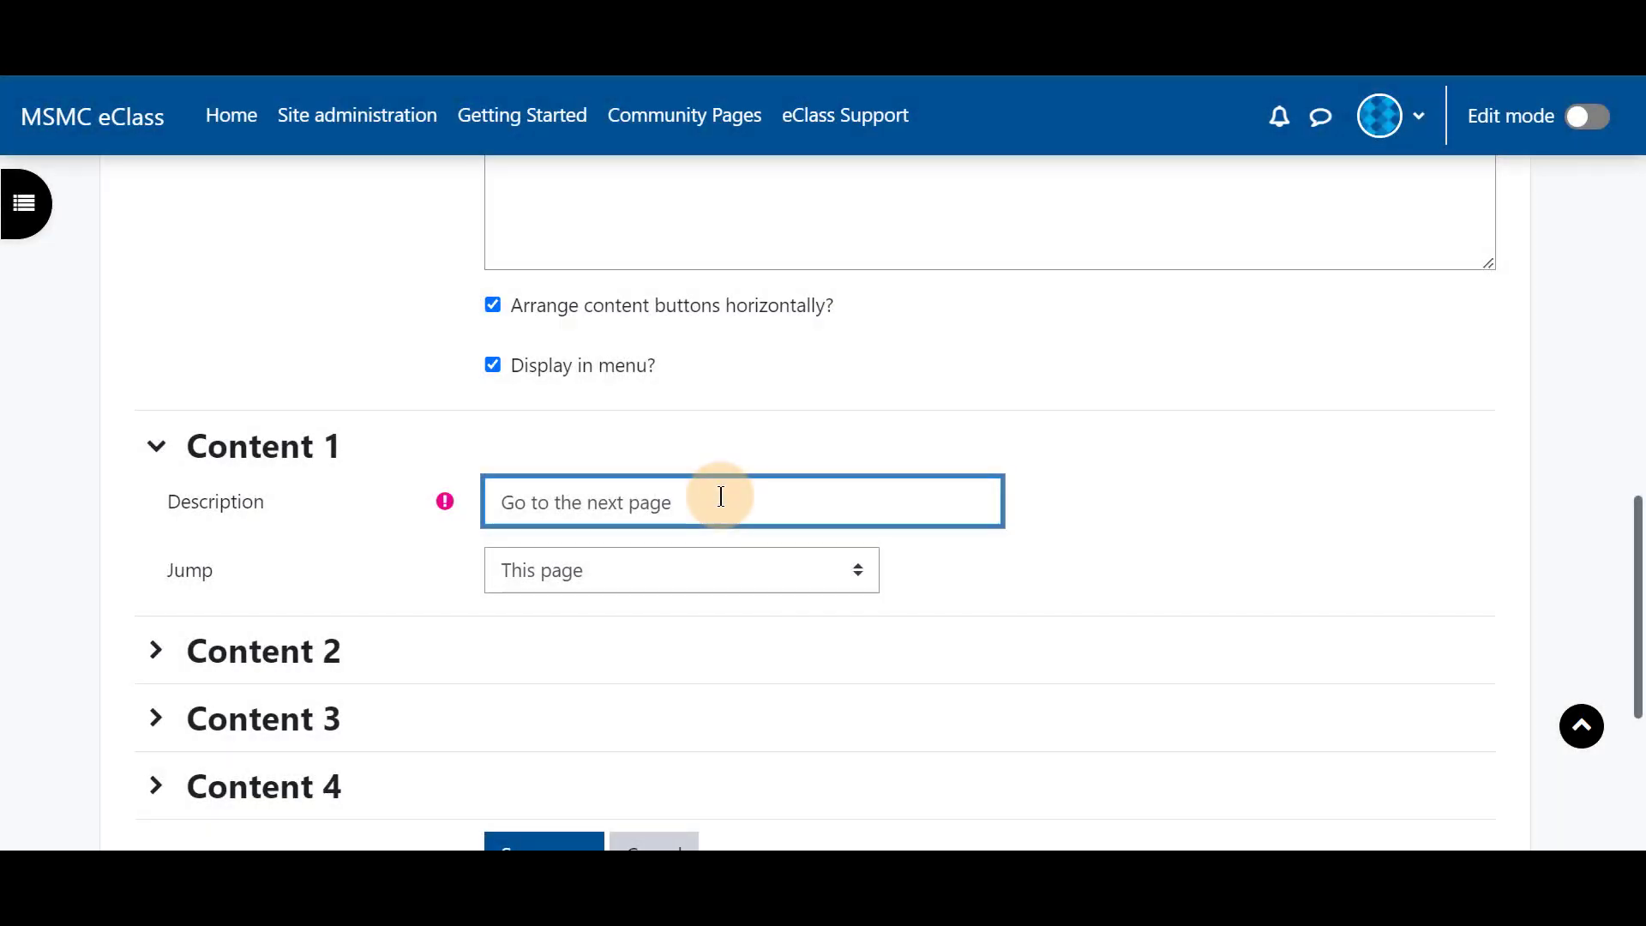
left_click(702, 570)
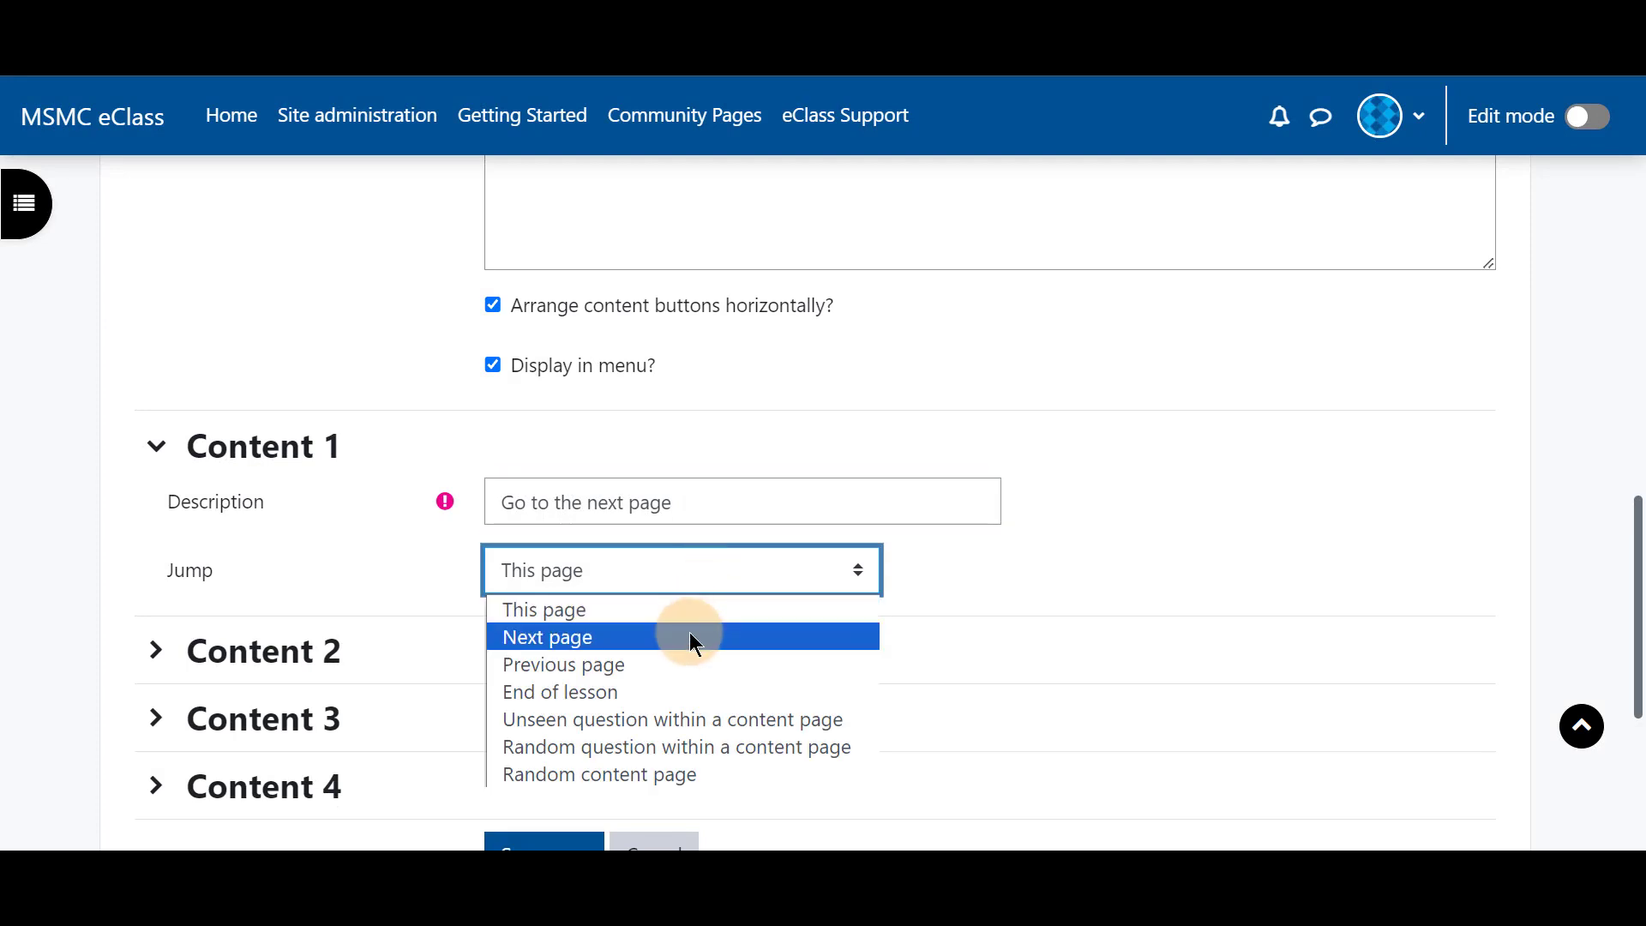
left_click(691, 637)
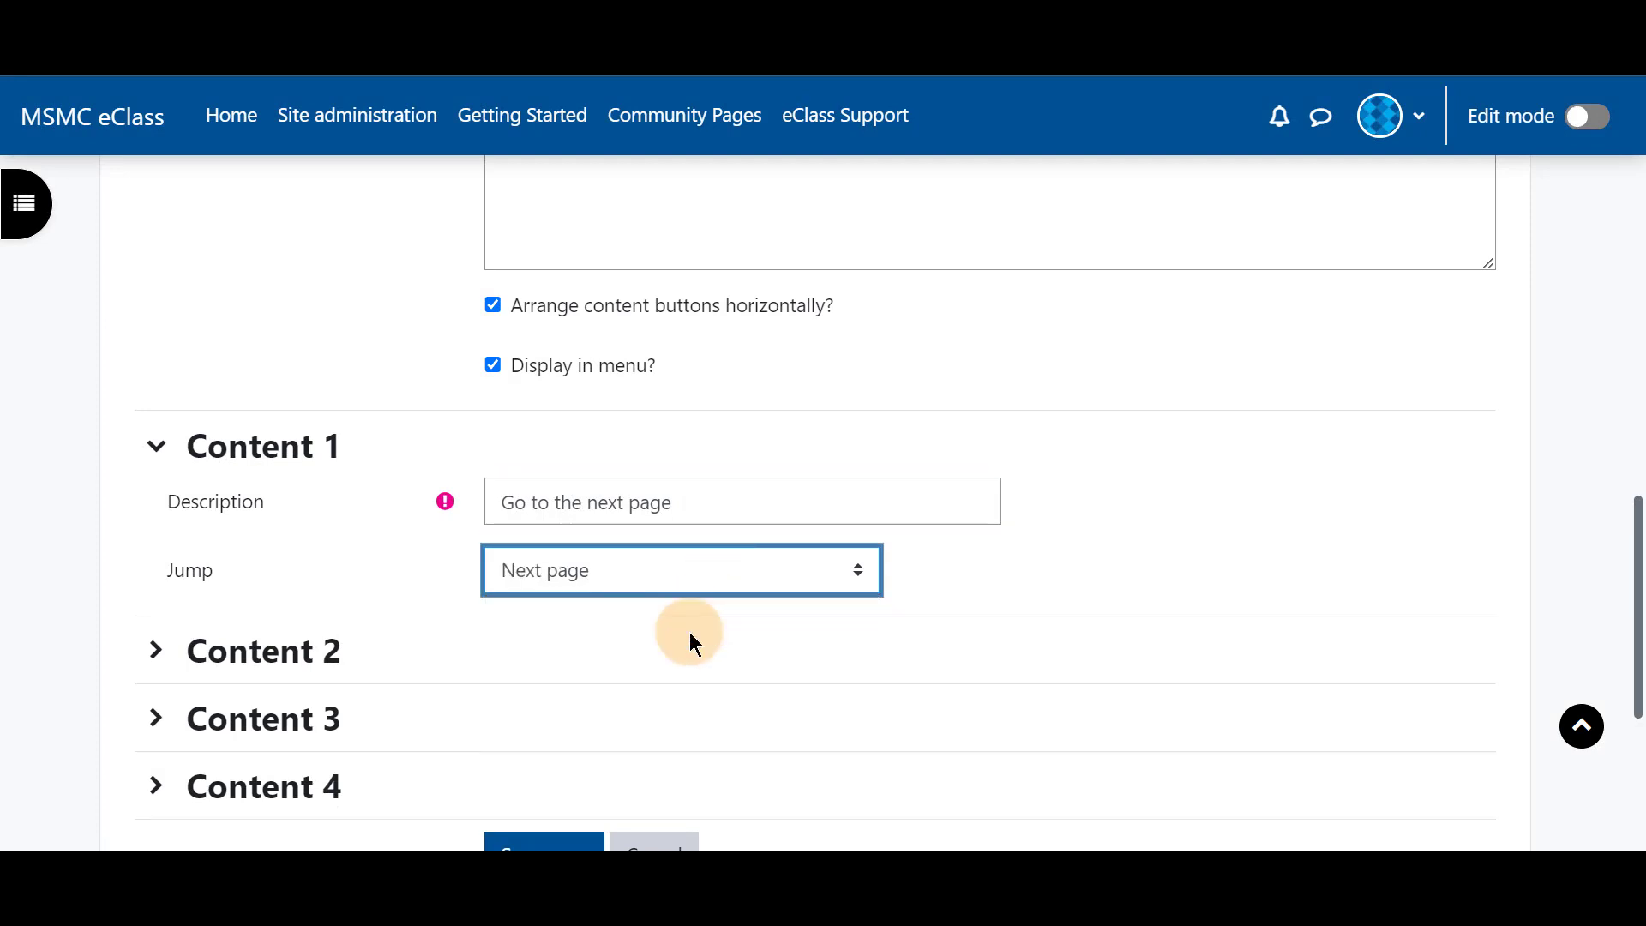
scroll(390, 523, "down", 3)
left_click(544, 599)
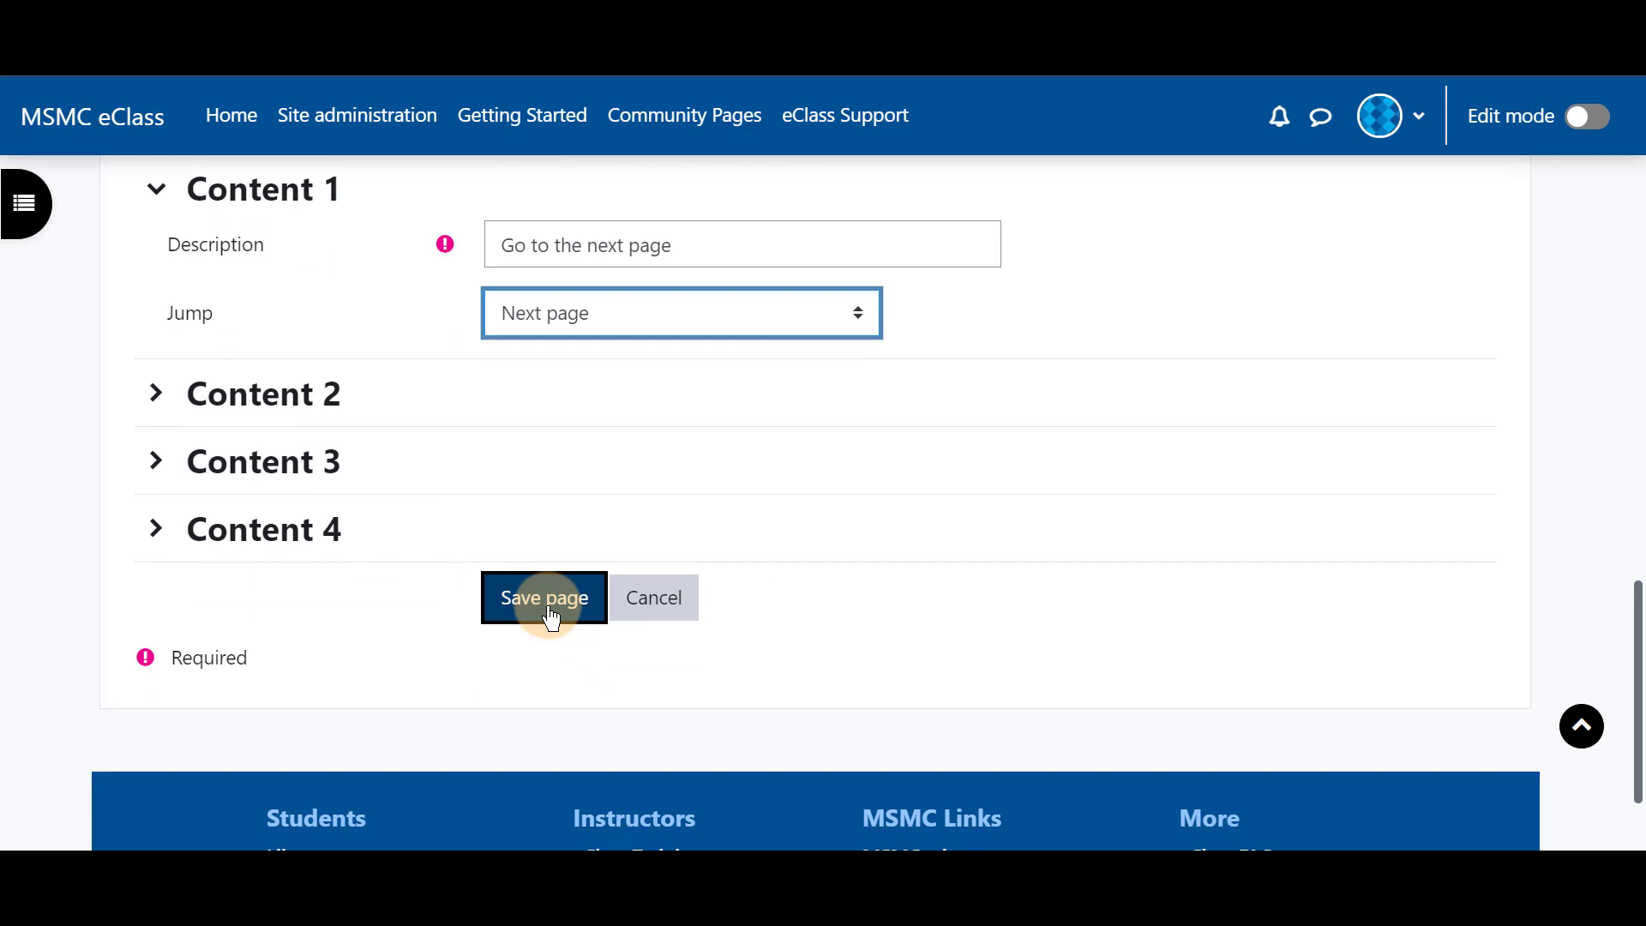
scroll(645, 517, "down", 3)
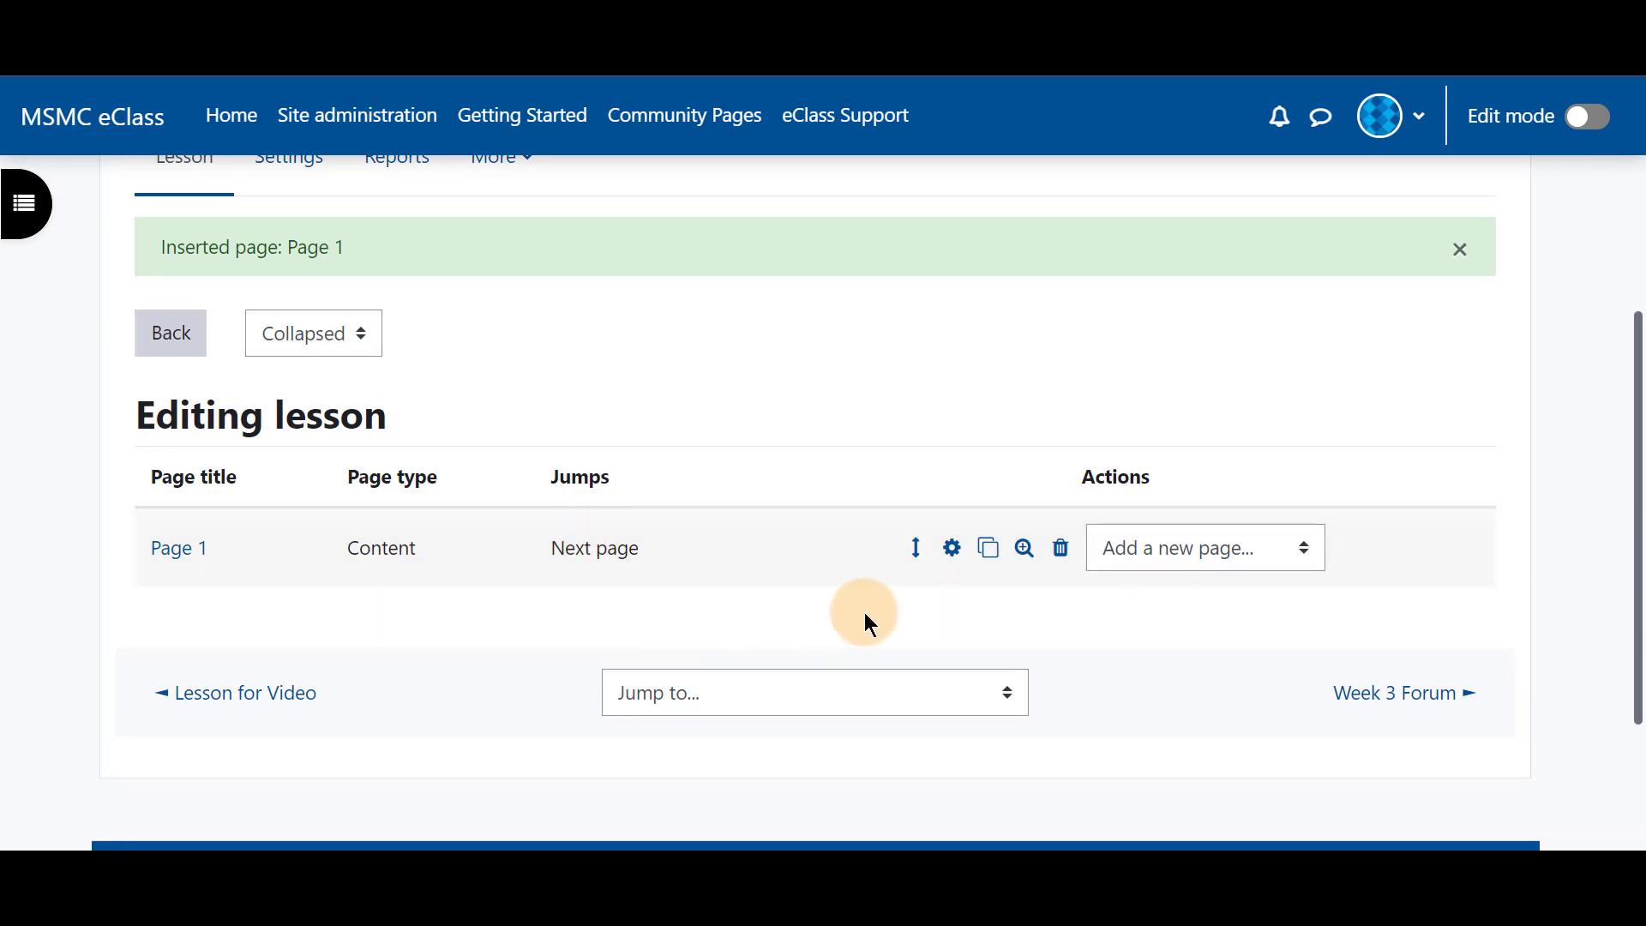
left_click(1023, 550)
scroll(1025, 549, "down", 3)
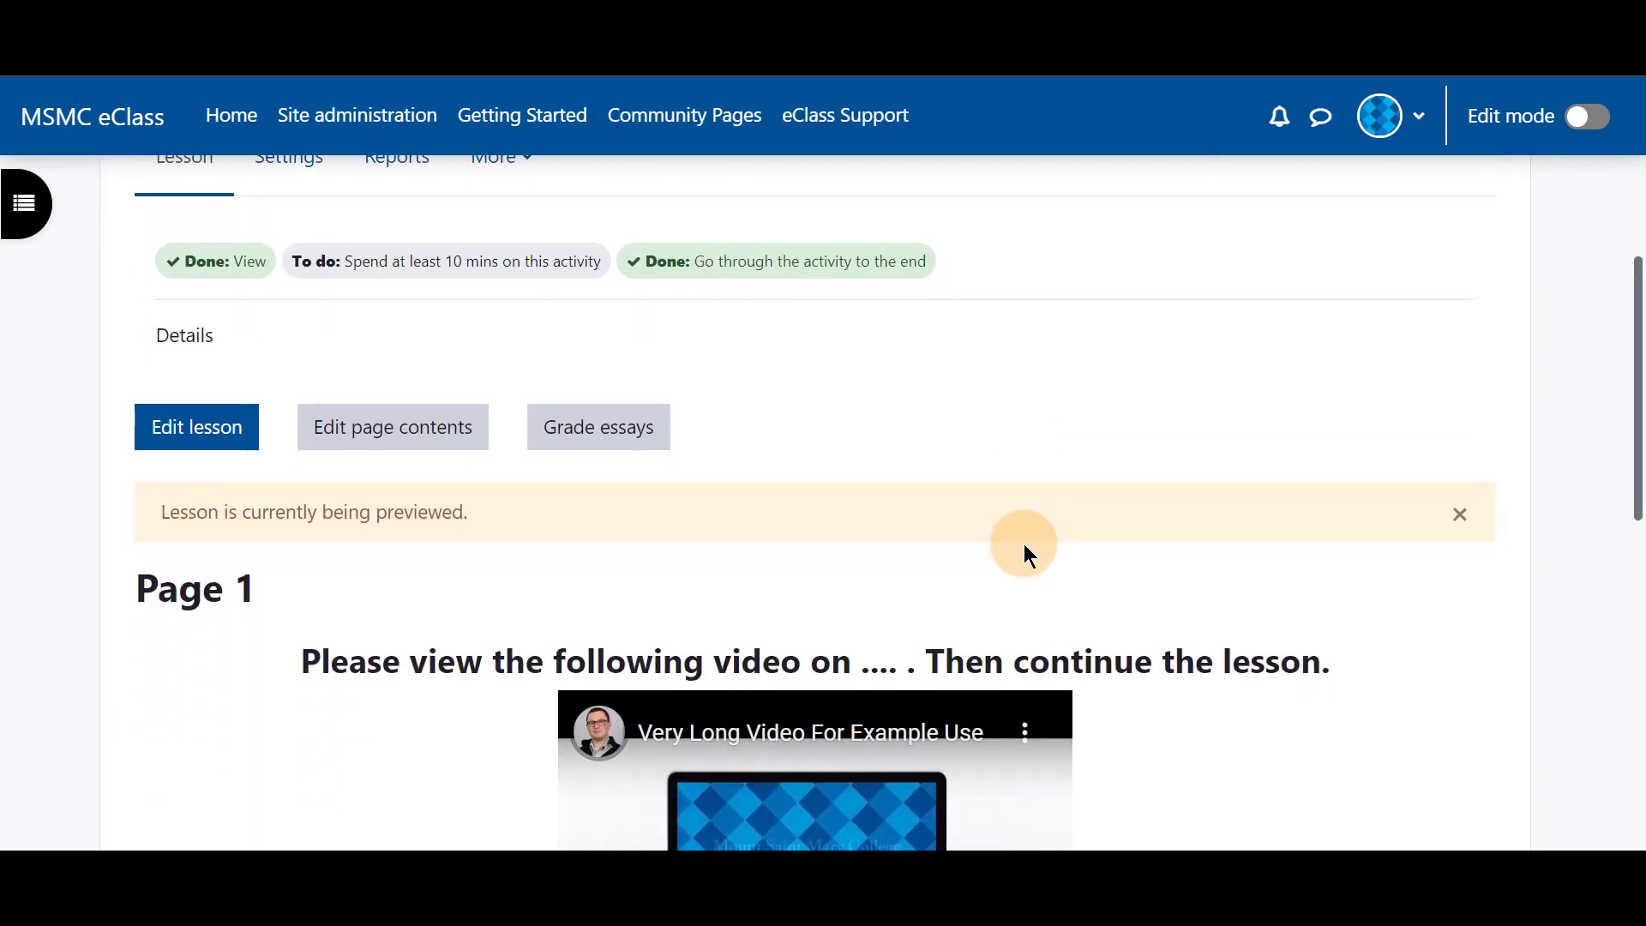
scroll(1024, 546, "down", 4)
scroll(1024, 546, "up", 2)
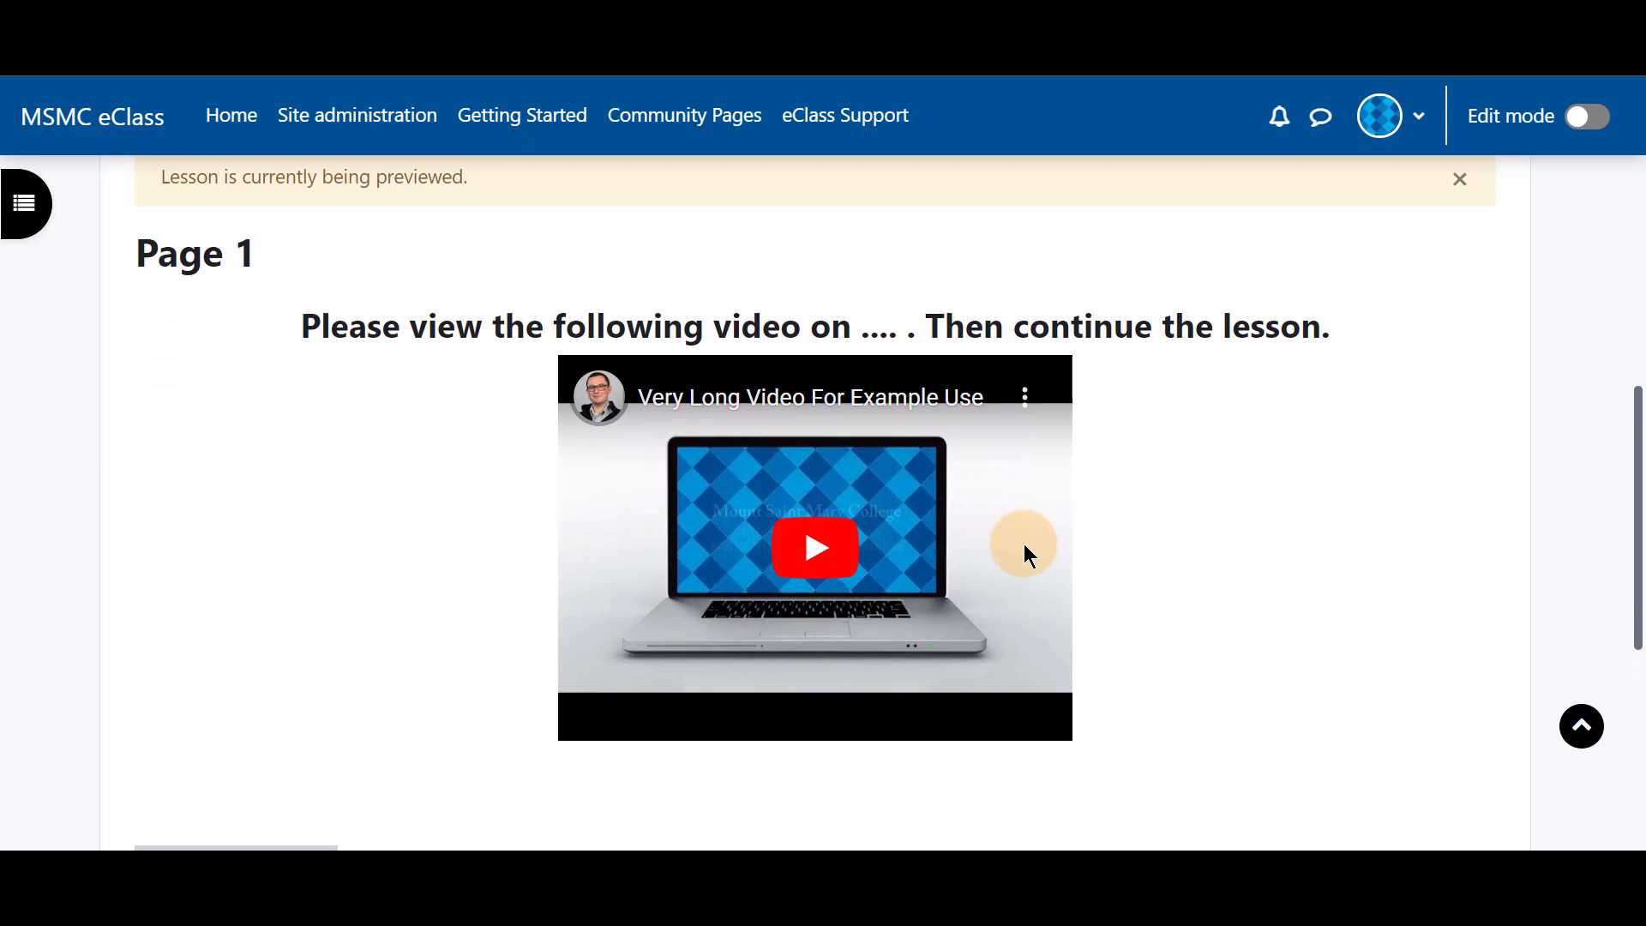
scroll(1025, 546, "up", 2)
scroll(1025, 545, "down", 3)
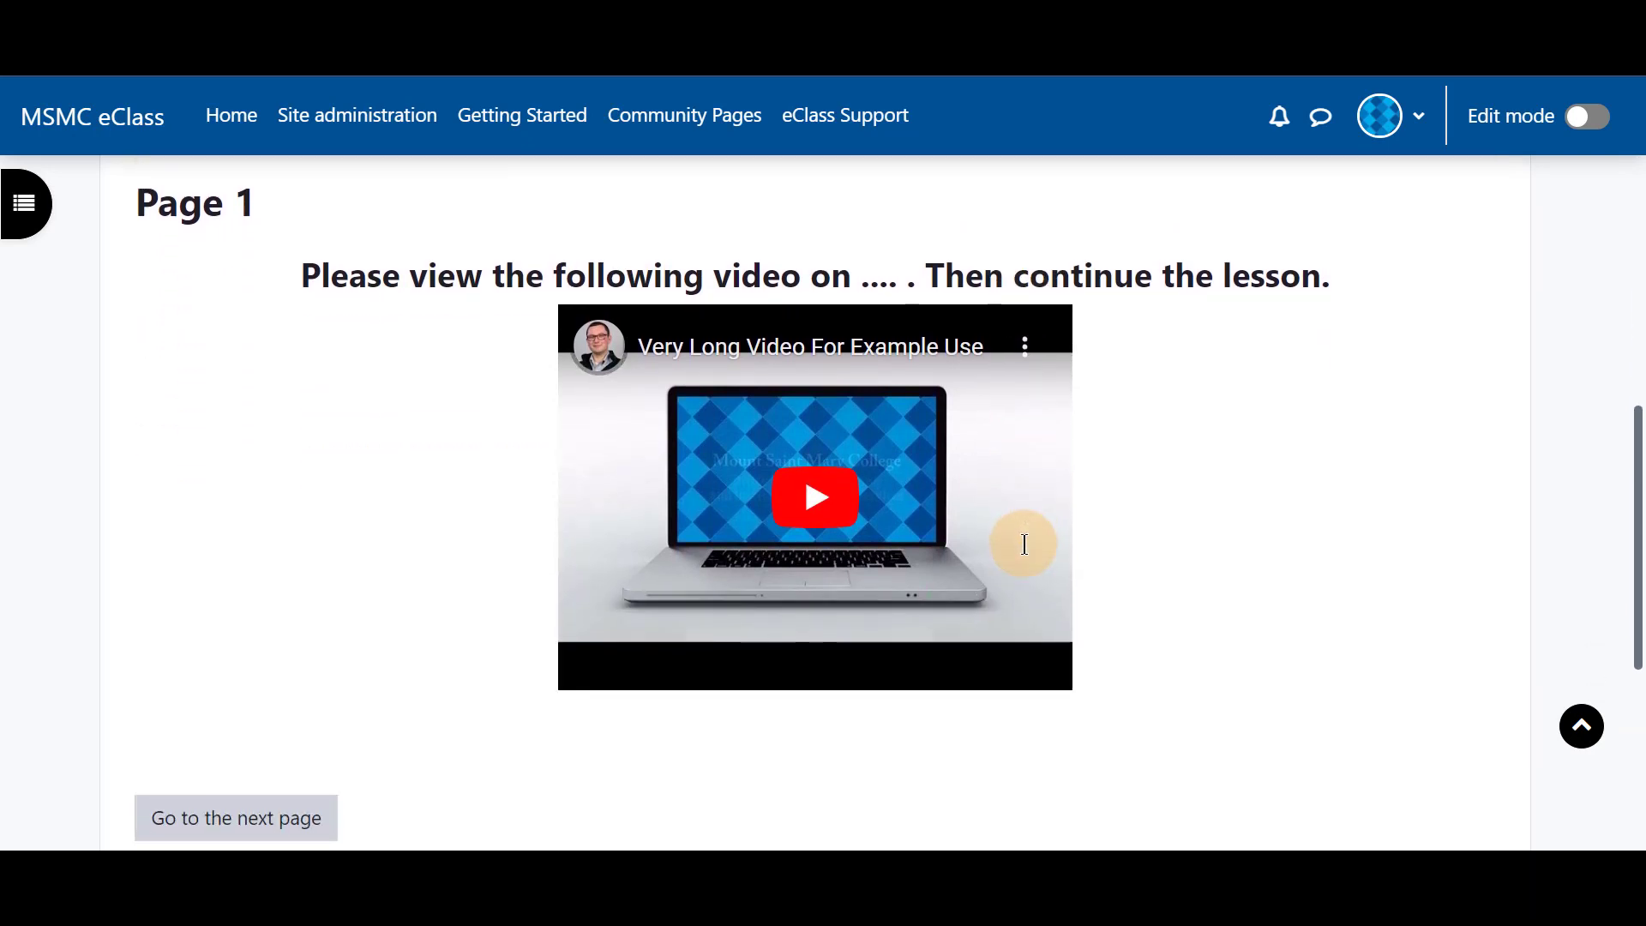
scroll(1024, 544, "down", 2)
left_click(257, 691)
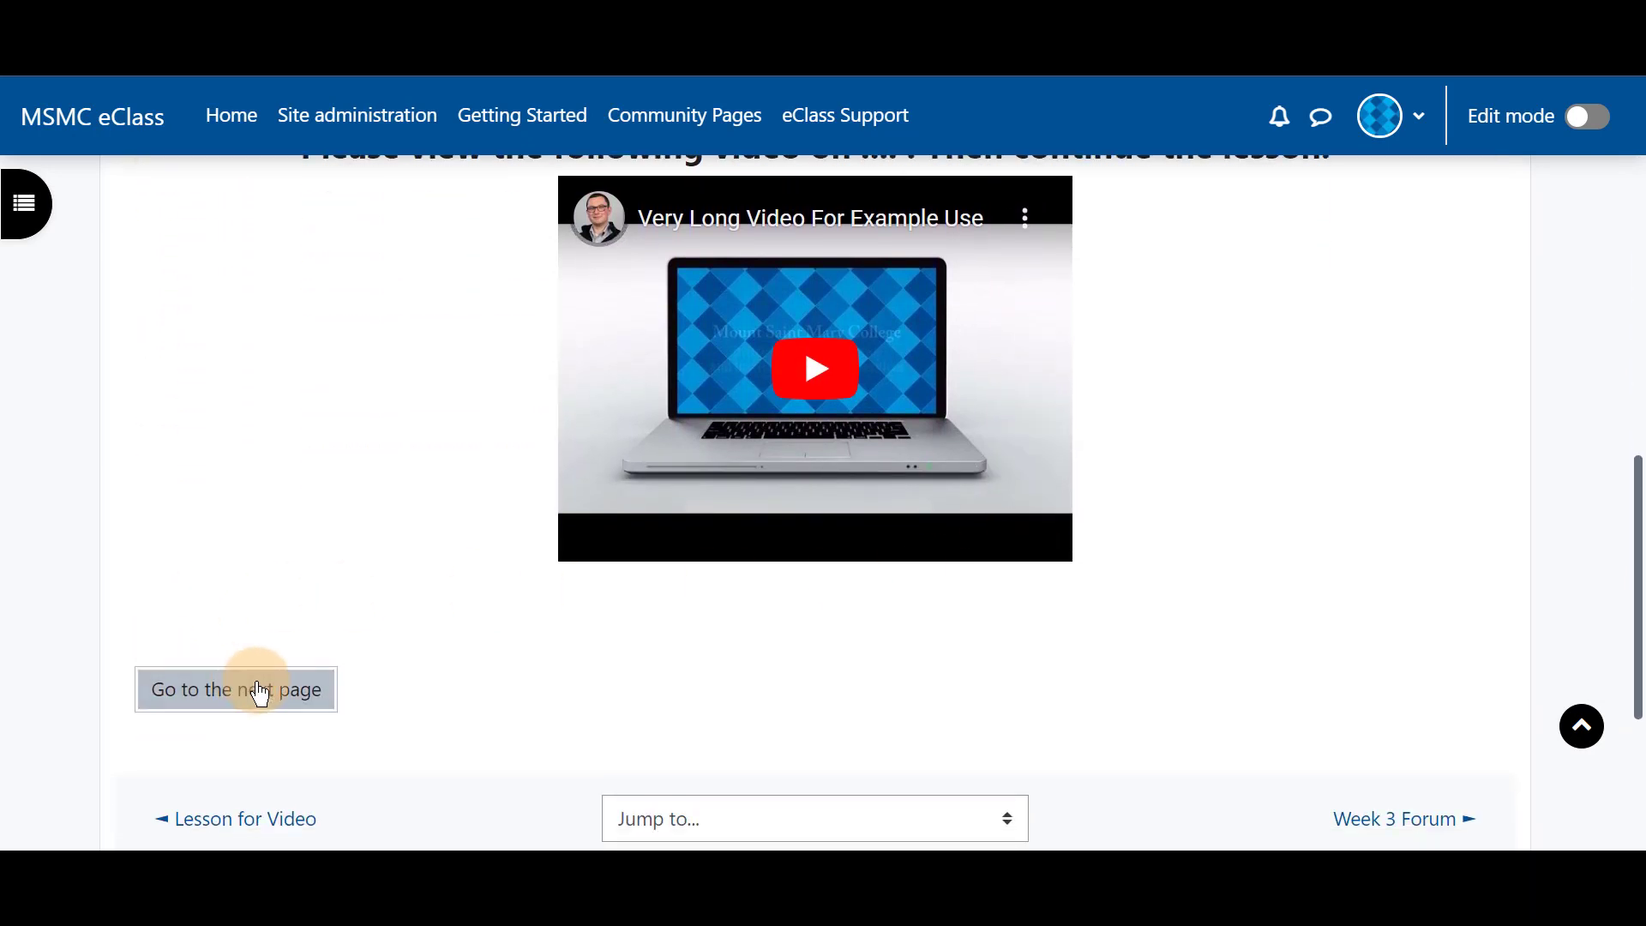
scroll(482, 644, "down", 5)
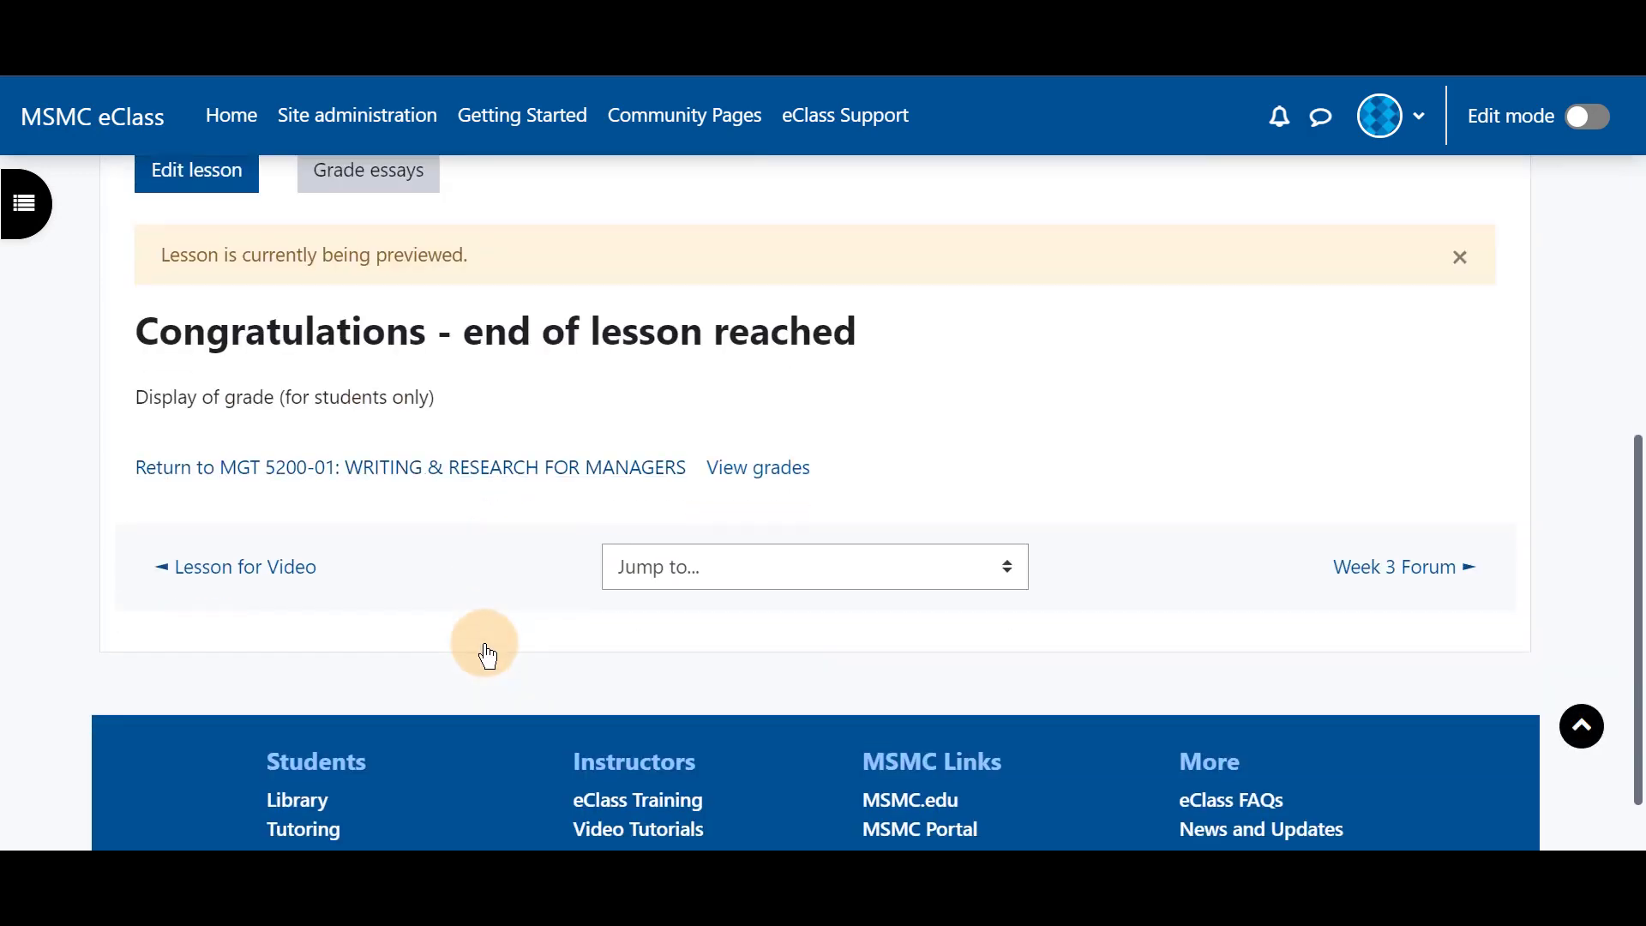
scroll(478, 654, "up", 5)
Add another content page to the lesson and title it 'Page 2'.
left_click(240, 558)
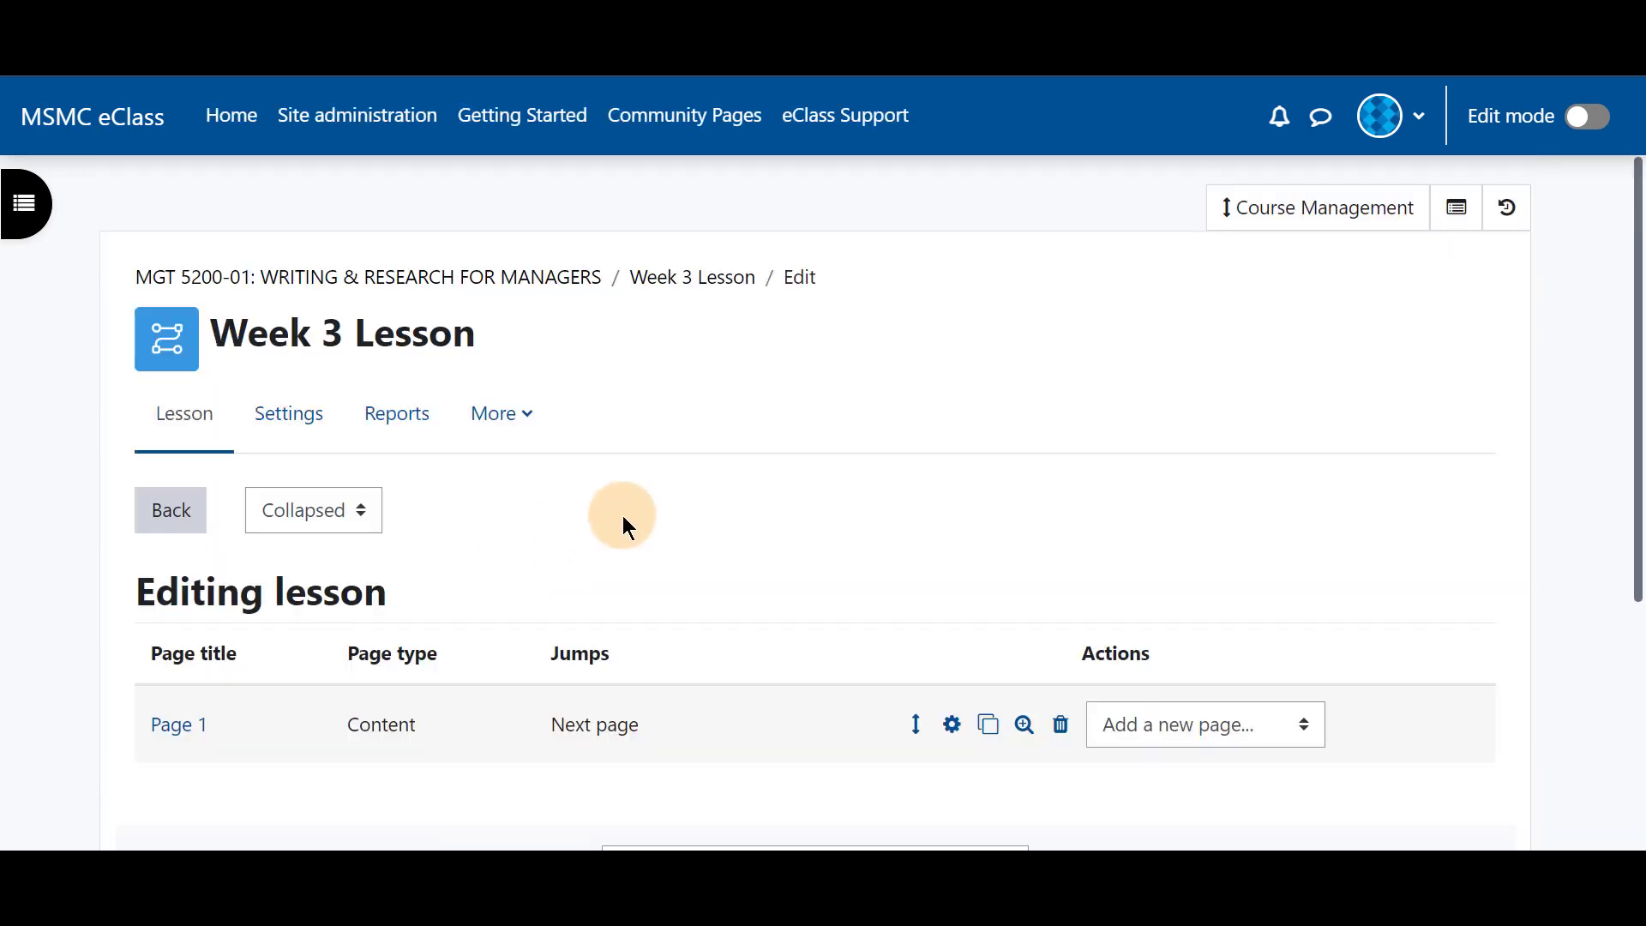
scroll(623, 520, "down", 1)
left_click(1278, 600)
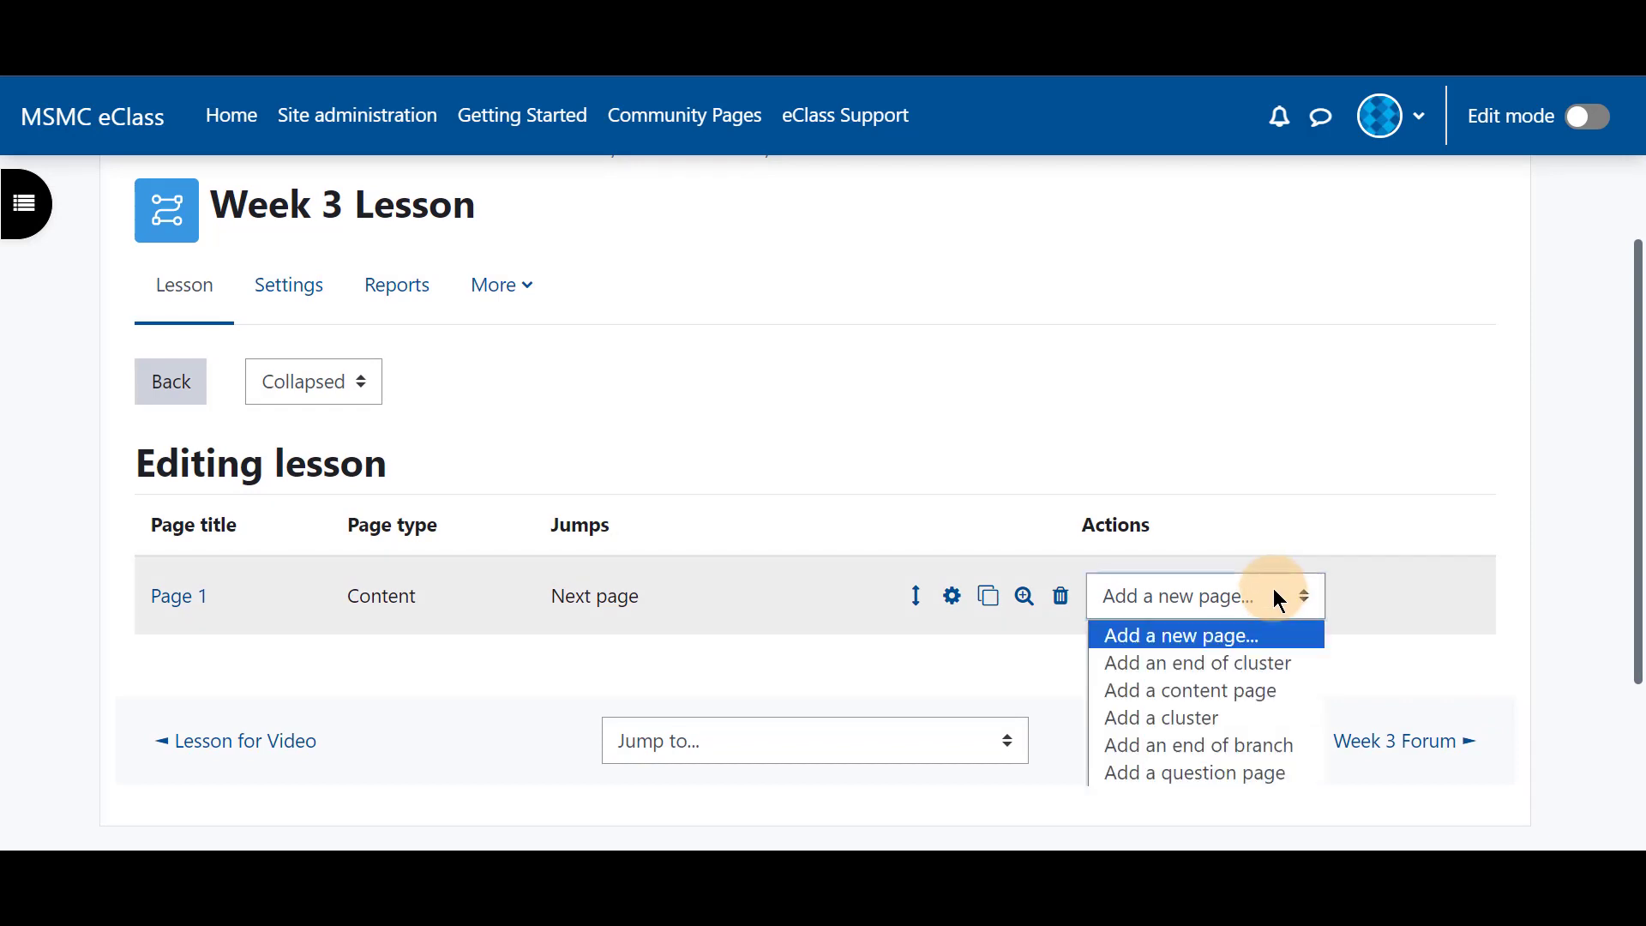
left_click(1237, 691)
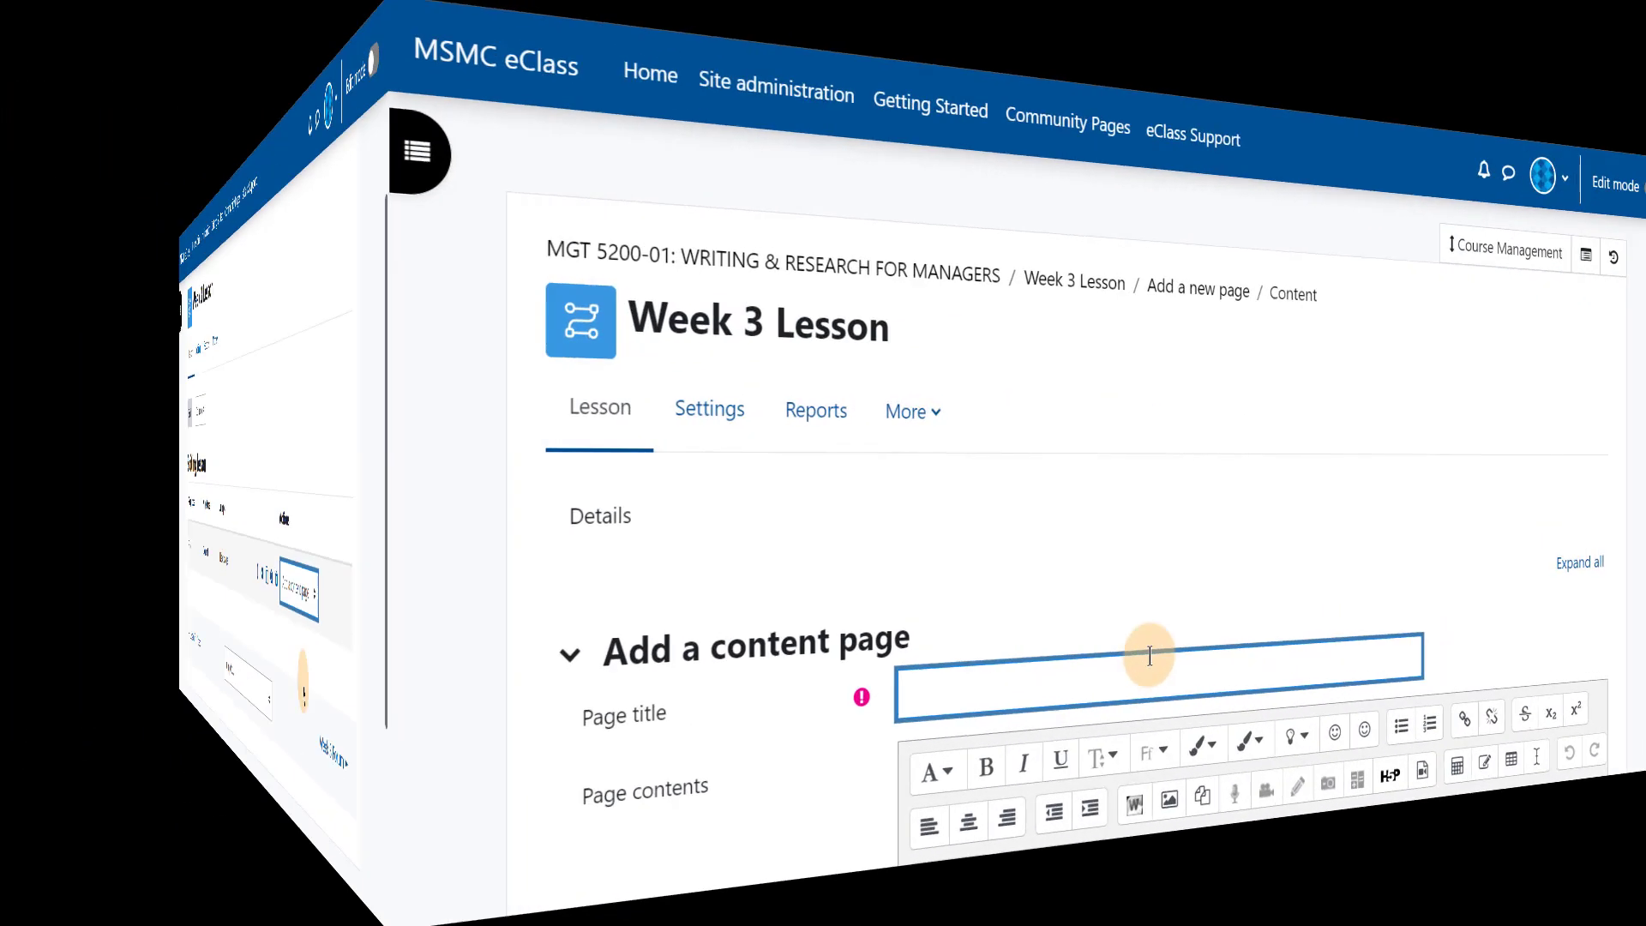
left_click(787, 664)
type("P")
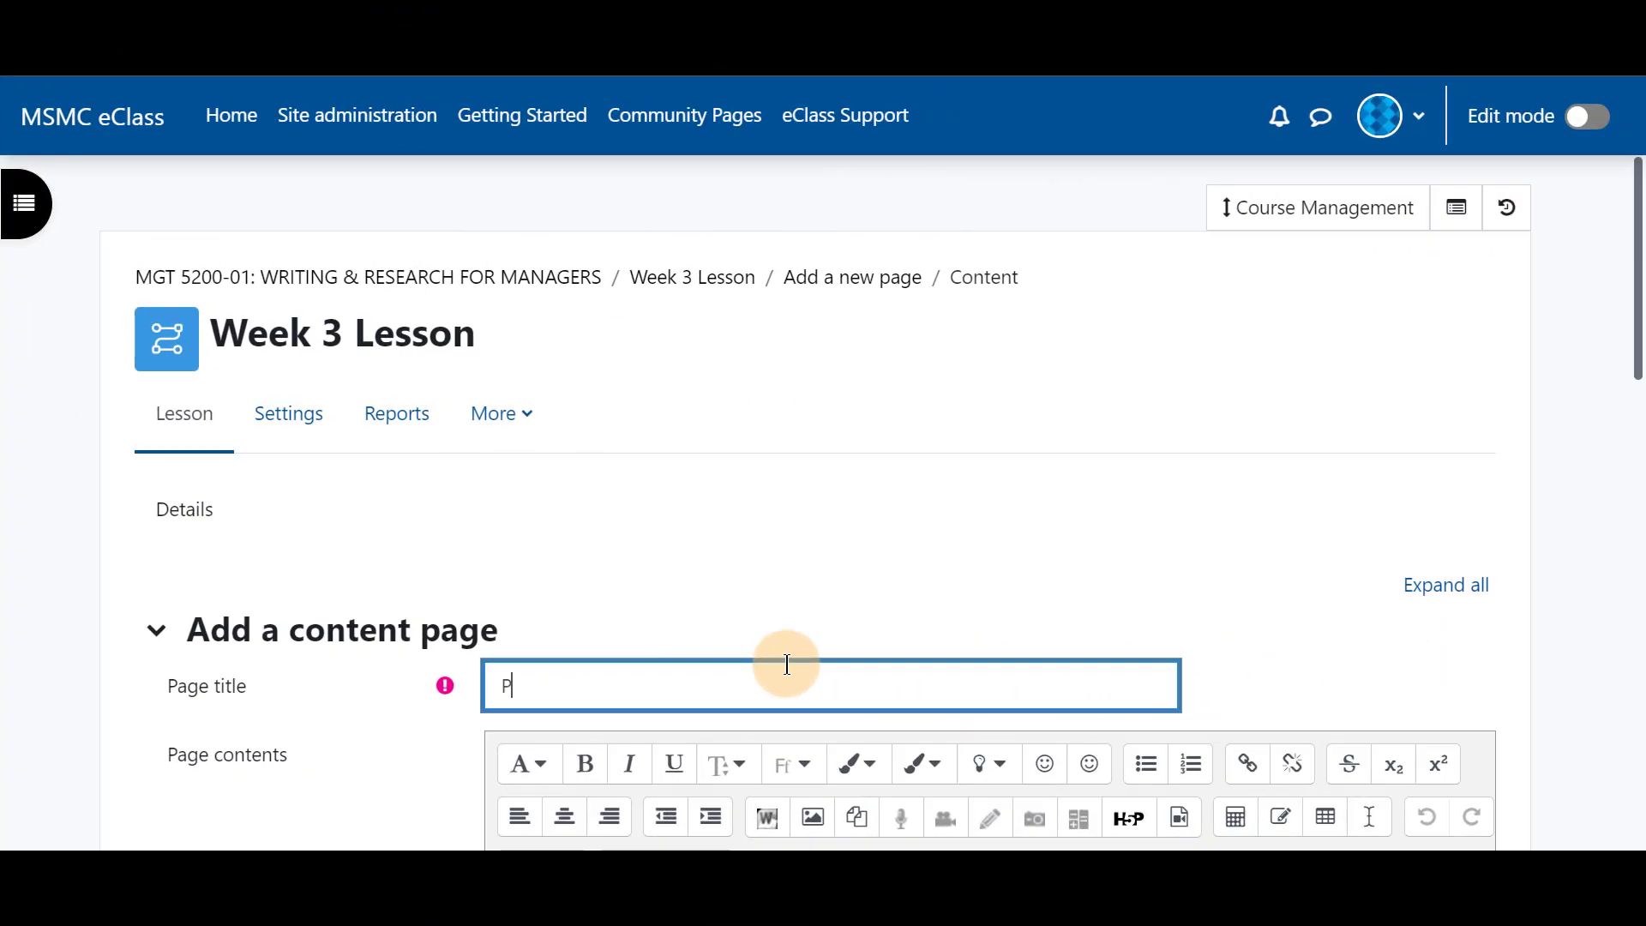
type("age 2")
scroll(787, 664, "down", 5)
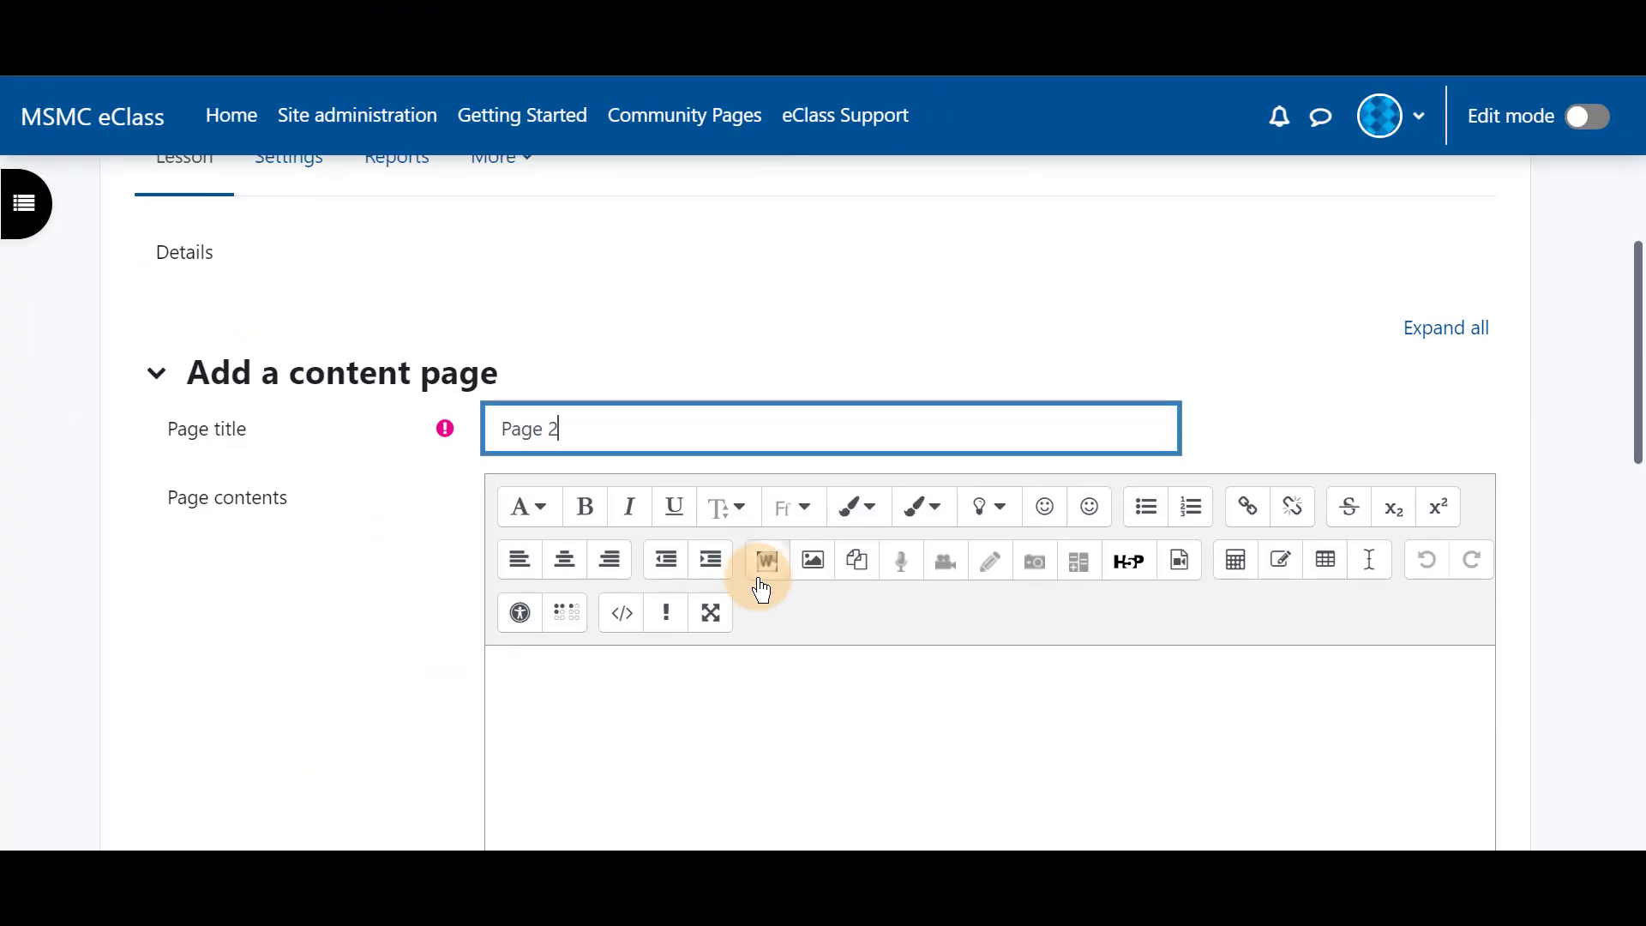
left_click(759, 577)
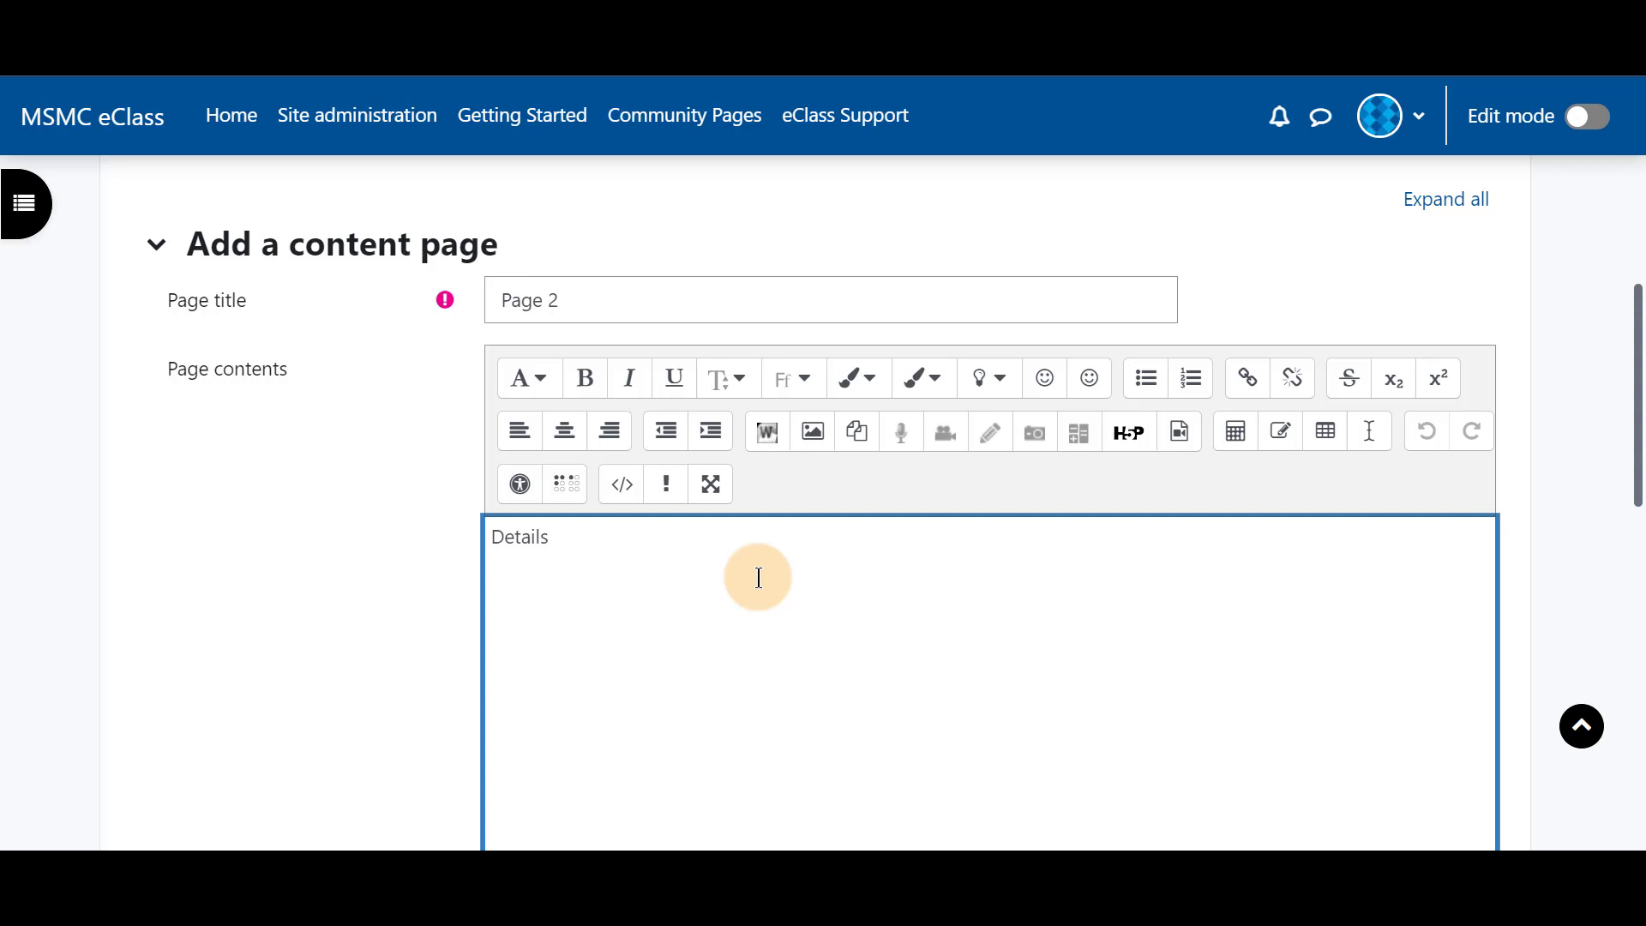
Set Content 1 to 'End Lesson' jumping to End of lesson, and save Page 2.
left_click(589, 559)
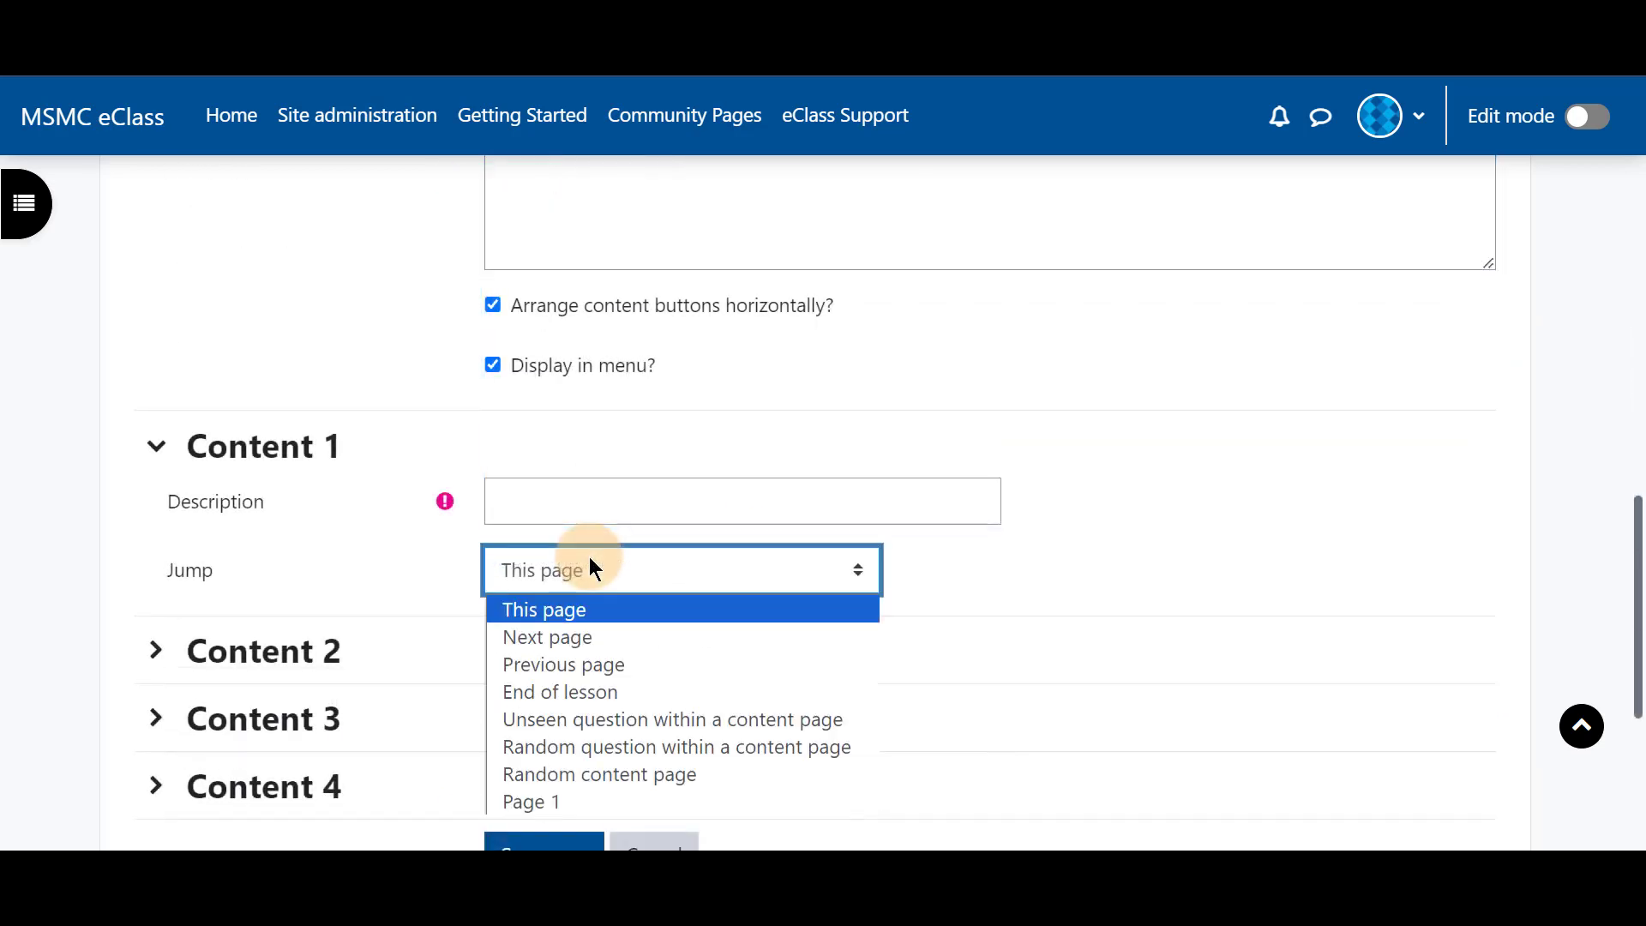
left_click(599, 691)
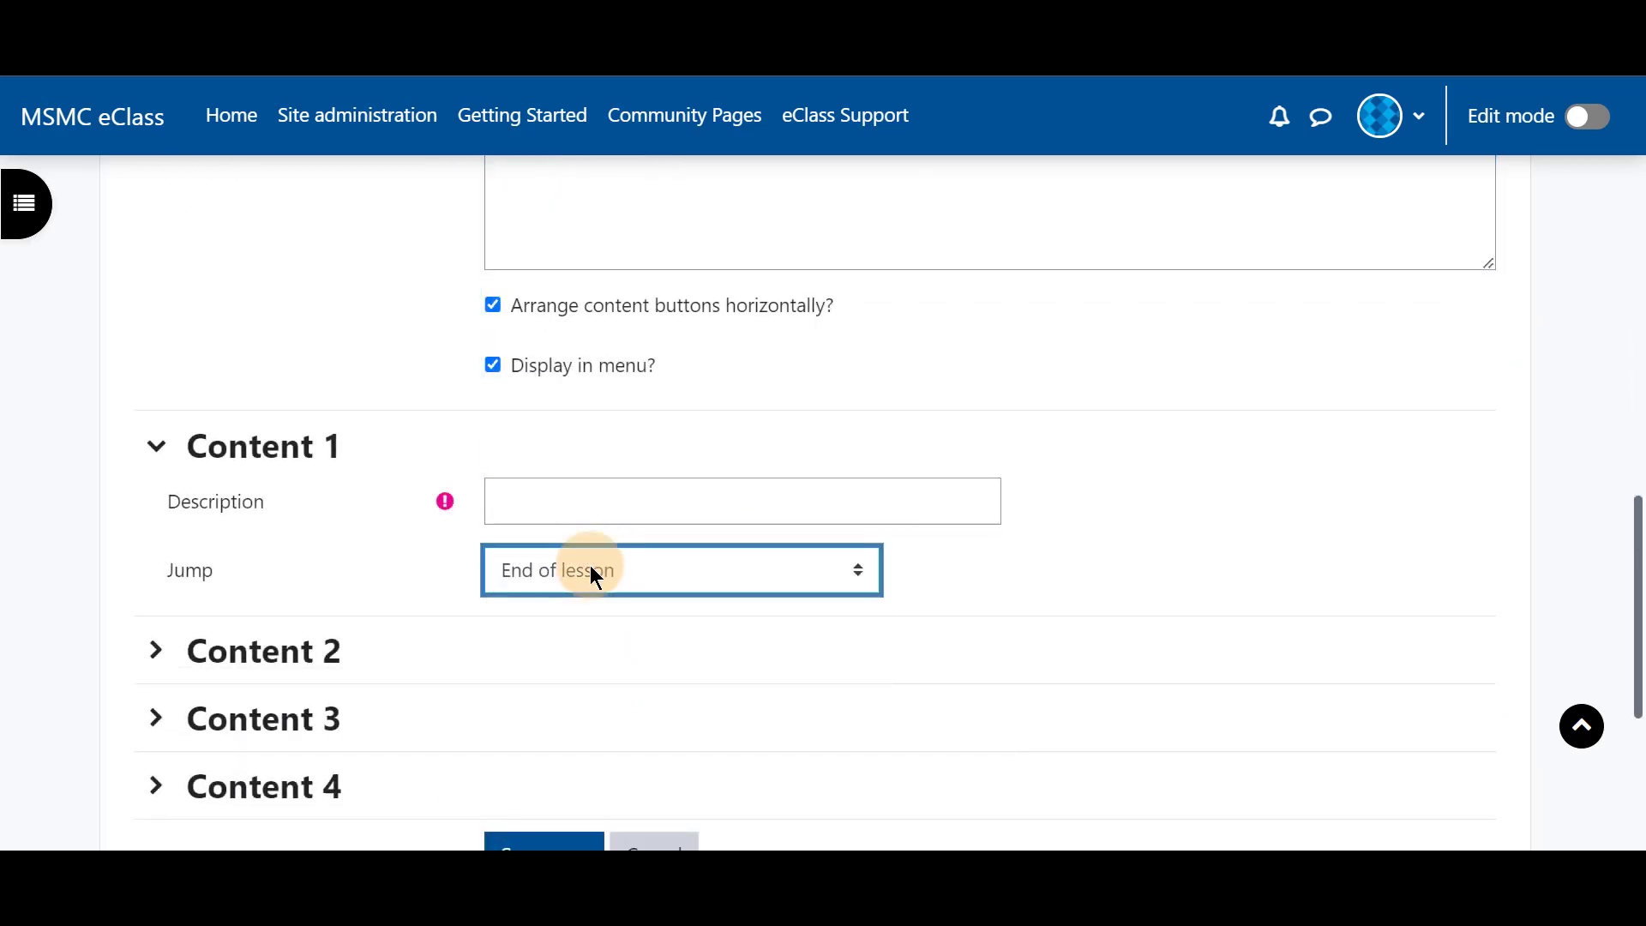
left_click(600, 515)
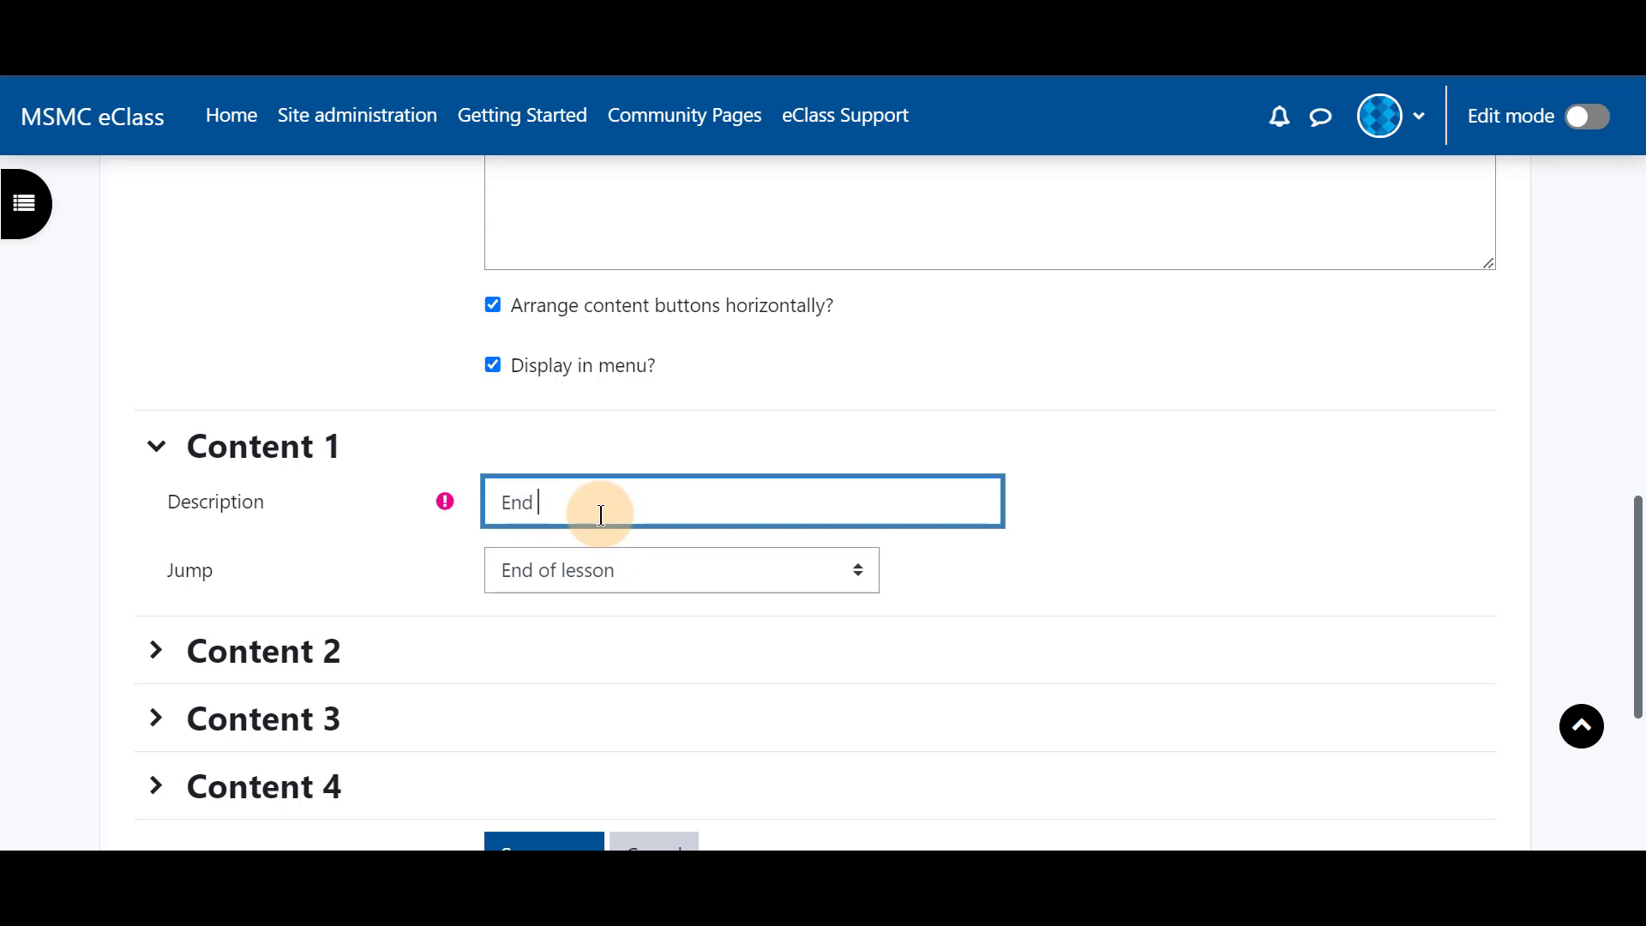
type("End Lesson")
scroll(579, 553, "down", 3)
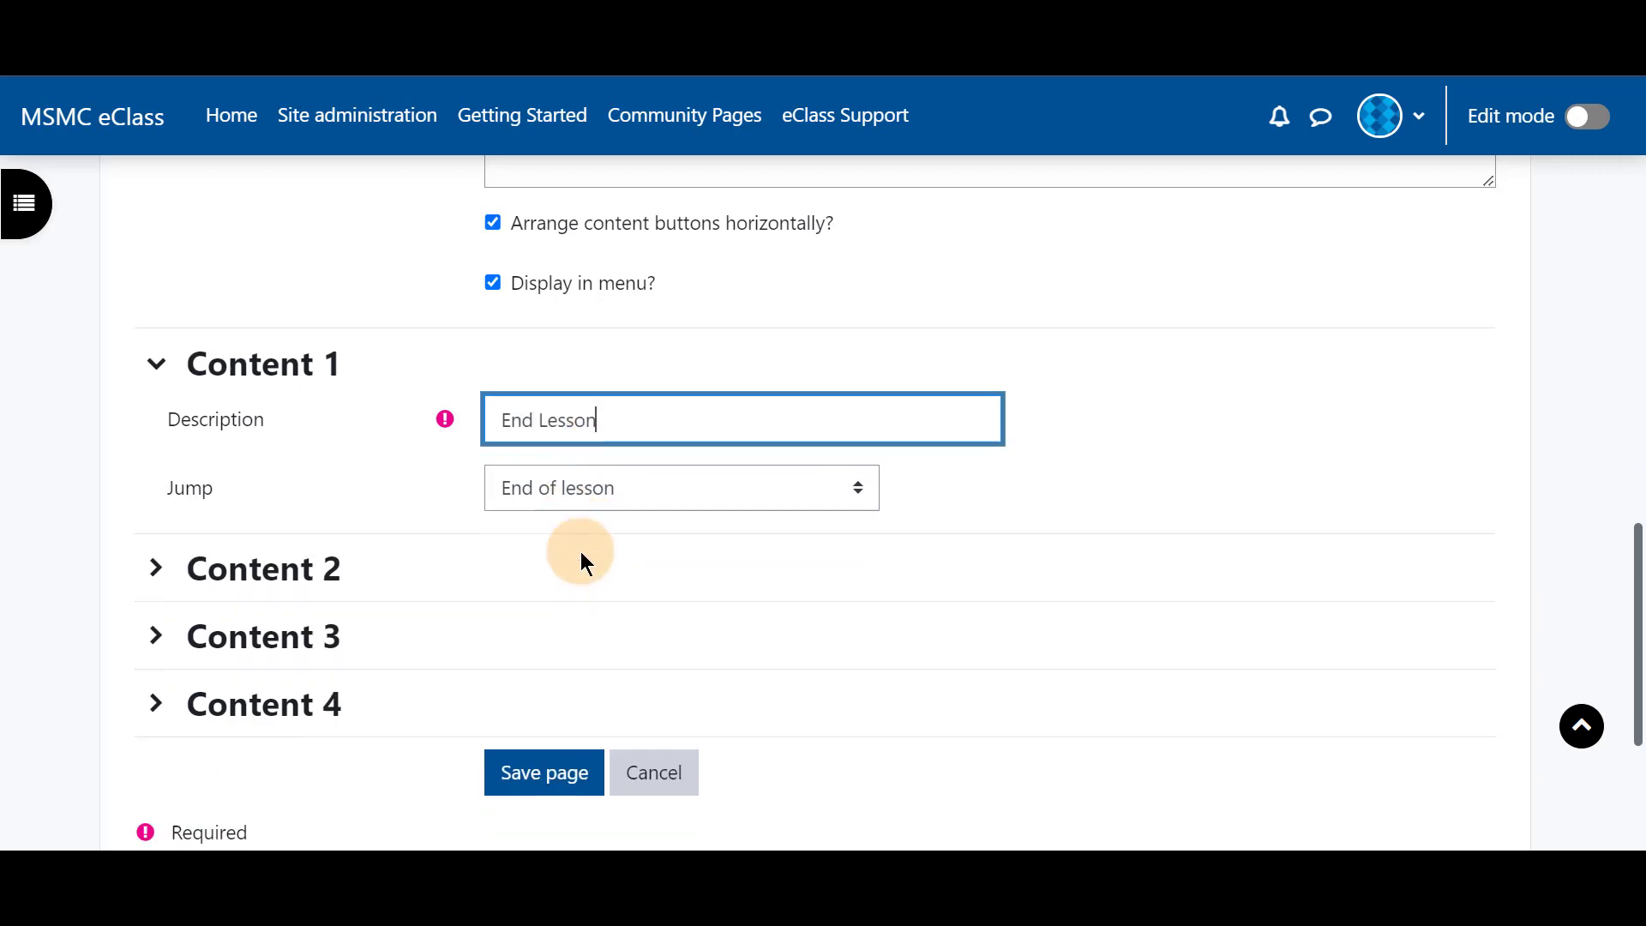
left_click(549, 596)
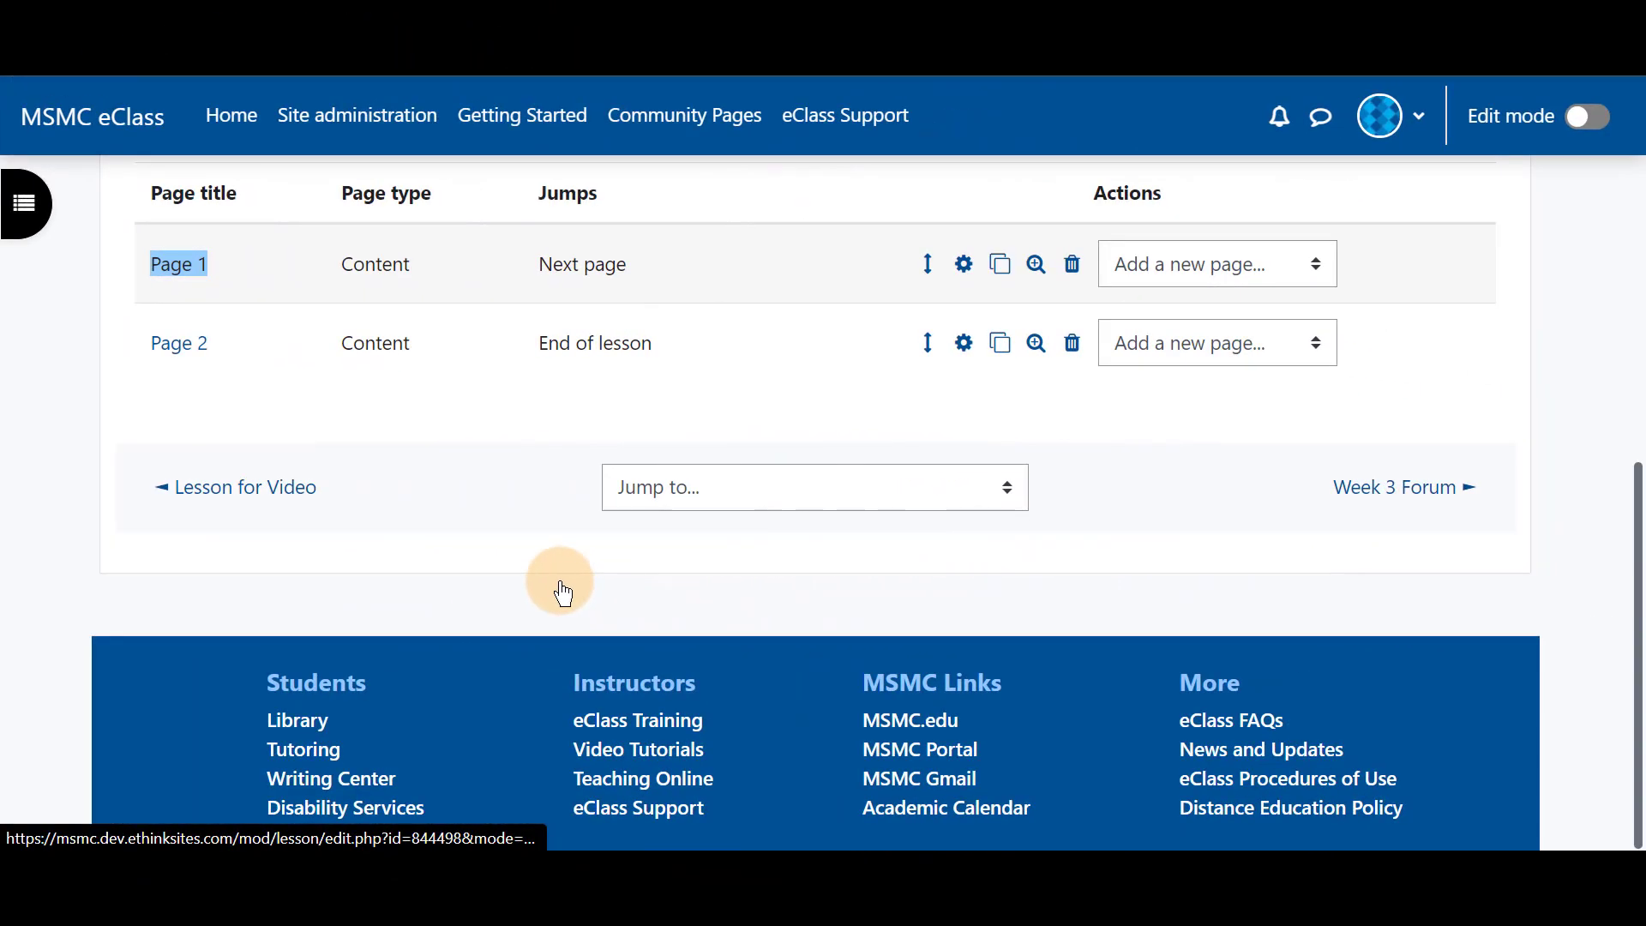
Open Week 3 Lesson's settings and expand the Activity completion section.
scroll(480, 499, "up", 3)
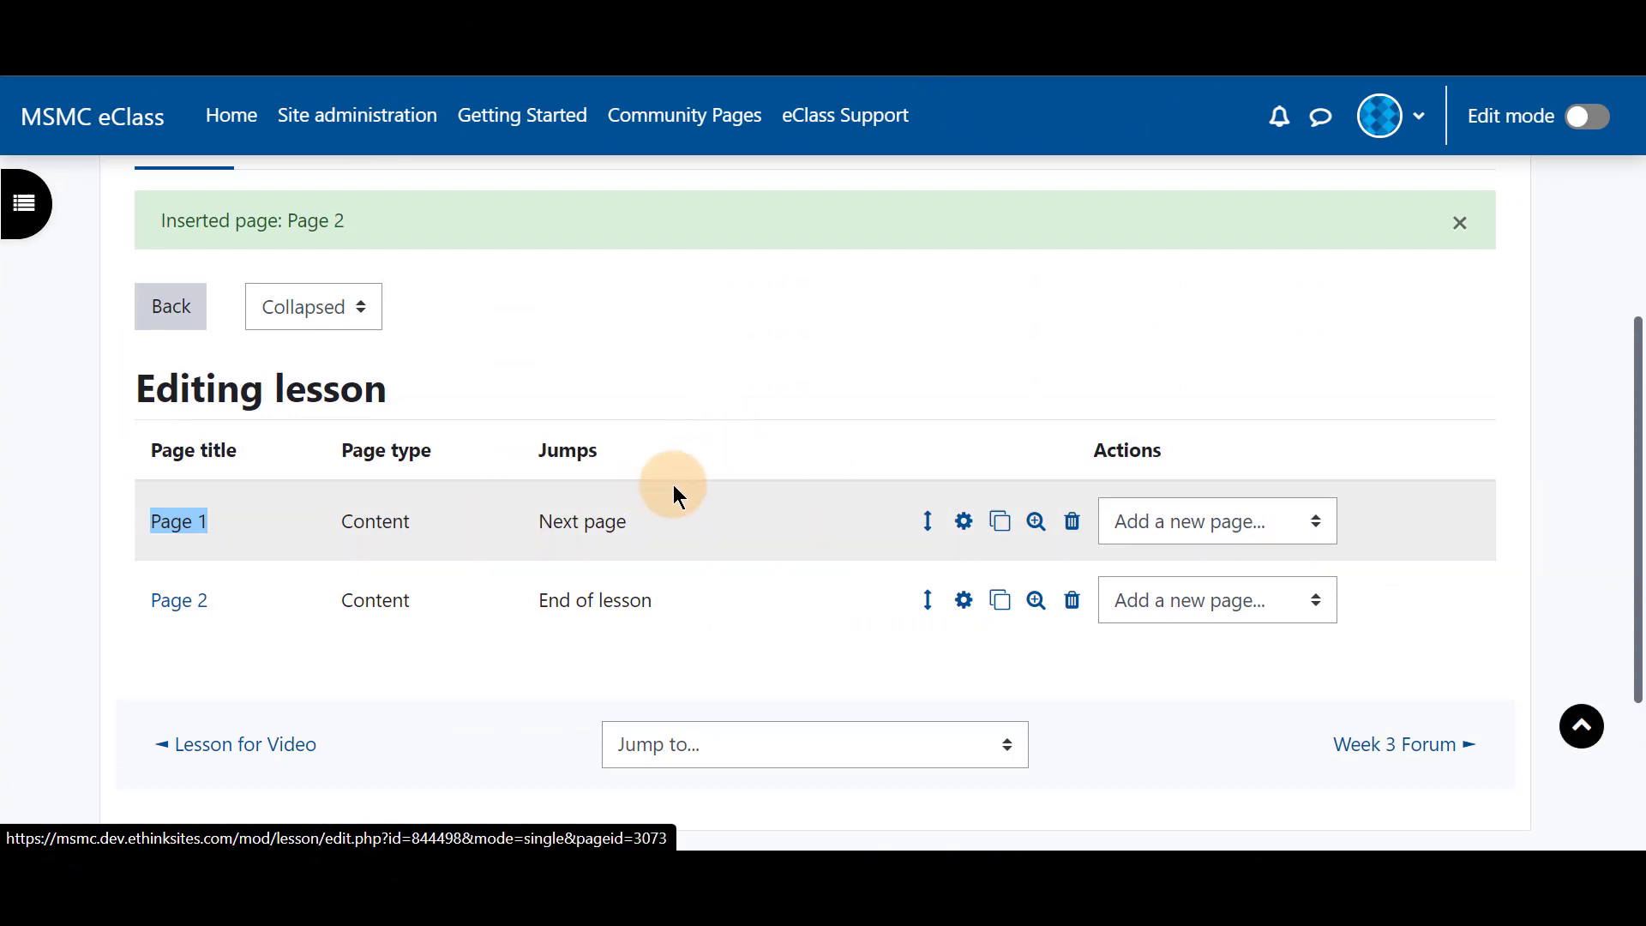
scroll(676, 485, "up", 3)
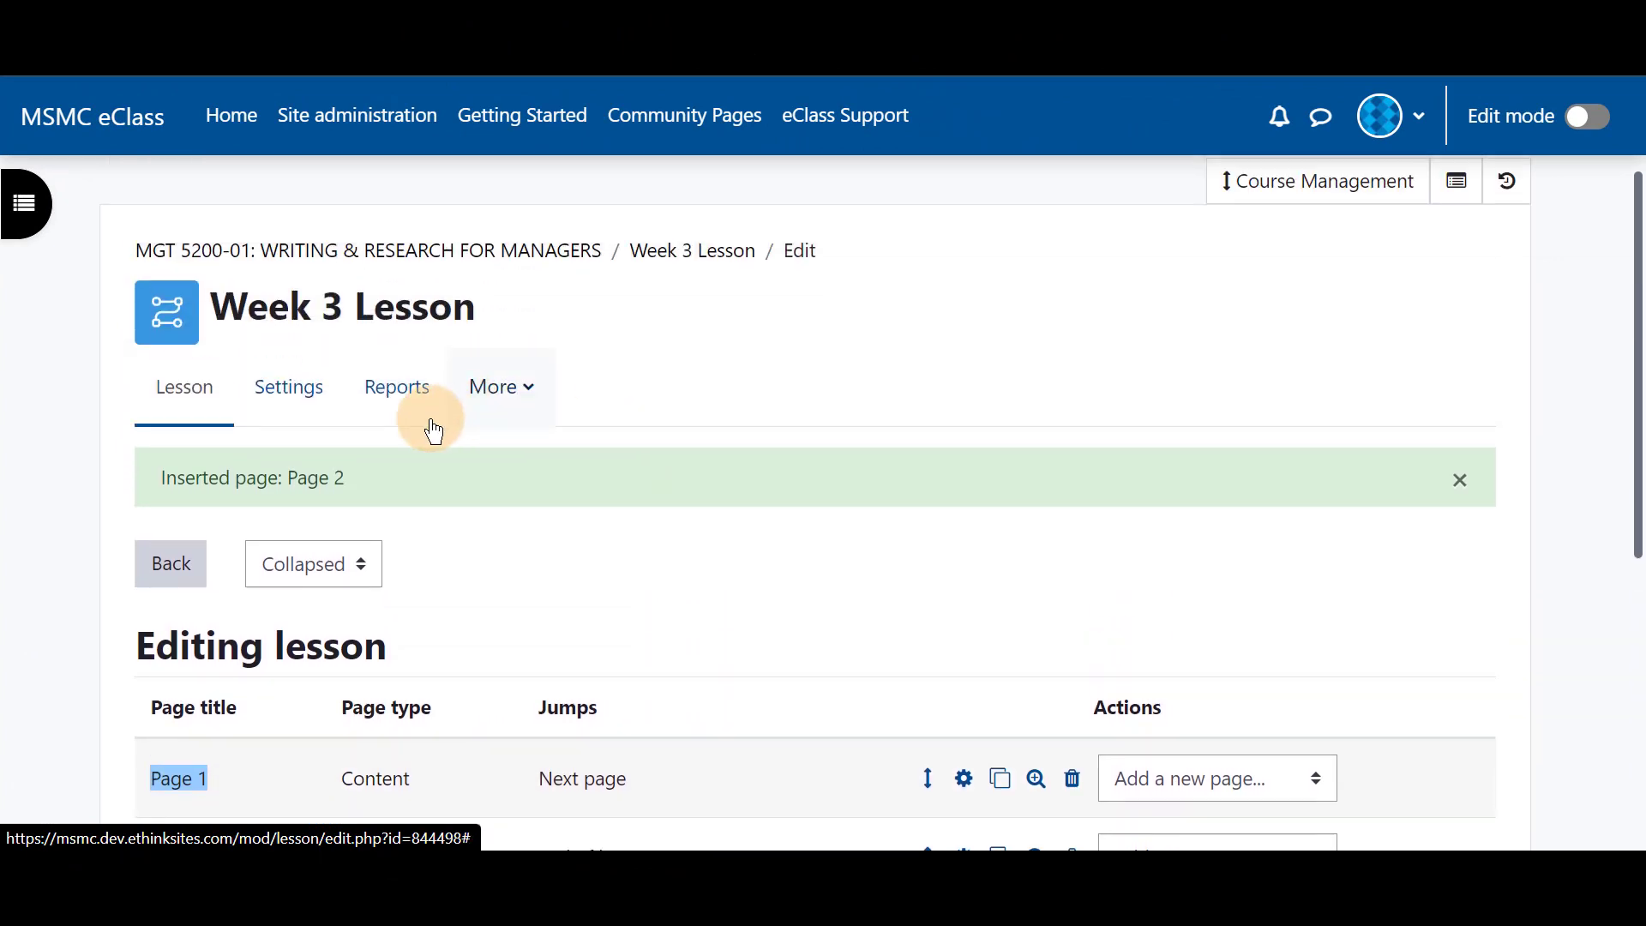
left_click(294, 396)
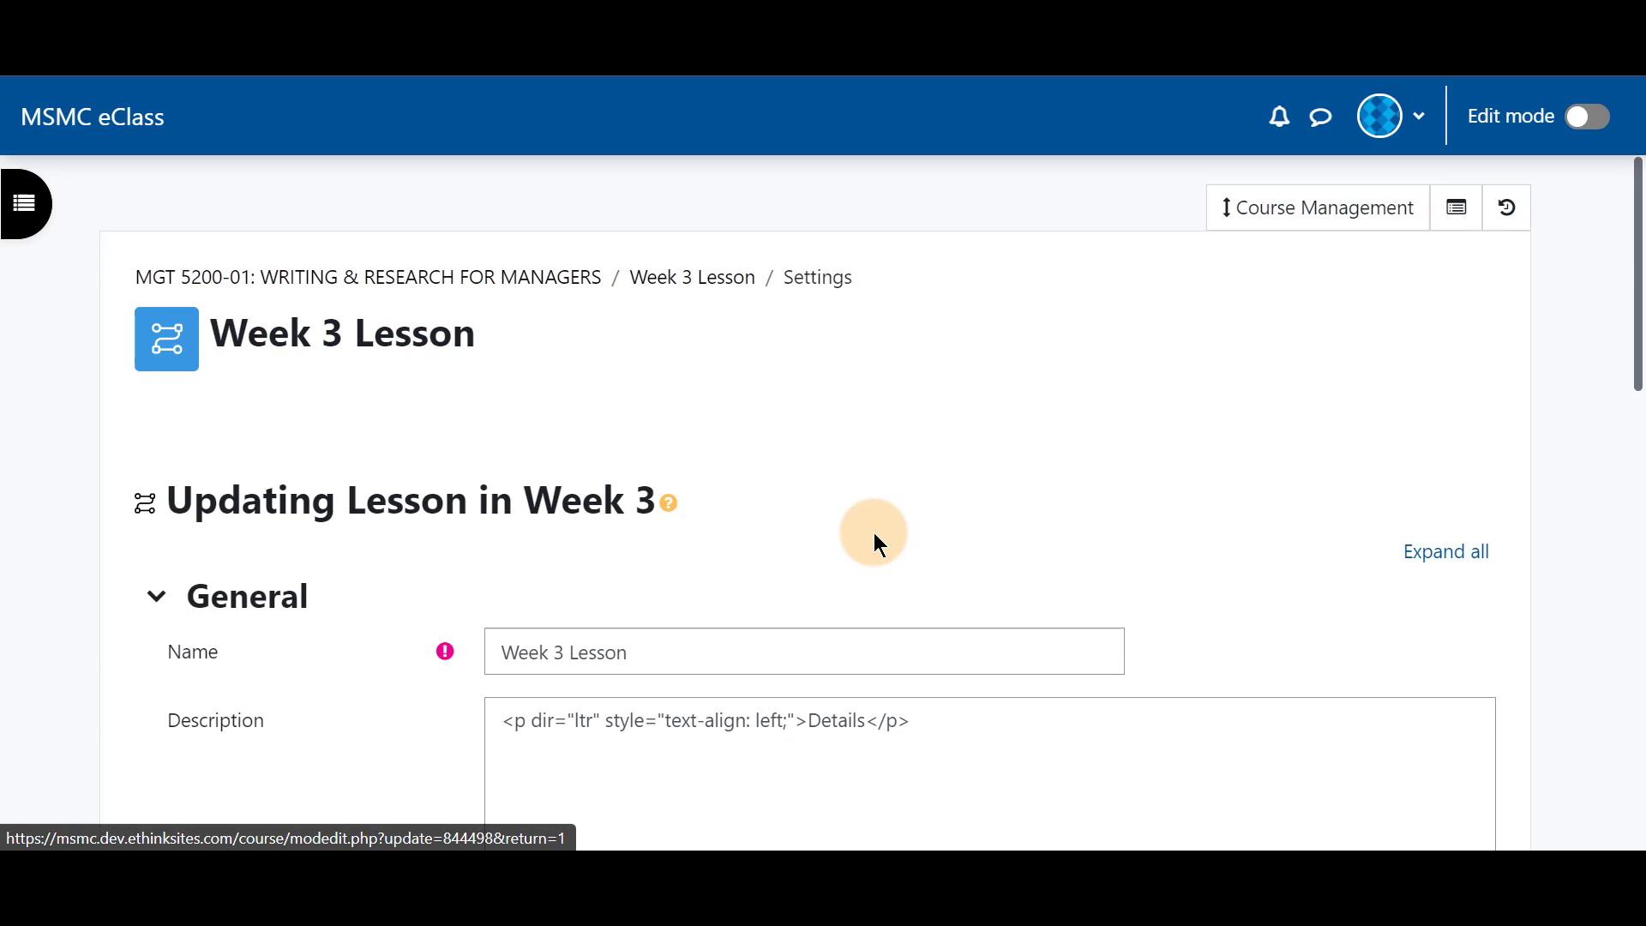
scroll(605, 548, "down", 5)
scroll(602, 540, "down", 7)
left_click(360, 503)
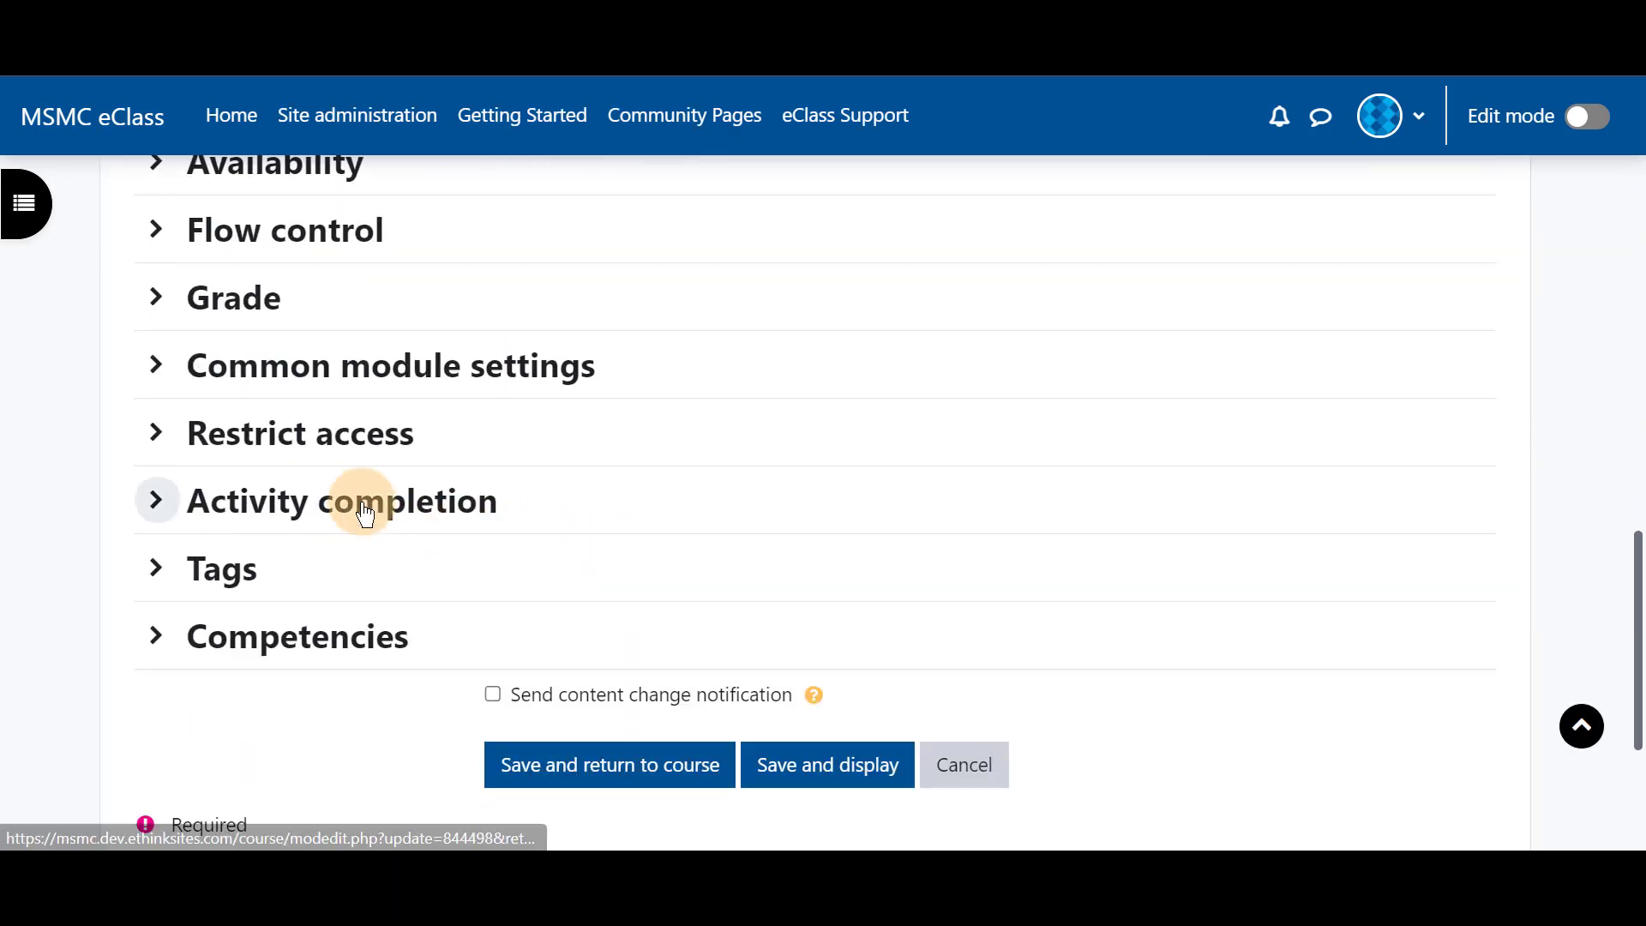
Change the Require time spent value from 10 to 22 minutes.
scroll(627, 616, "down", 2)
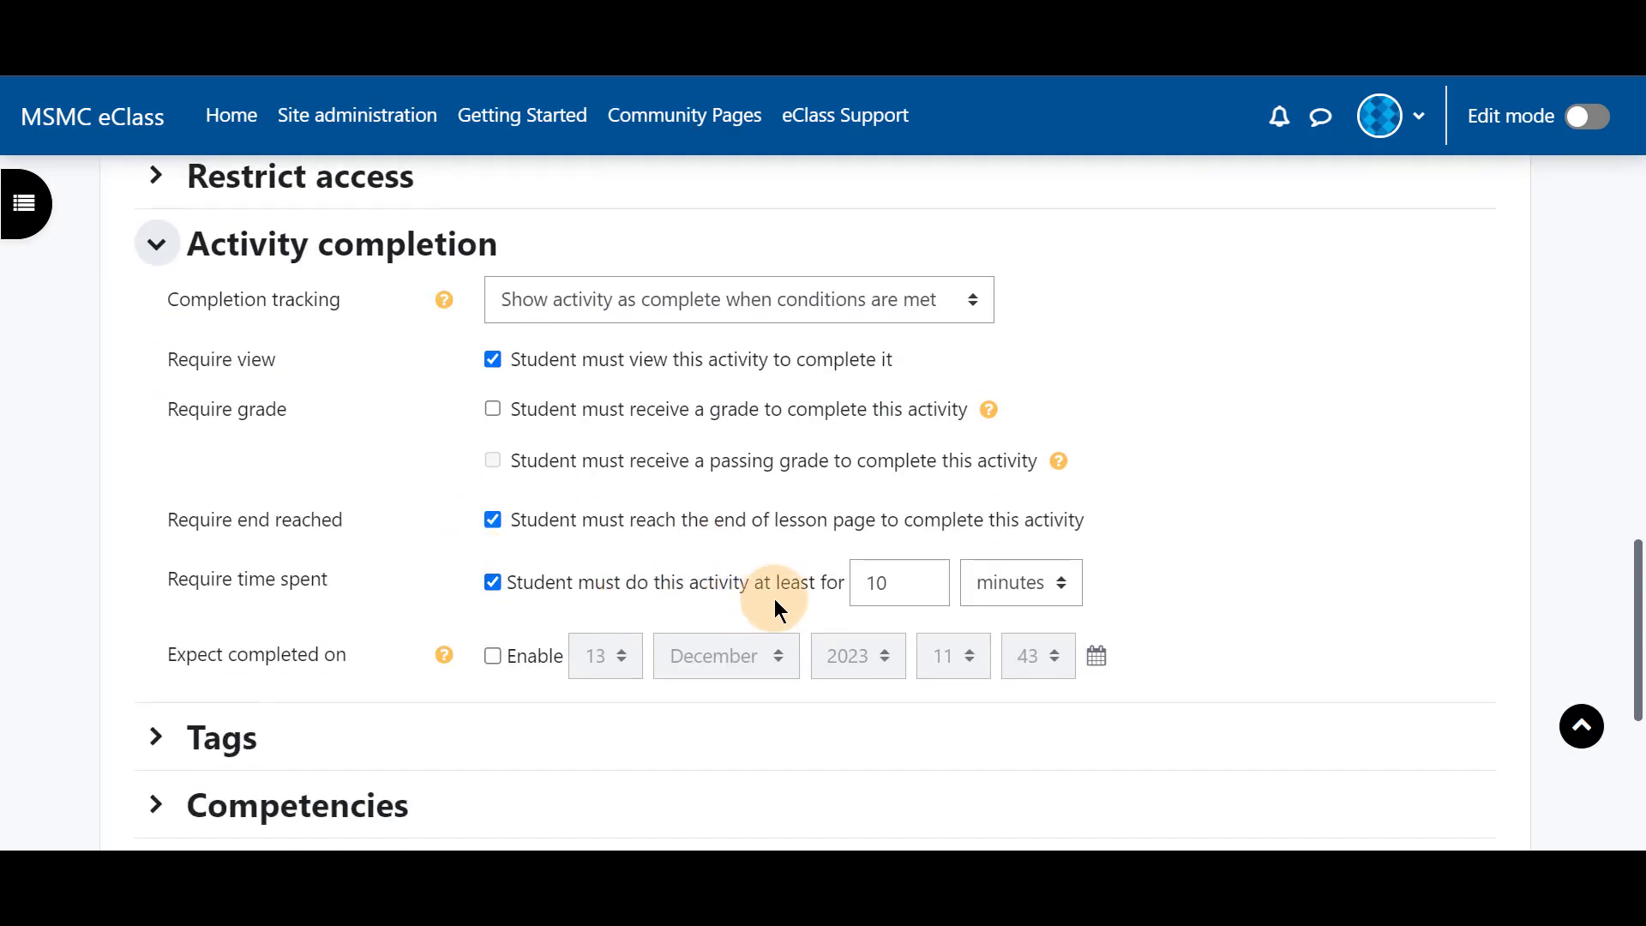
double_click(898, 590)
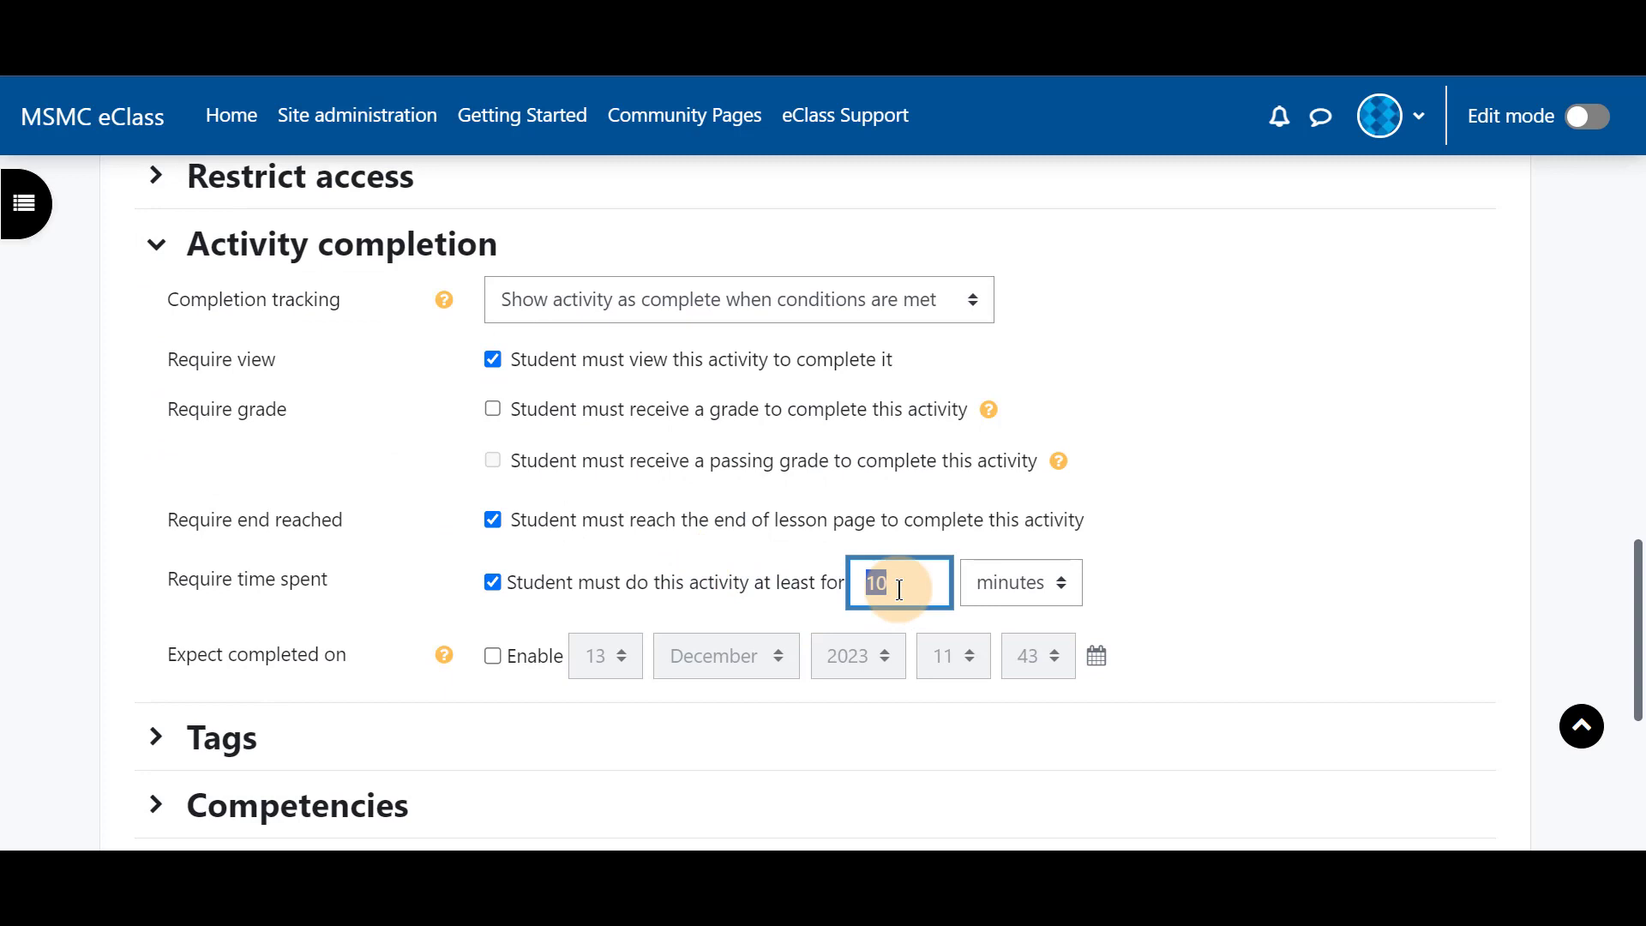
type("25")
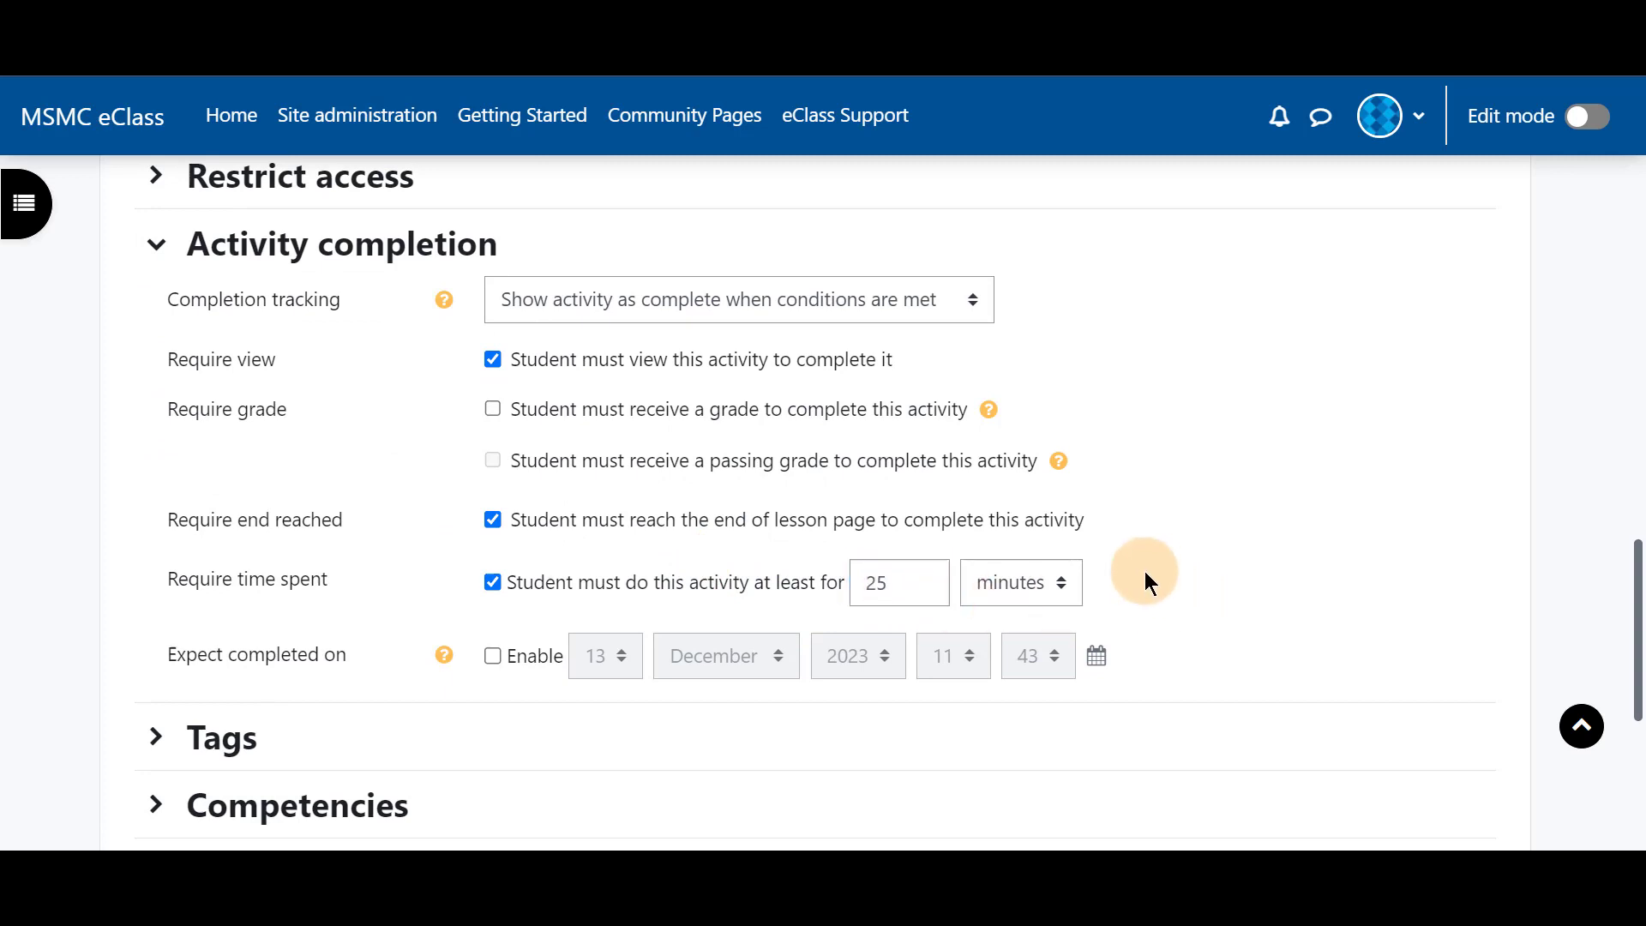
double_click(891, 577)
type("22")
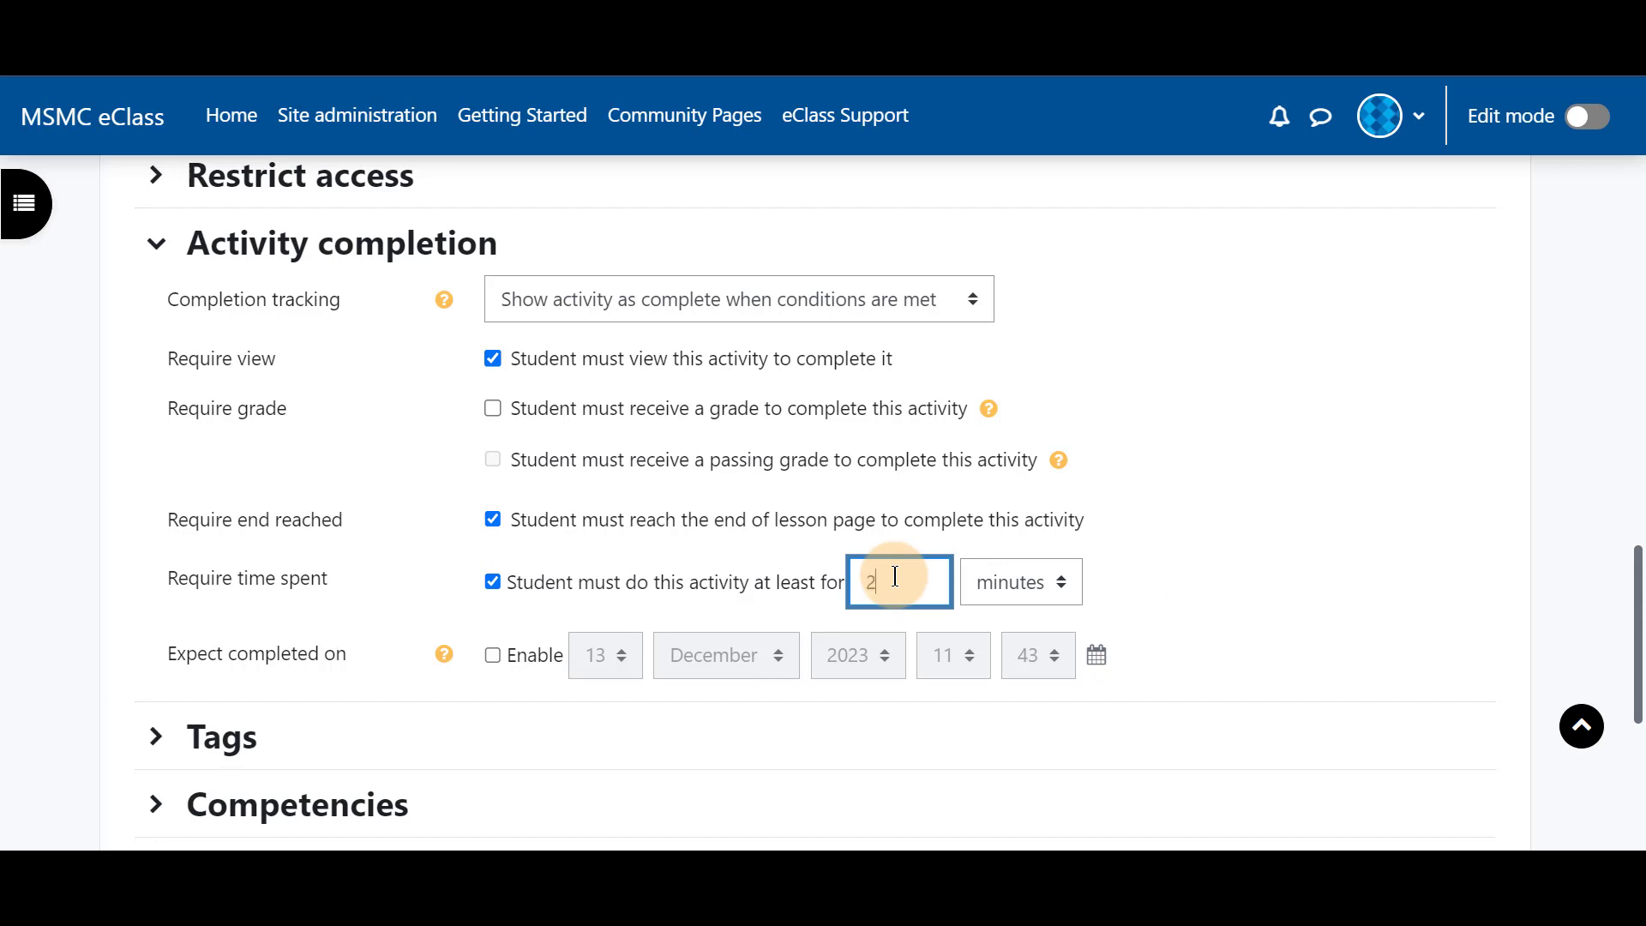
left_click(1136, 581)
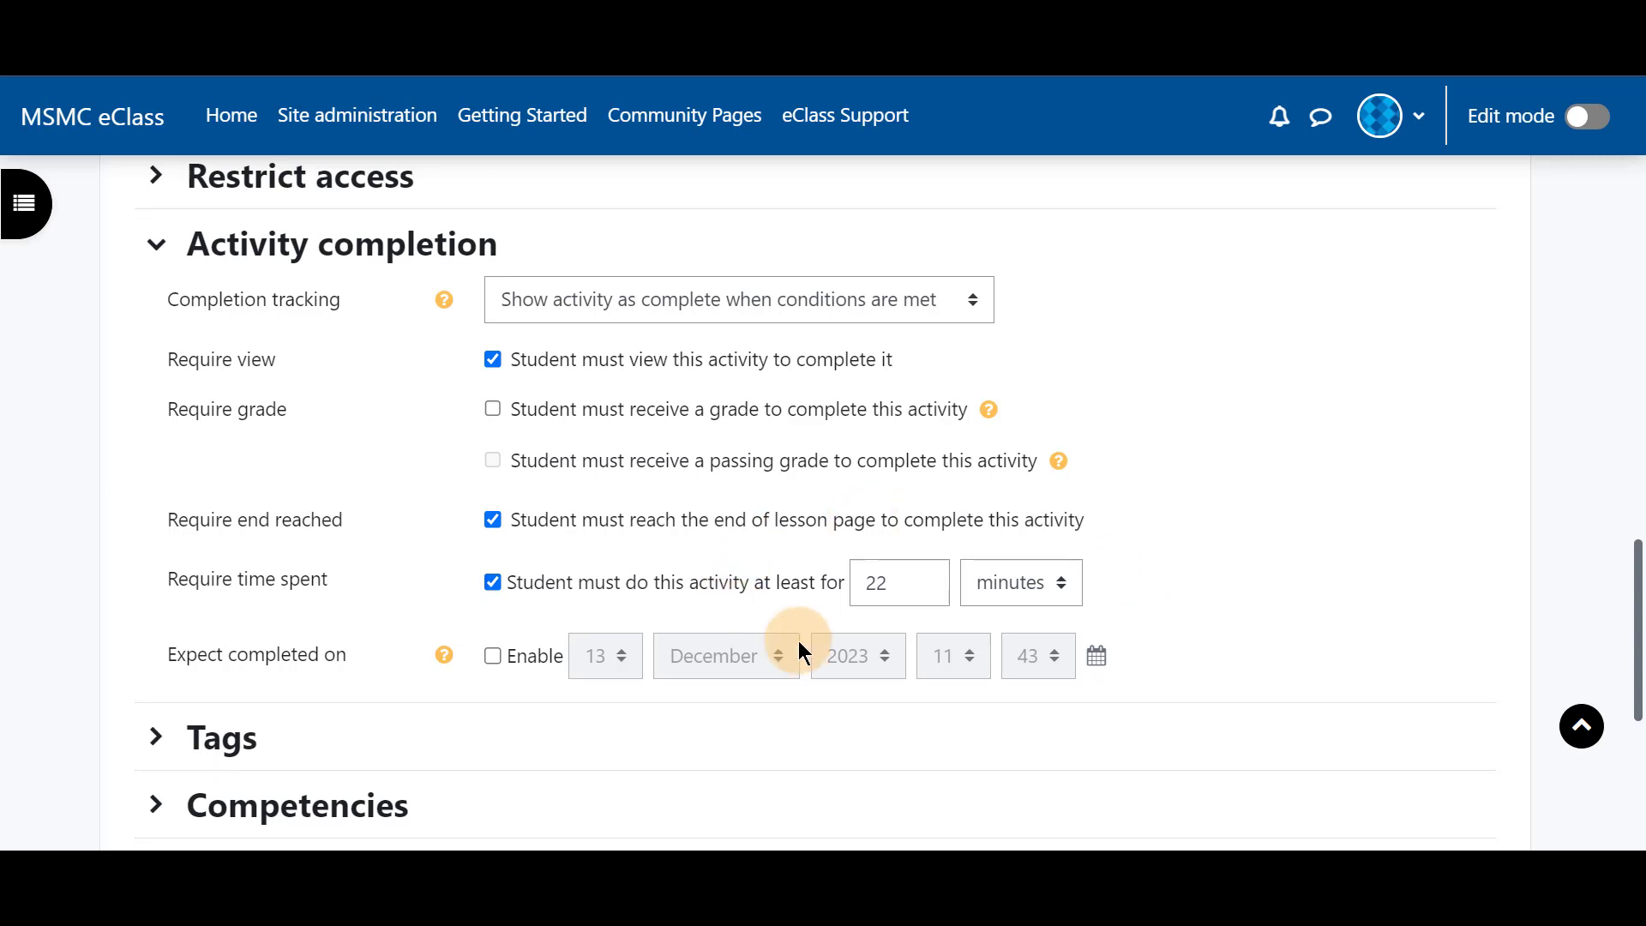
scroll(703, 558, "down", 5)
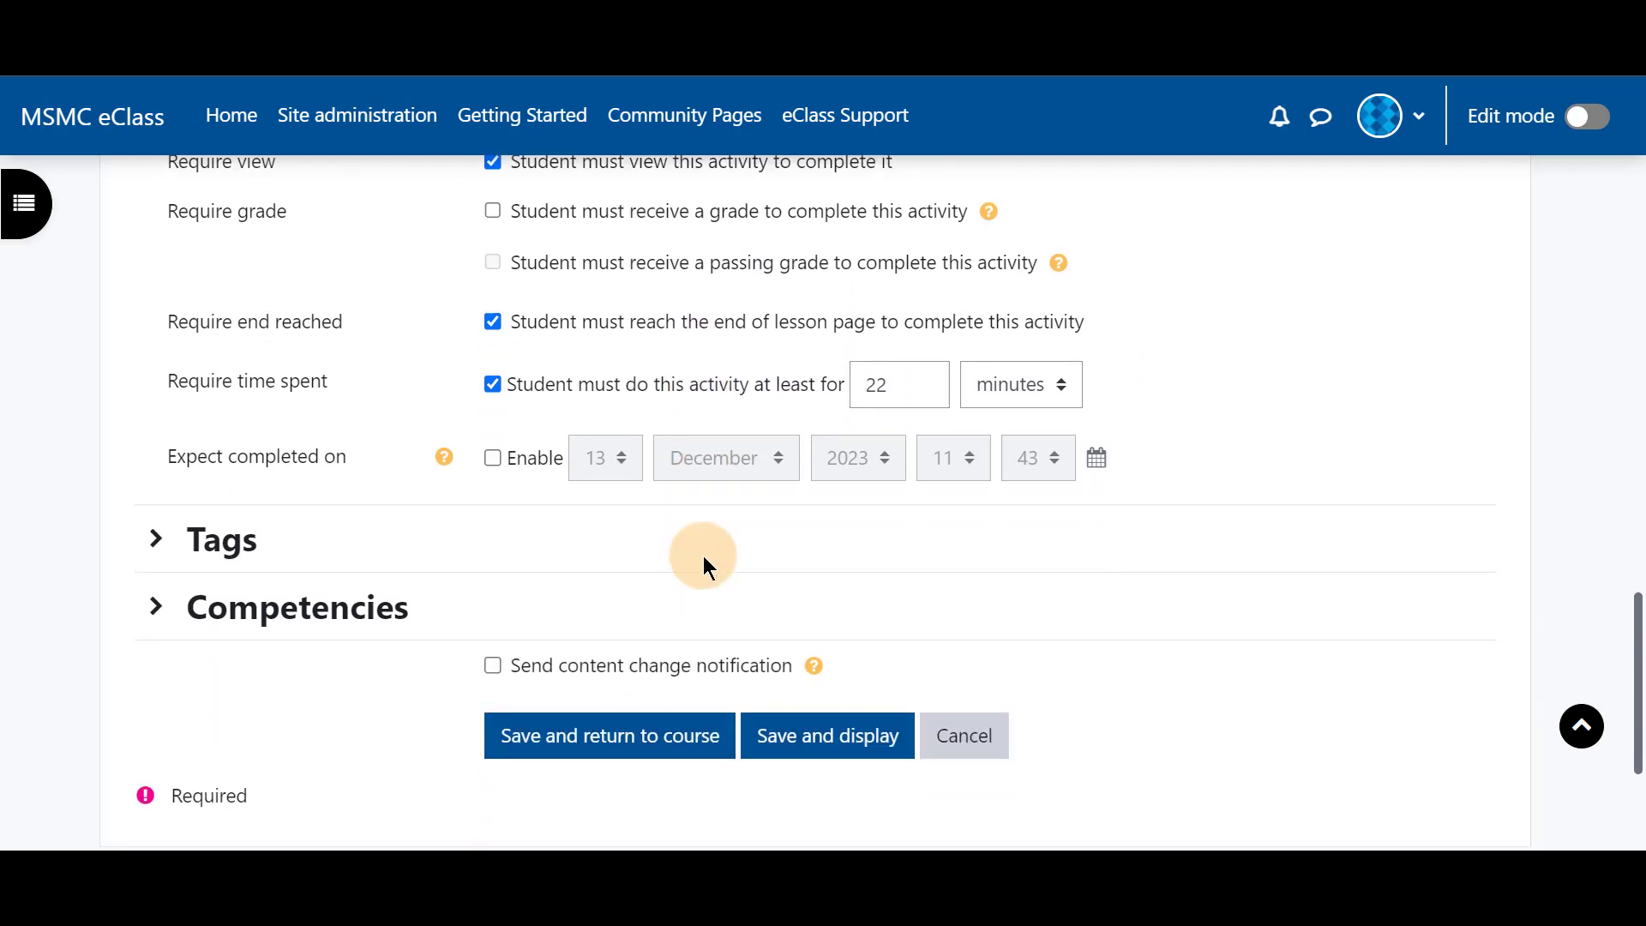
Save and display, step through Page 1 and Page 2 to the end, then return to MGT 5200-01.
left_click(833, 554)
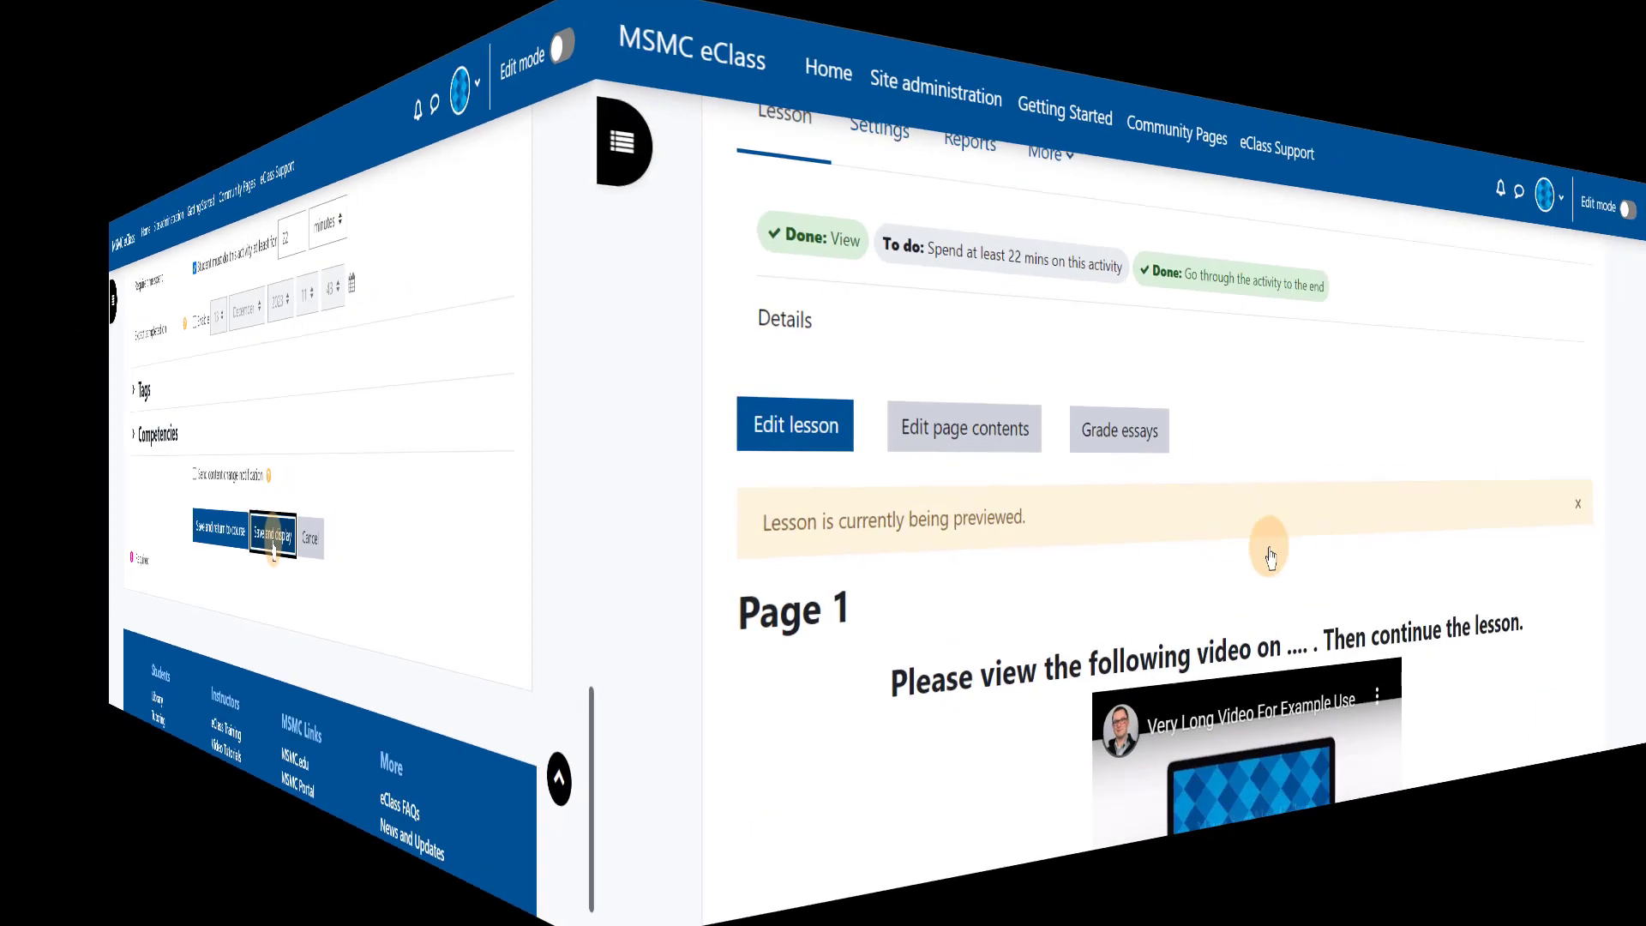
scroll(835, 562, "down", 4)
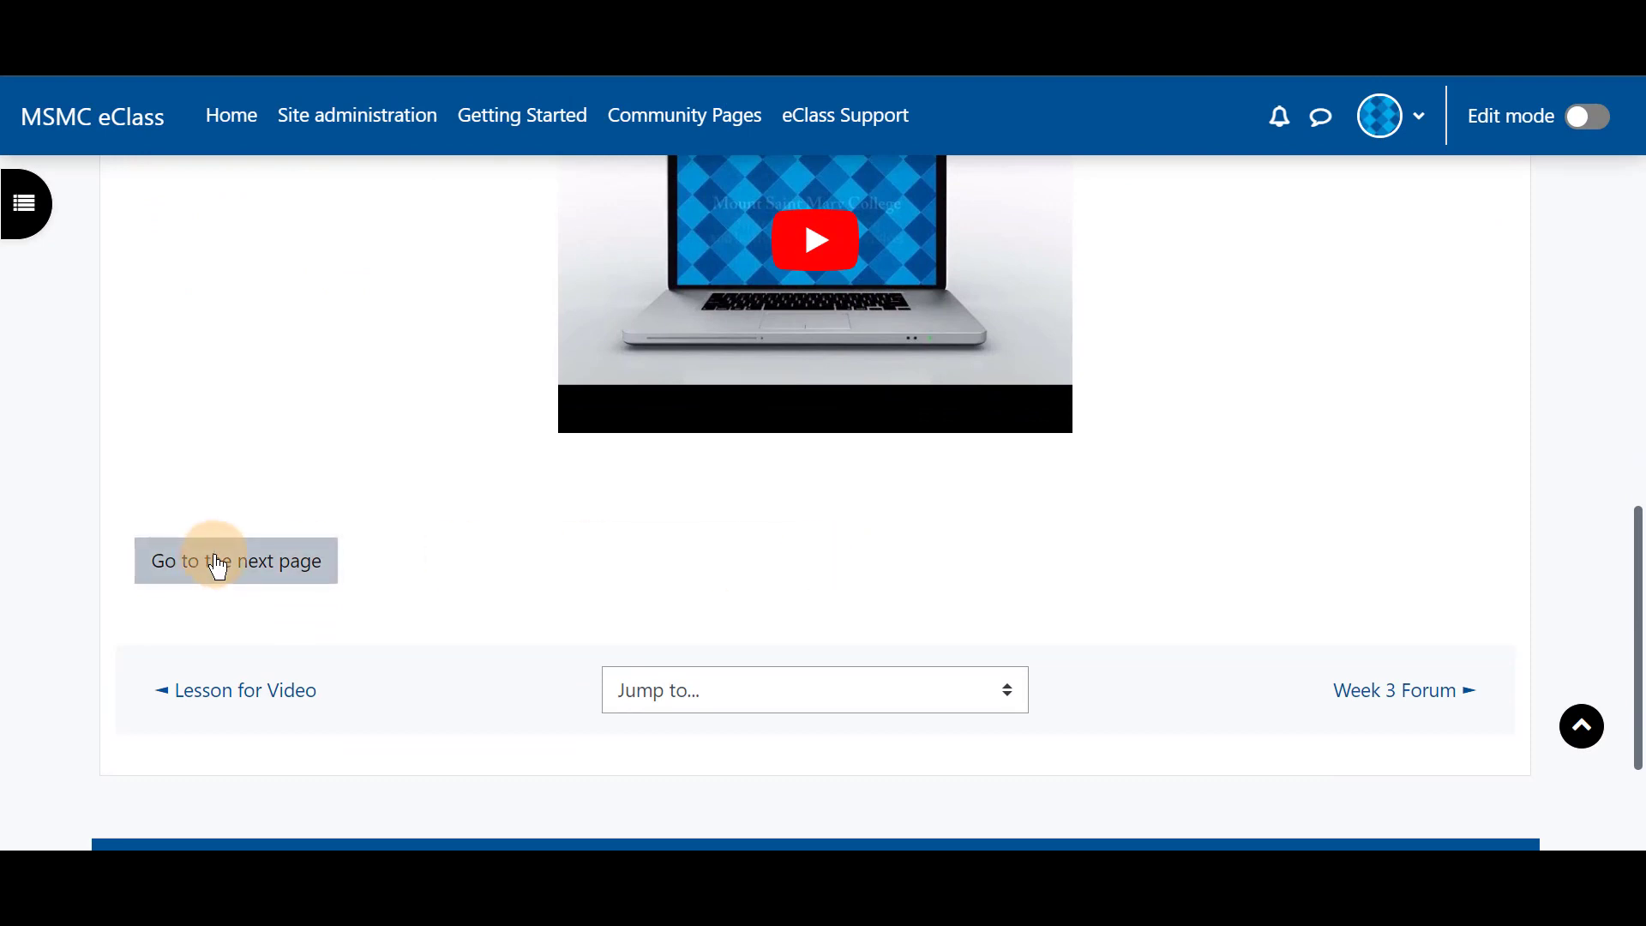
left_click(217, 565)
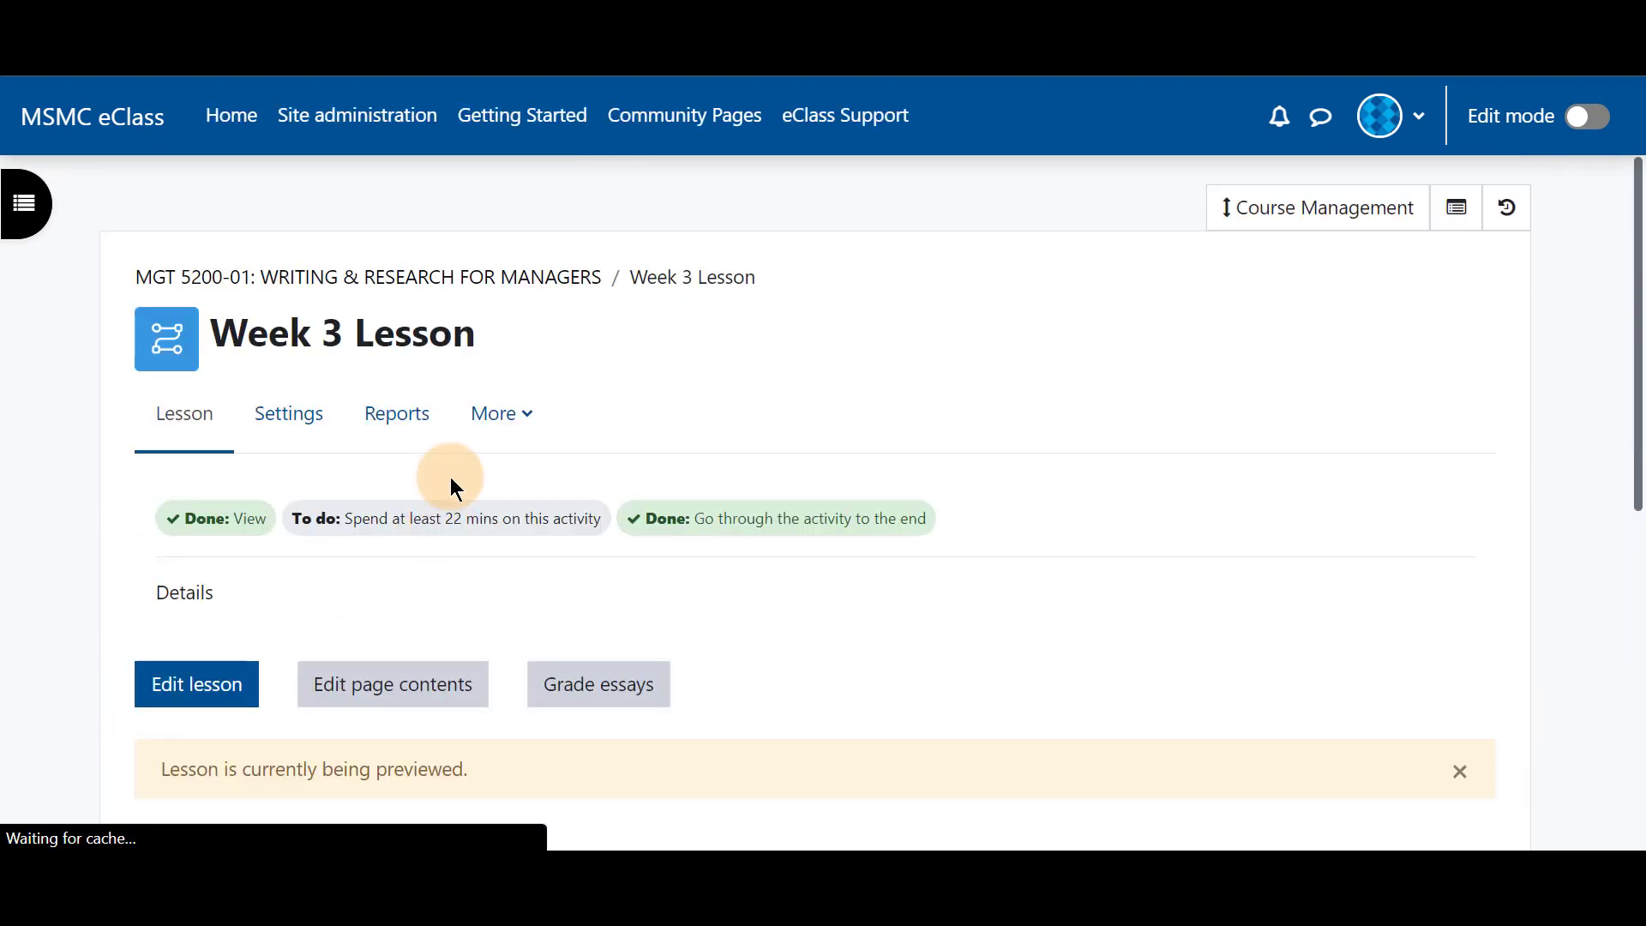
scroll(429, 498, "down", 5)
left_click(196, 492)
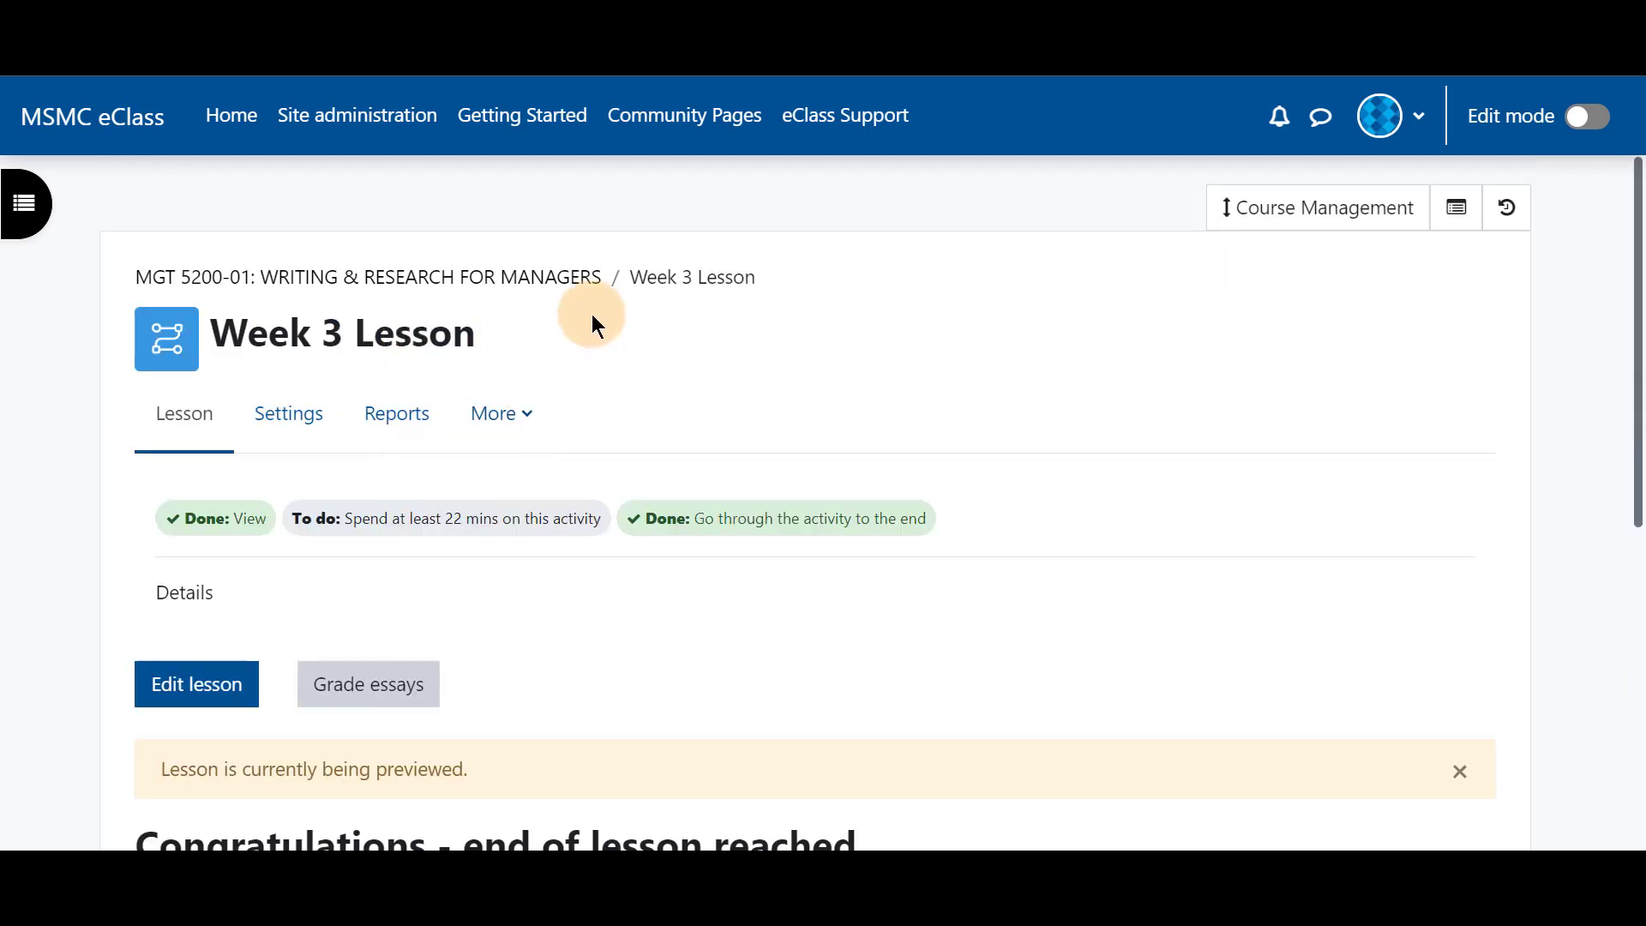
left_click(537, 277)
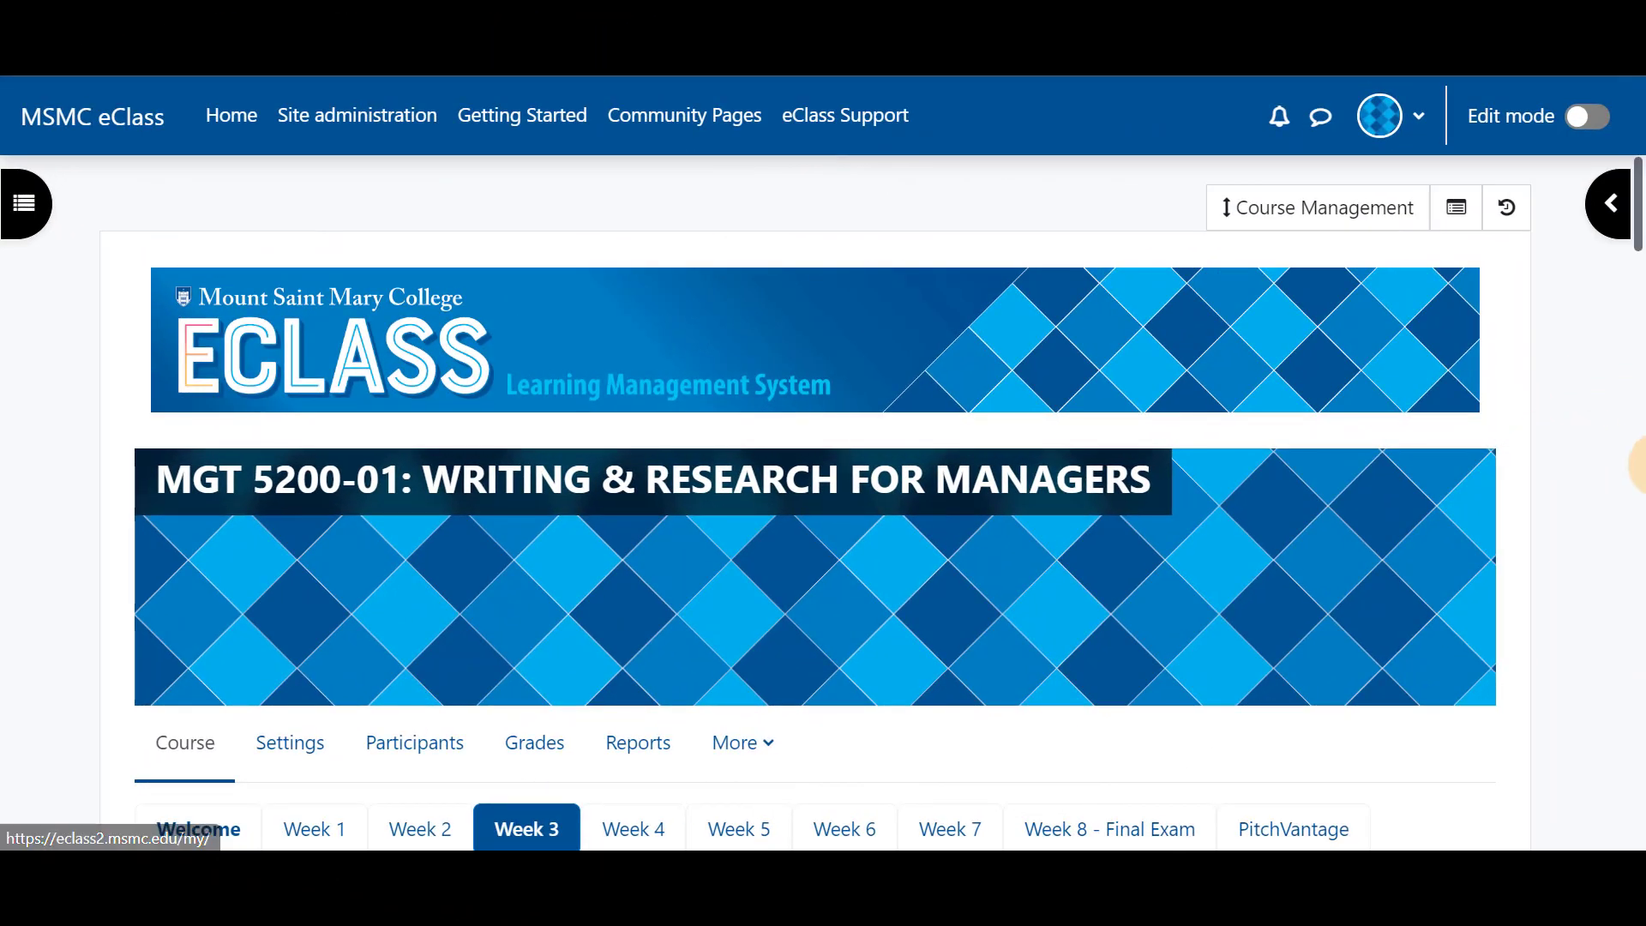